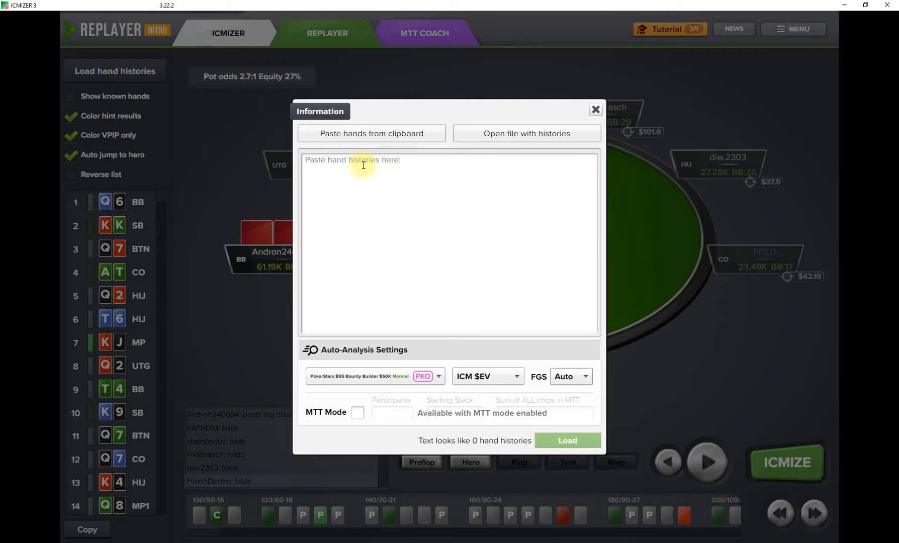
Open the tournament choice for auto-analysis, collapse the PokerStars group and review the list of available poker networks
left_click(372, 171)
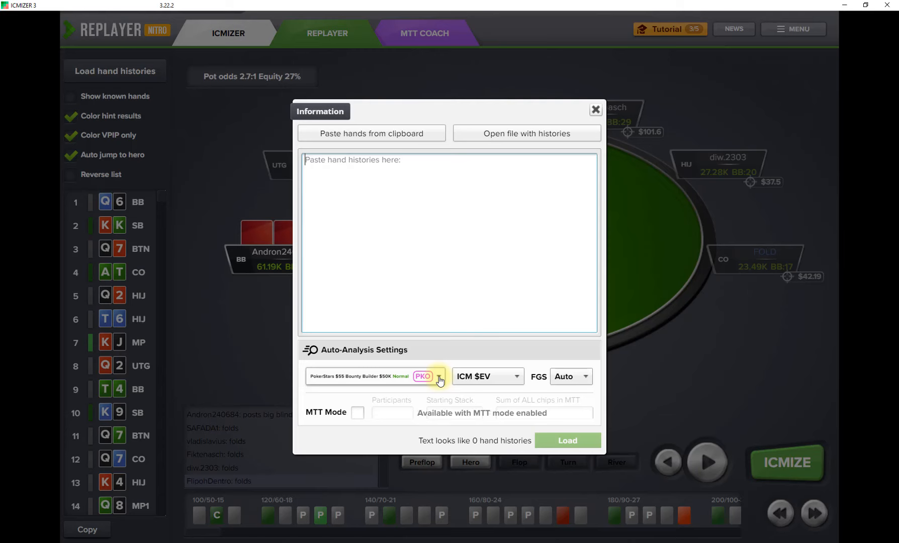
left_click(440, 378)
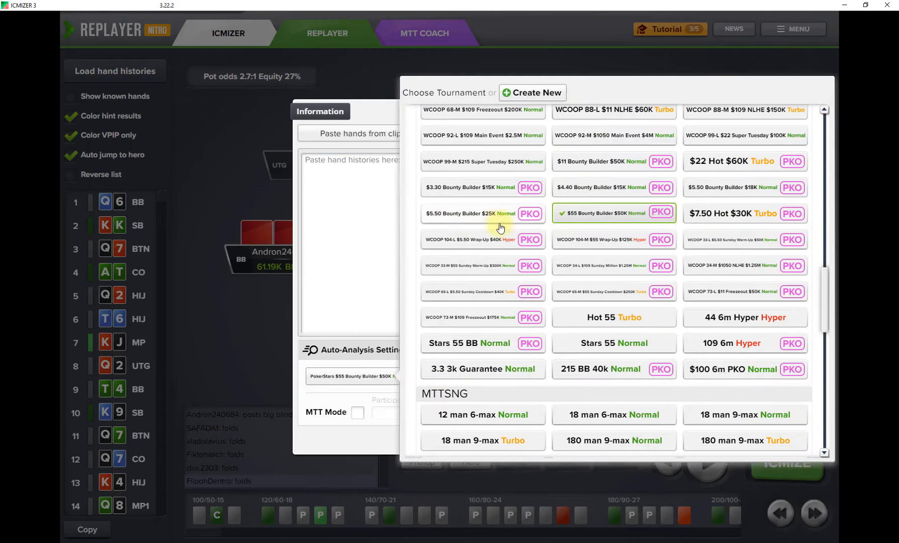
scroll(572, 315, "down", 1)
scroll(573, 315, "up", 4)
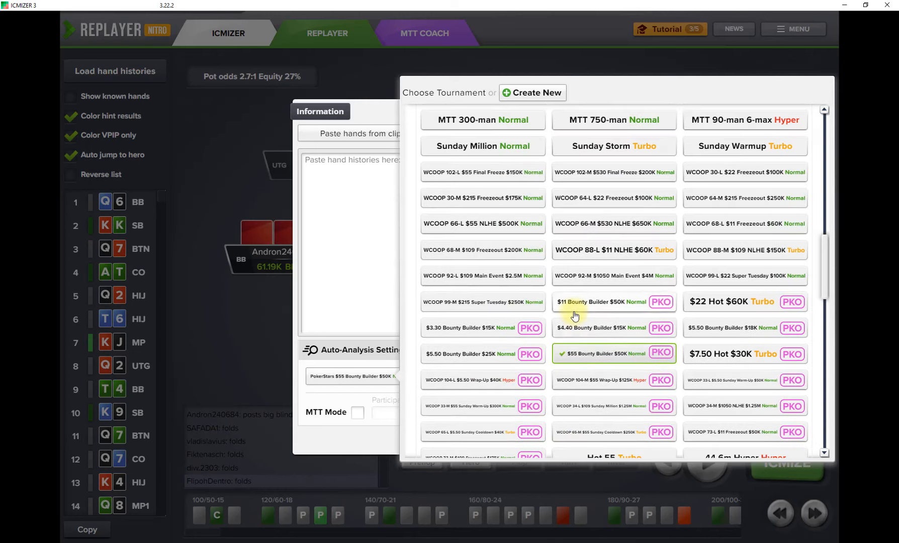
scroll(575, 316, "up", 10)
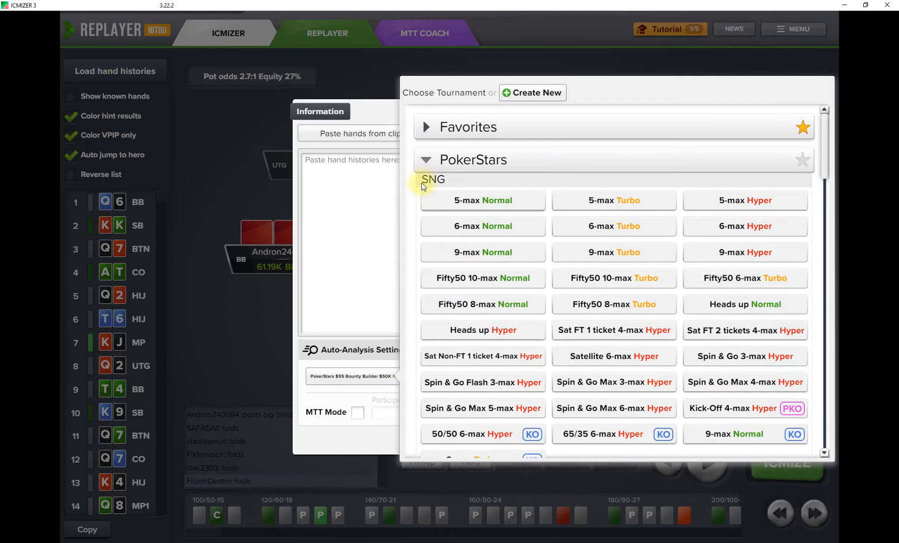
left_click(426, 159)
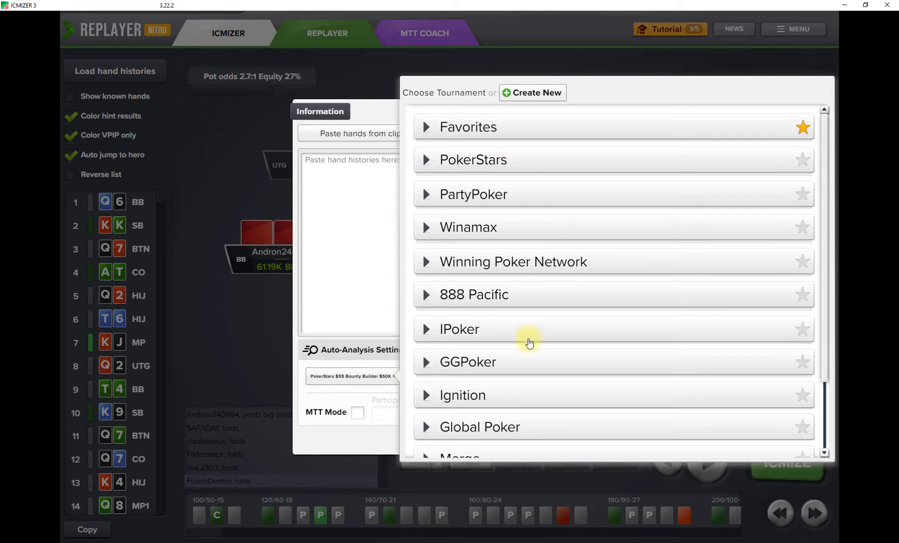
scroll(532, 415, "down", 3)
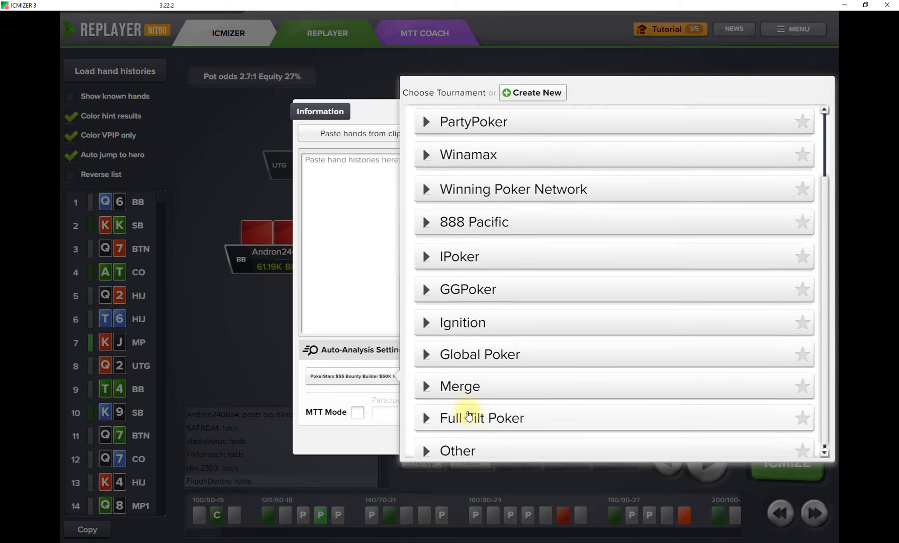
scroll(469, 416, "up", 3)
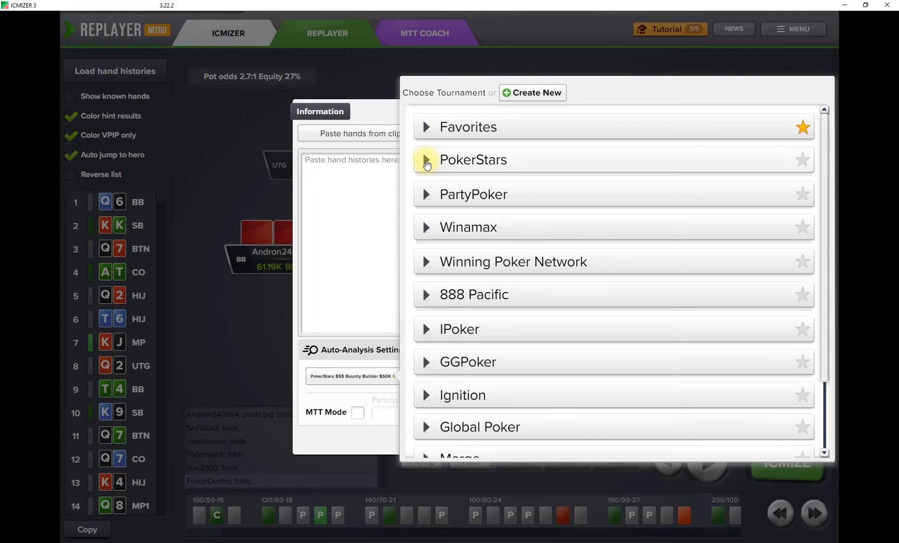
Examine the PokerStars SNG and MTT presets, including payout details of the WCOOP 92-M Main Event and WCOOP 65-M Sunday Cooldown
left_click(426, 161)
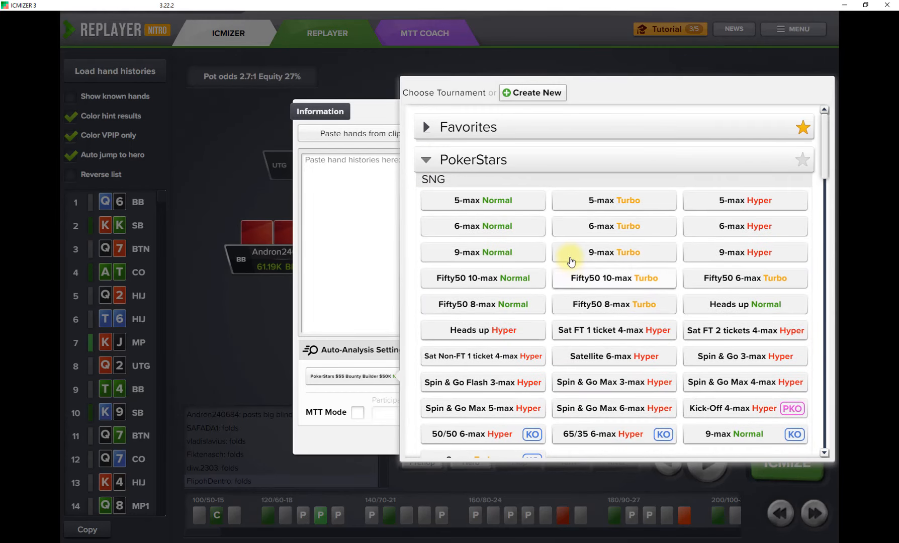
scroll(574, 259, "down", 2)
scroll(533, 229, "up", 2)
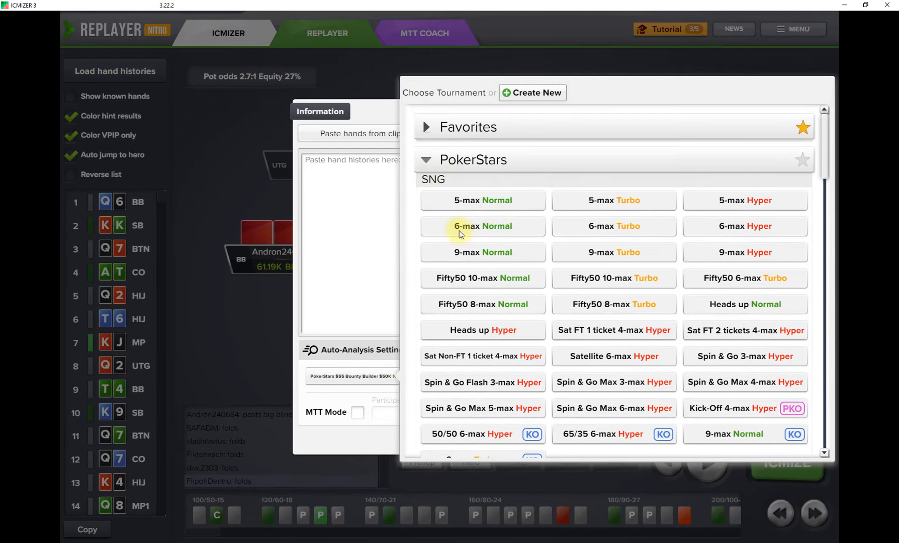
scroll(459, 246, "down", 3)
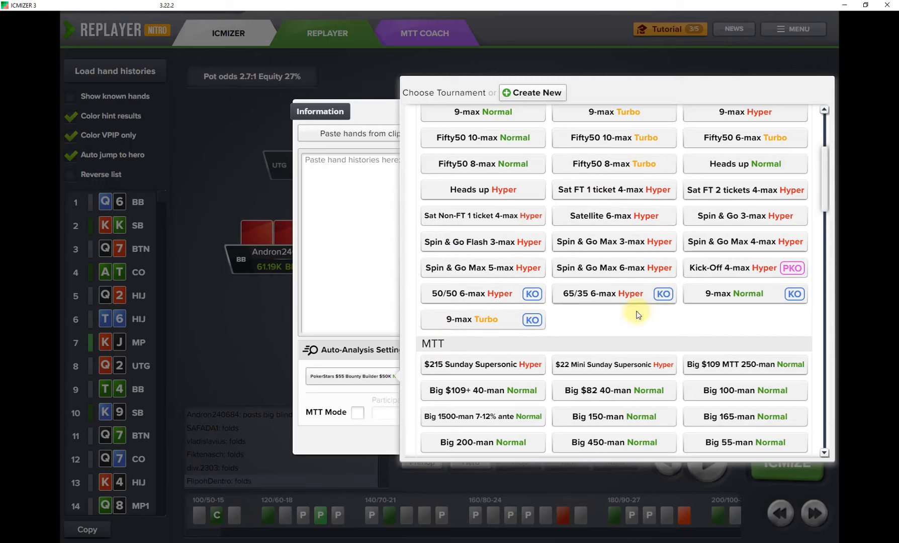
scroll(632, 319, "down", 4)
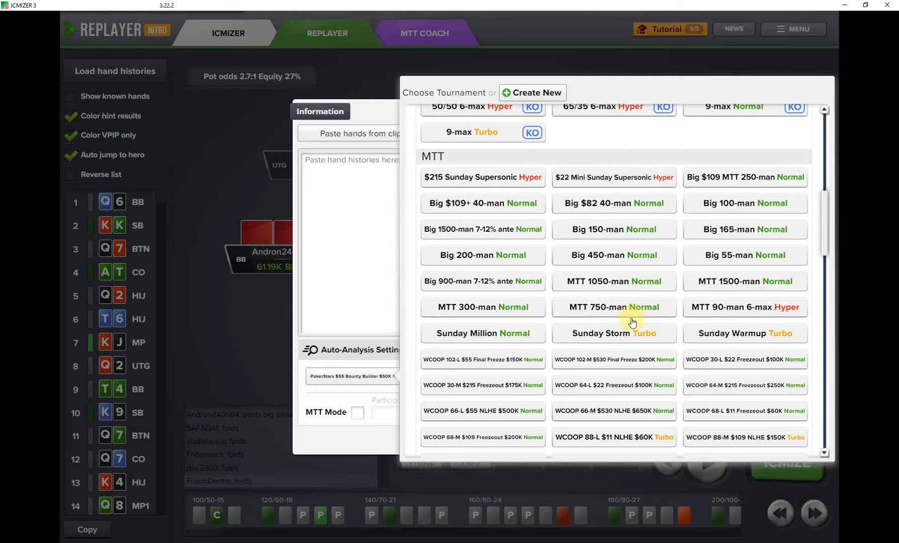
scroll(632, 322, "down", 3)
mouse_move(637, 328)
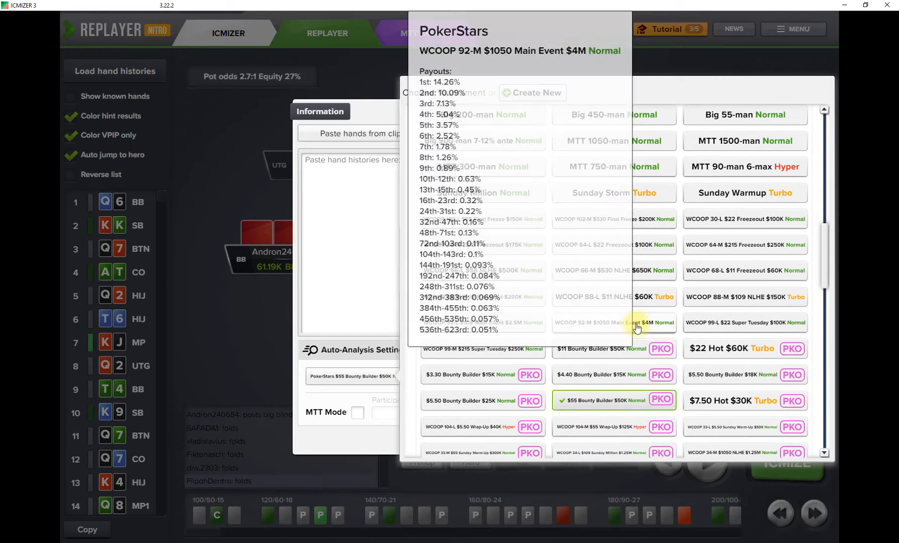
scroll(574, 343, "down", 3)
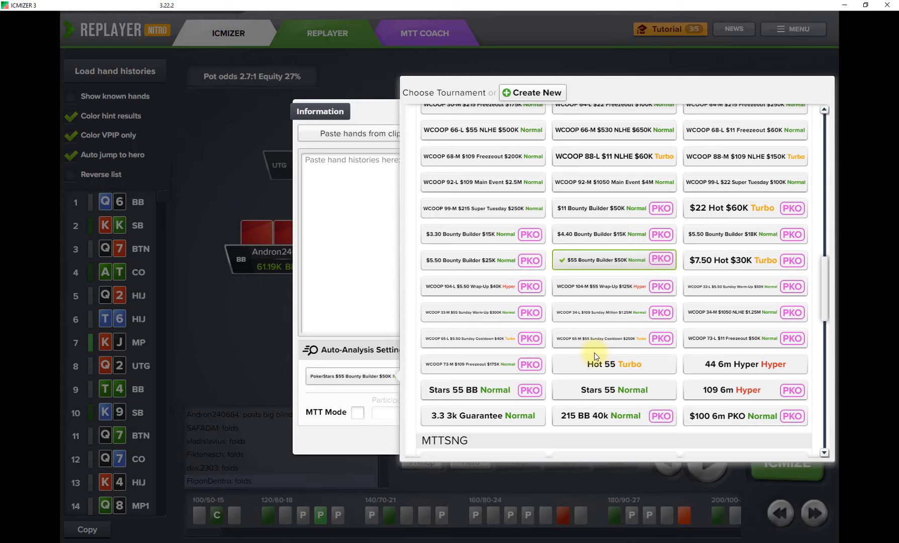
mouse_move(612, 343)
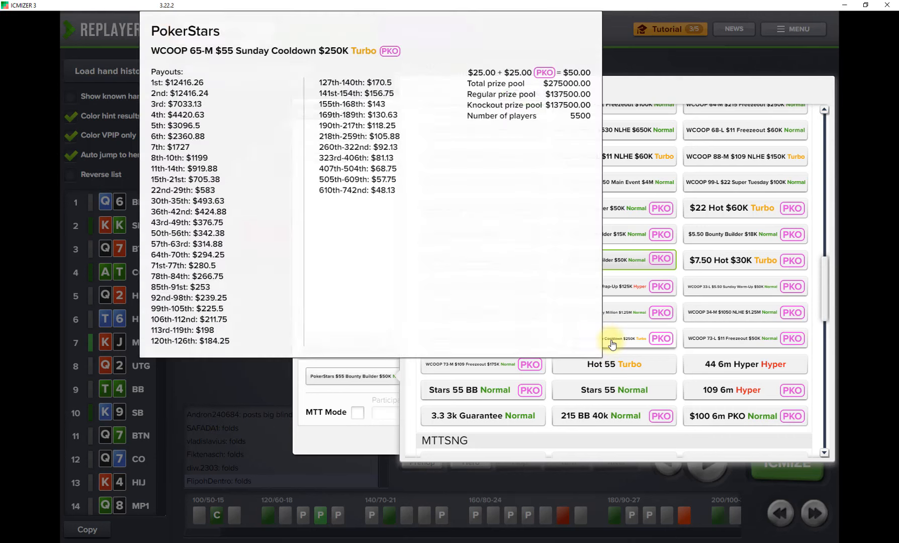
scroll(563, 355, "up", 6)
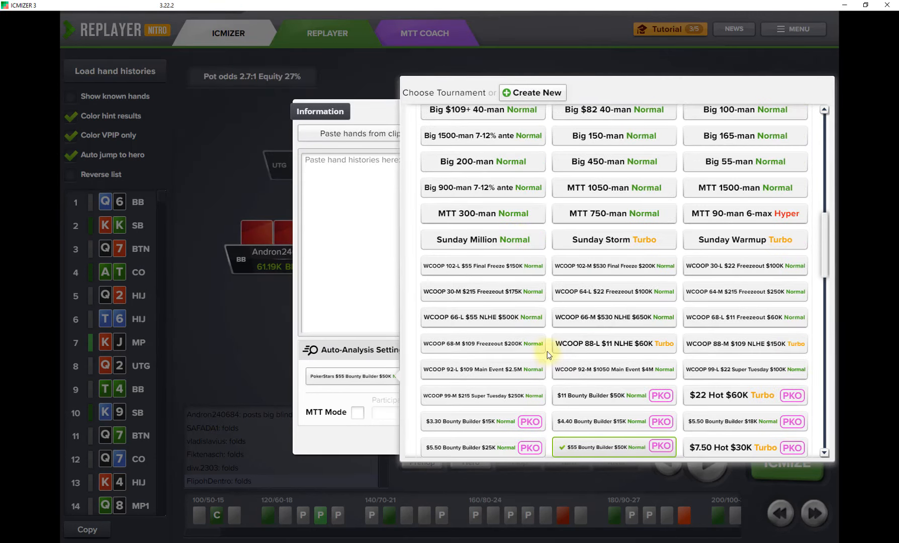
scroll(527, 231, "up", 1)
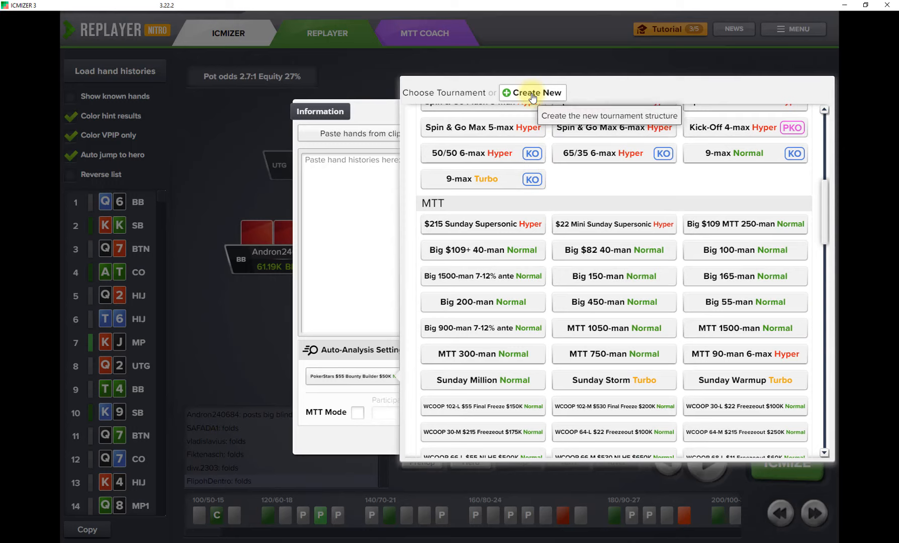
Start a new MTT structure named 55 PKO NT with Normal speed, keeping PokerStars as the poker network
left_click(533, 95)
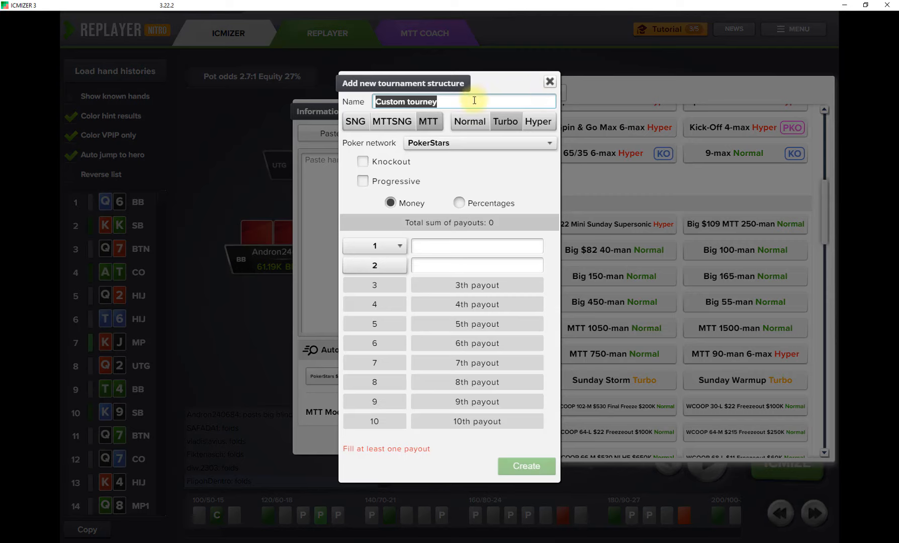
type("55 PKO")
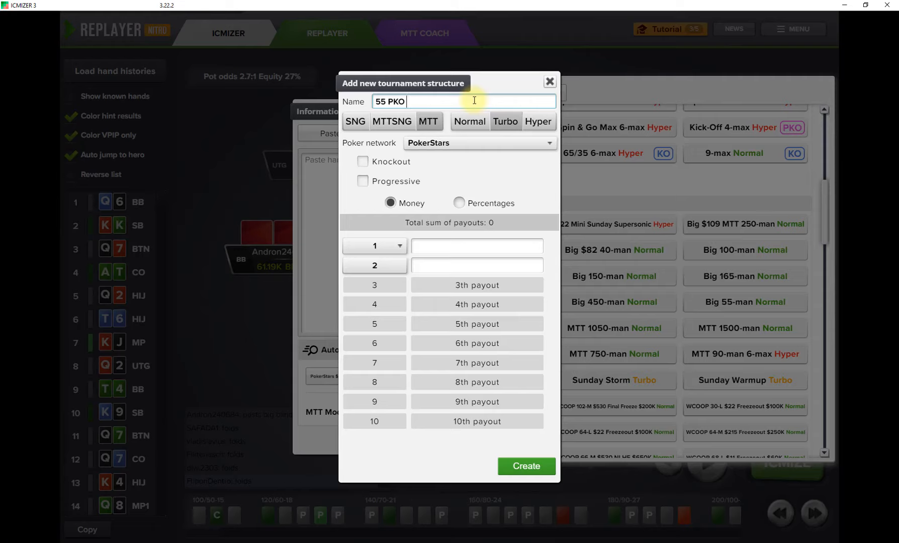
type("NT")
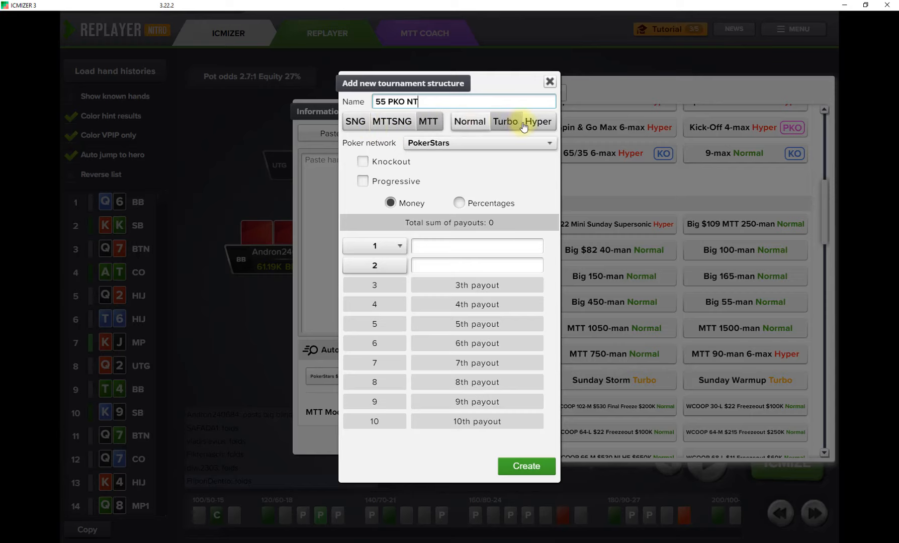
left_click(476, 123)
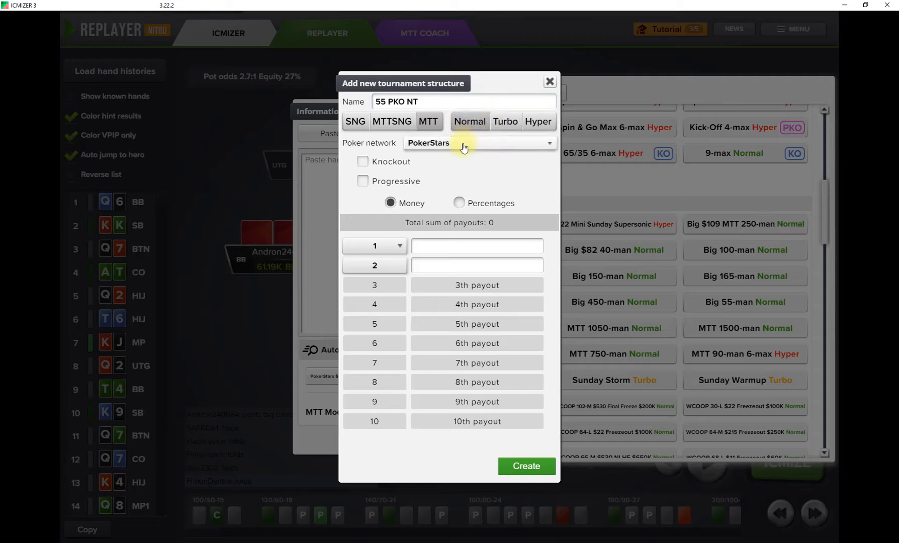
left_click(464, 145)
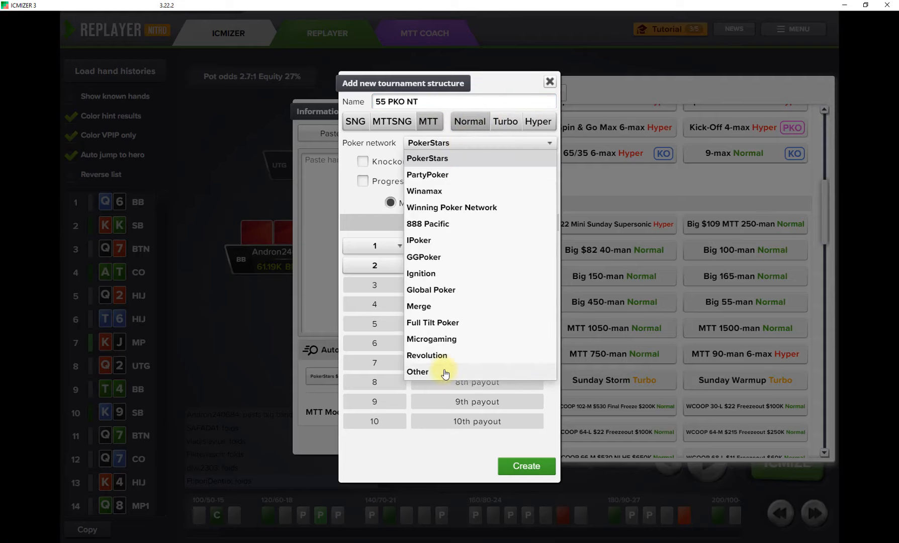
left_click(448, 145)
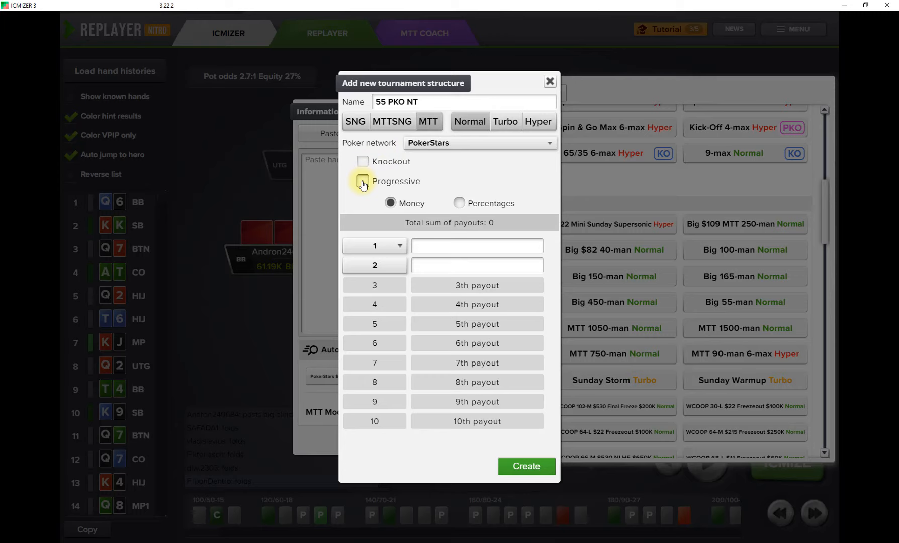
Enable progressive knockout for the new tournament structure
left_click(362, 182)
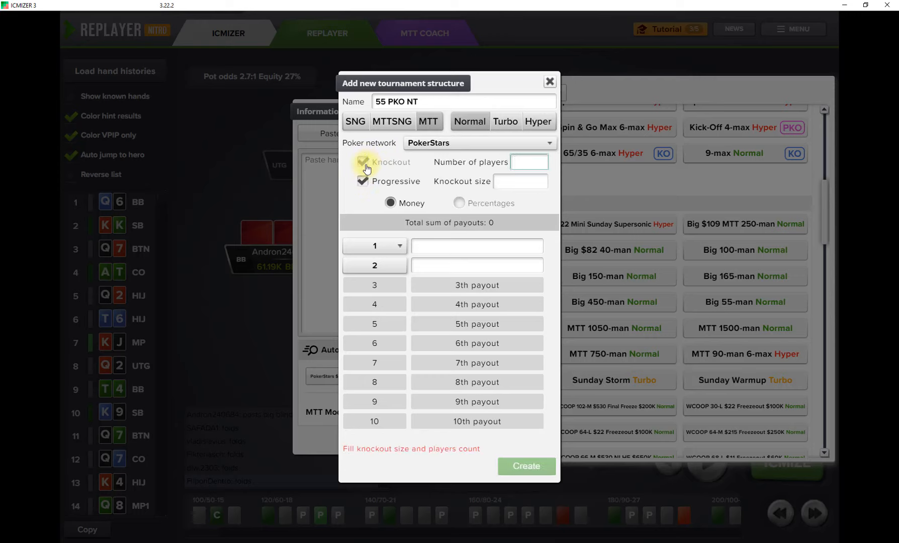
left_click(365, 184)
left_click(363, 161)
left_click(362, 182)
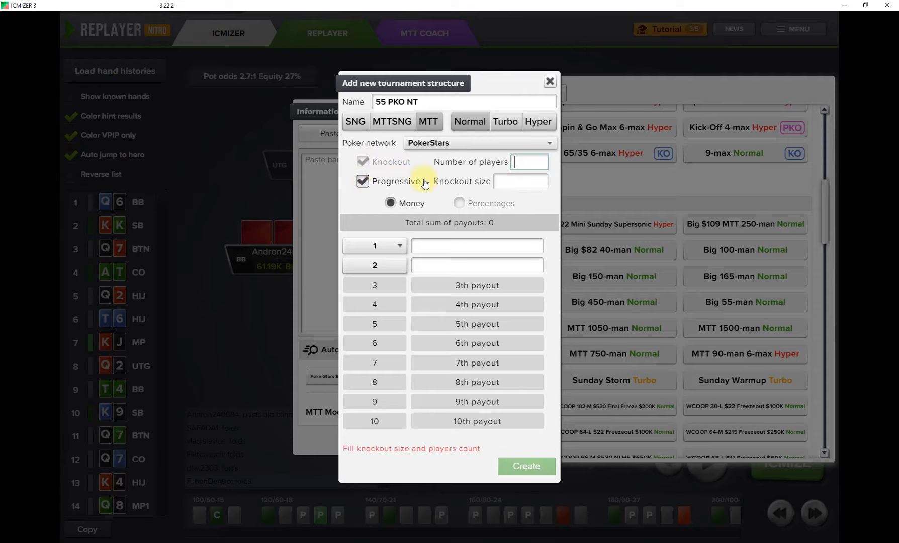
Set 500 players and knockout size 25, enter payouts 2000, 2000, 1200, 800, 700, 600 and 500, and create the tournament structure
left_click(523, 159)
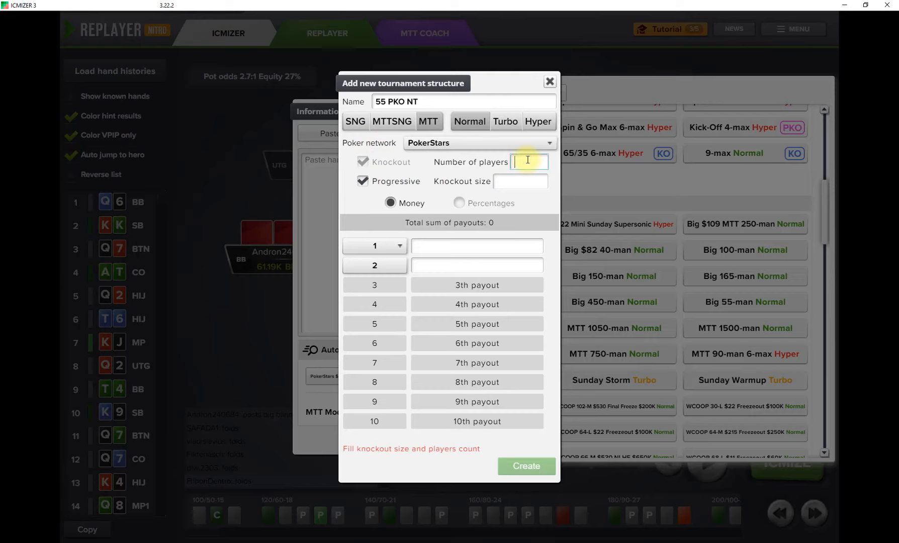
type("1")
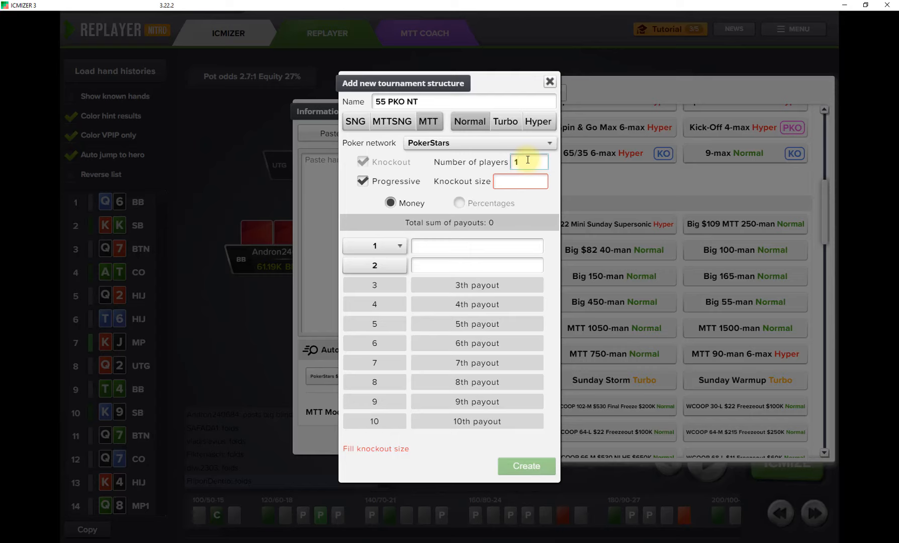
type("5")
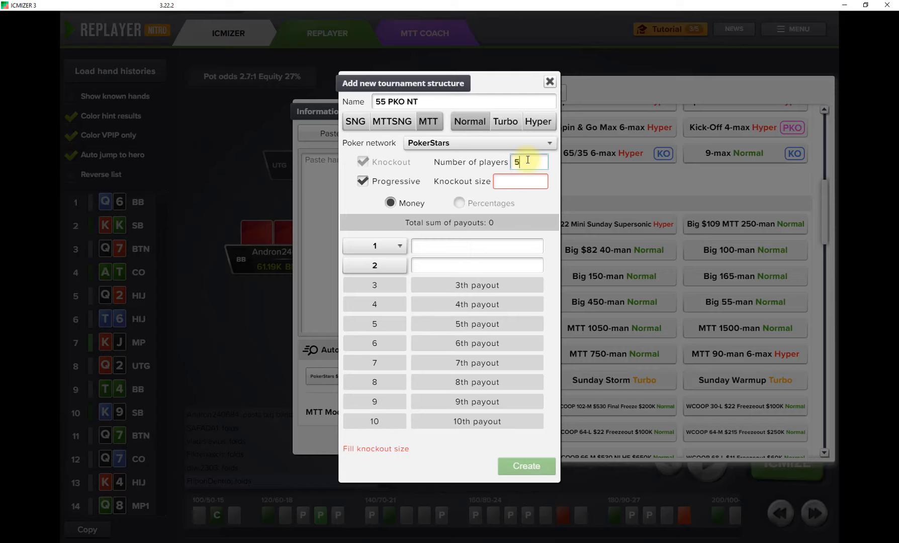
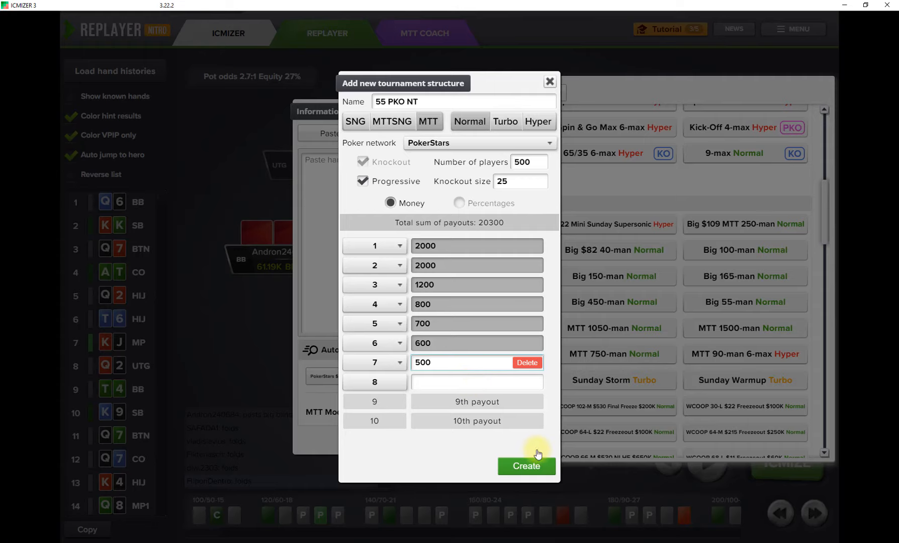
left_click(541, 468)
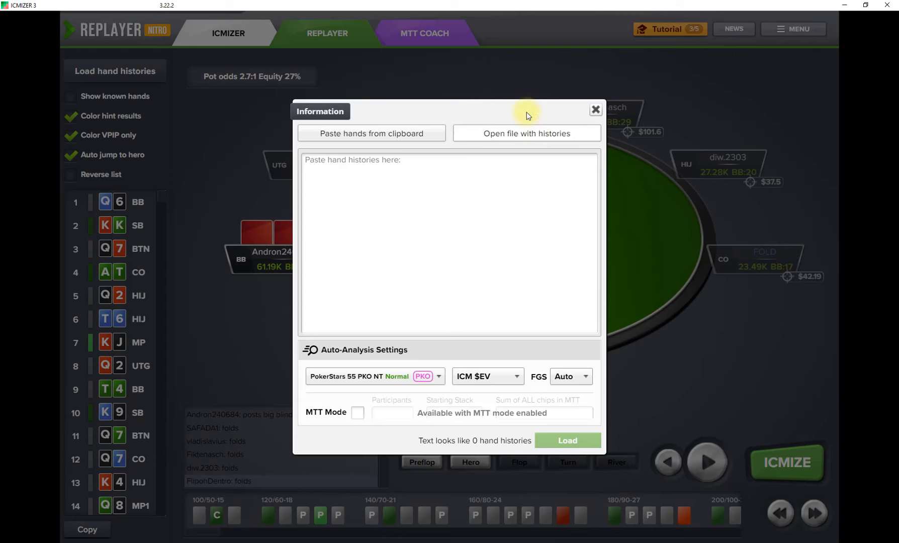
Reopen the tournament choice and locate the new 55 PKO NT structure among the PokerStars MTT entries
left_click(427, 376)
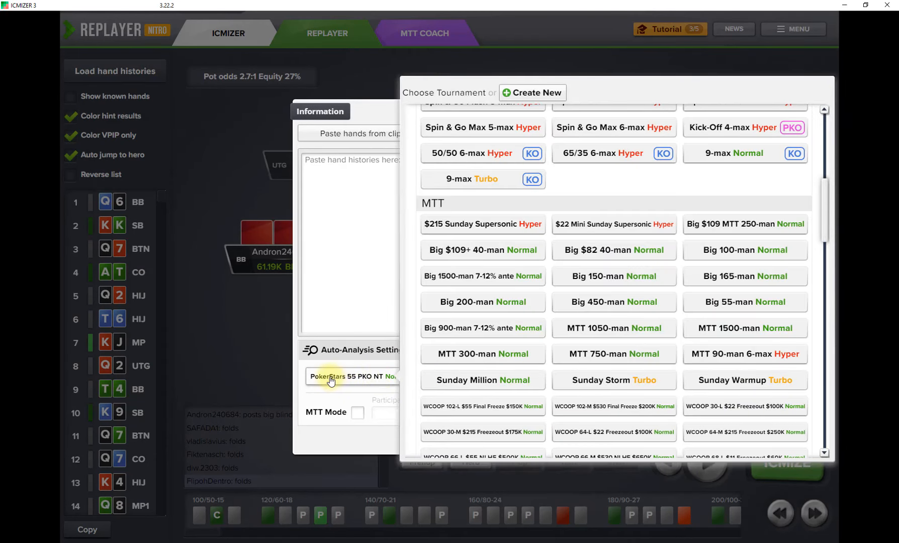
scroll(527, 313, "down", 1)
scroll(528, 311, "down", 5)
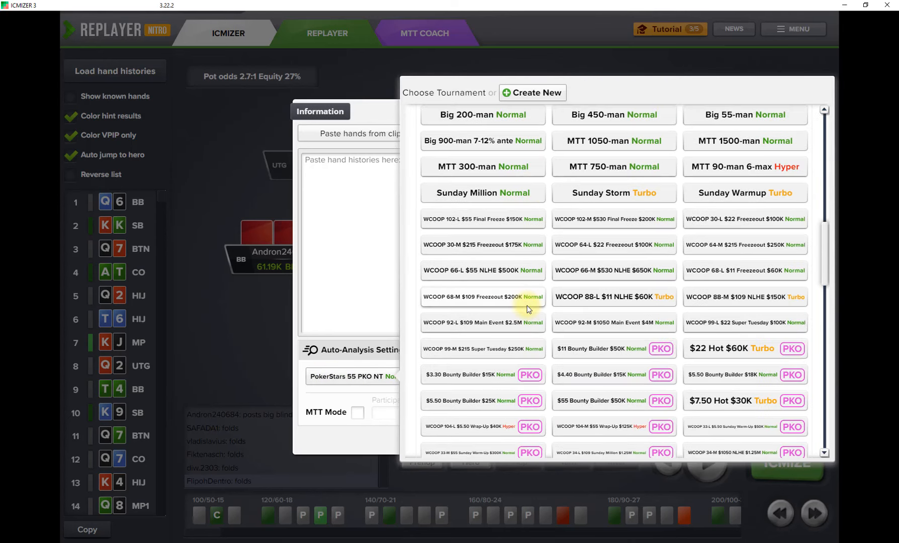
scroll(518, 296, "up", 10)
left_click(426, 160)
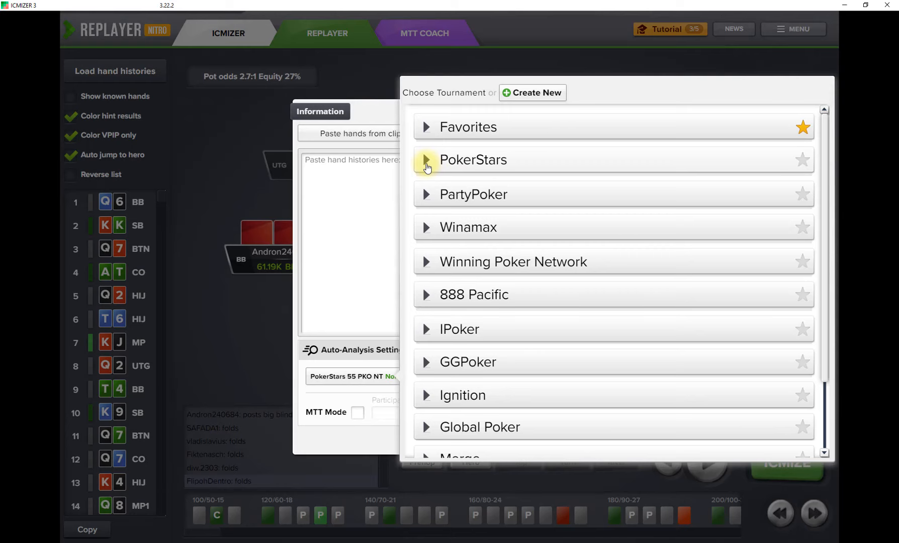
left_click(426, 160)
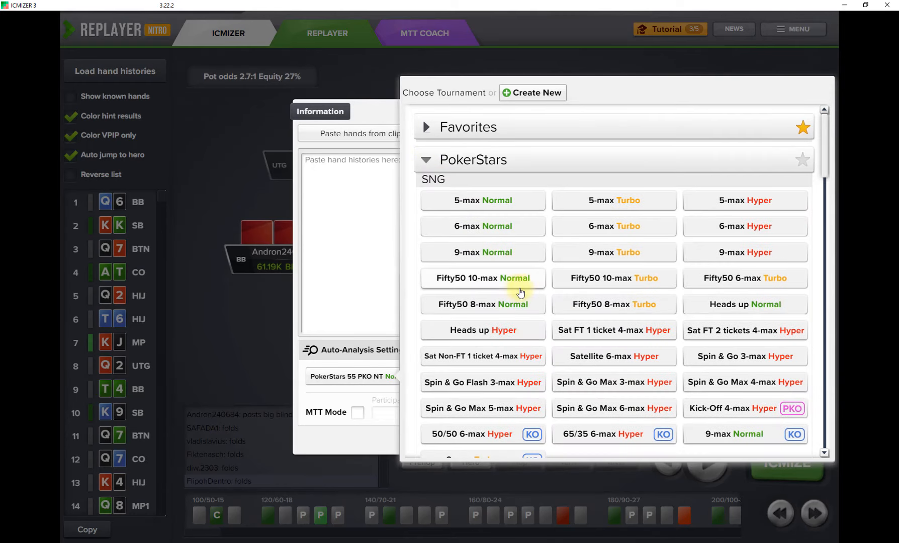
scroll(528, 297, "down", 4)
scroll(533, 298, "down", 4)
scroll(523, 226, "up", 1)
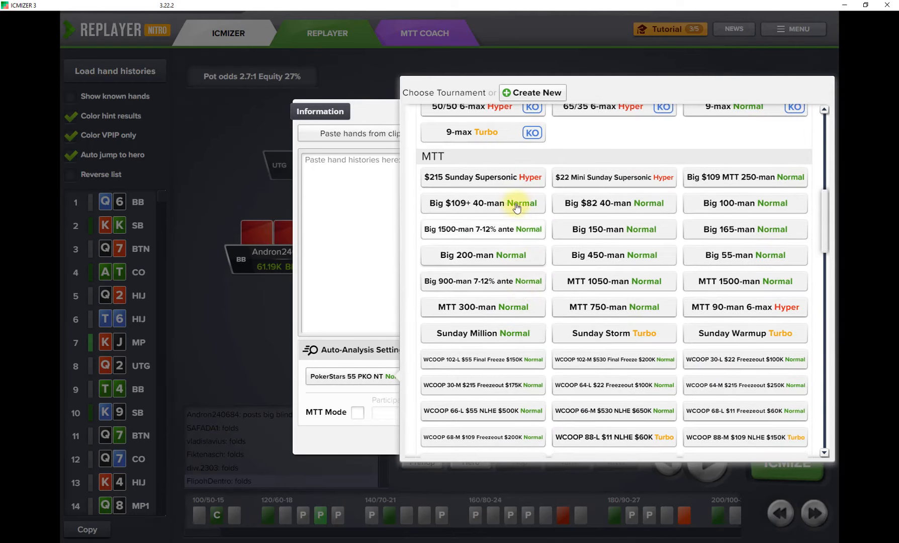
scroll(536, 377, "down", 5)
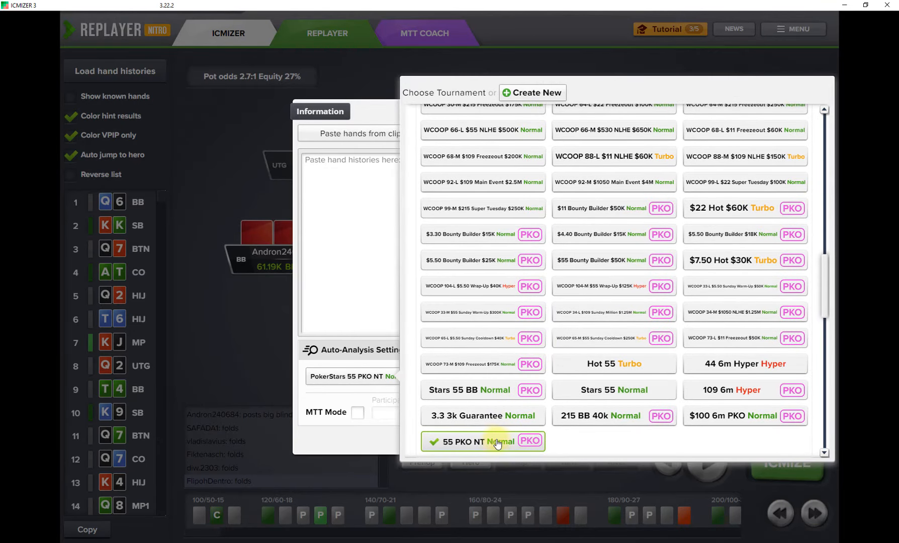
Review the payouts and prize pool of the custom 55 PKO NT tournament and inspect its editable structure without changing it
scroll(558, 441, "down", 1)
mouse_move(553, 392)
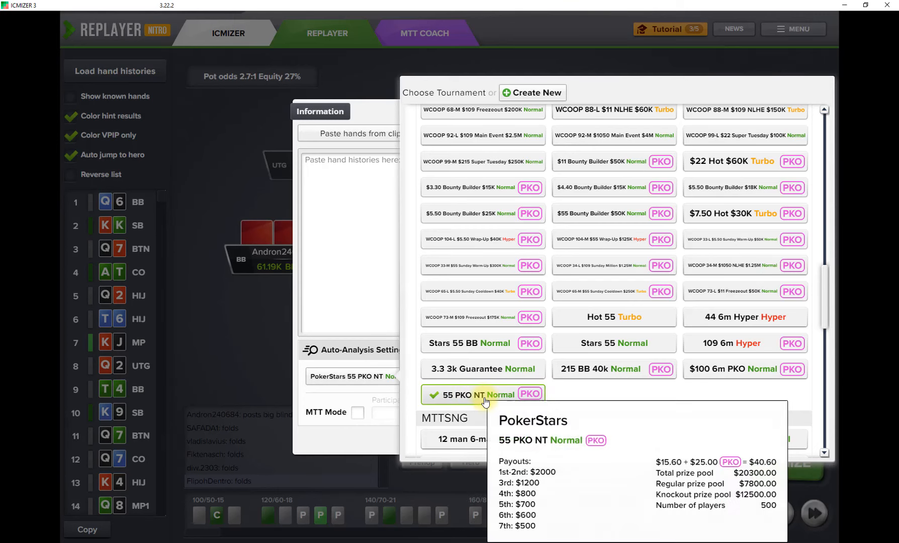
mouse_move(485, 401)
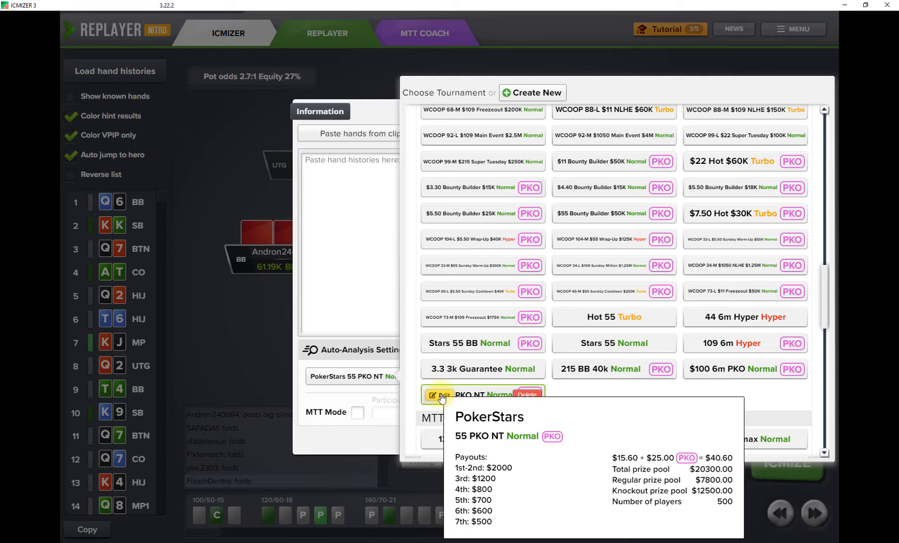
left_click(442, 397)
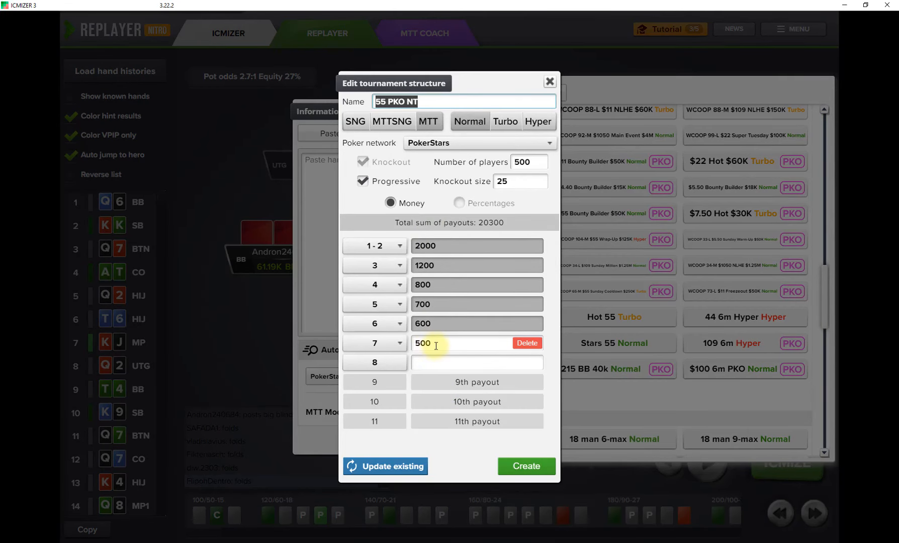
left_click(550, 81)
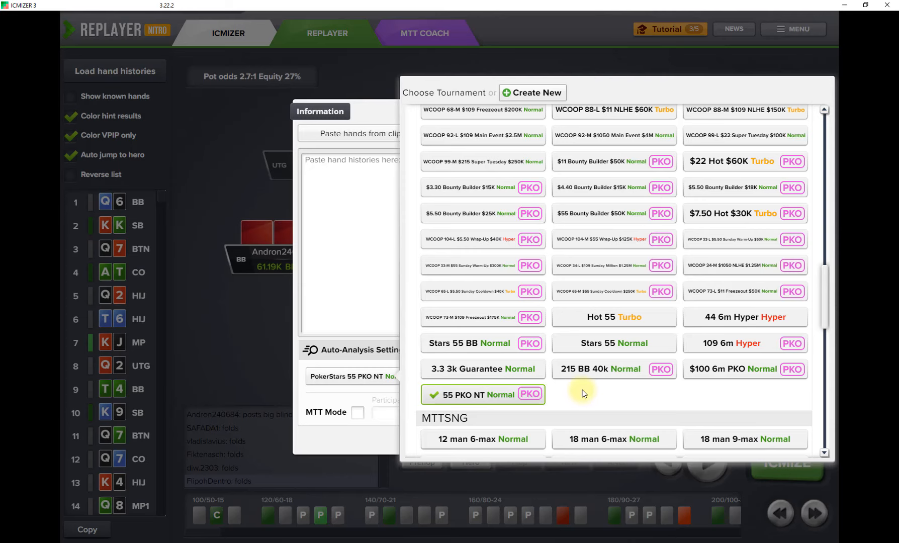
Choose the Stars 55 BB Normal PKO tournament for auto-analysis, with the ICM $EV mode and FGS 0
scroll(583, 392, "up", 2)
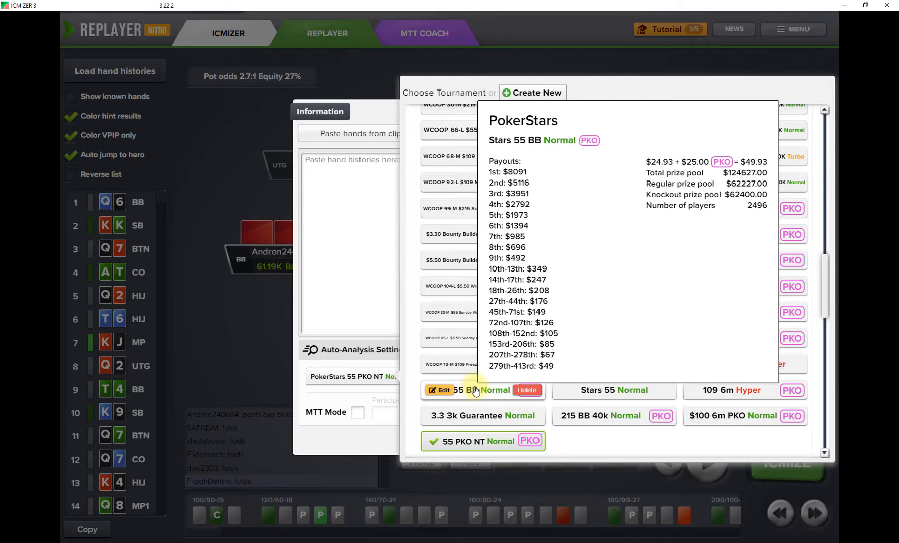
left_click(475, 391)
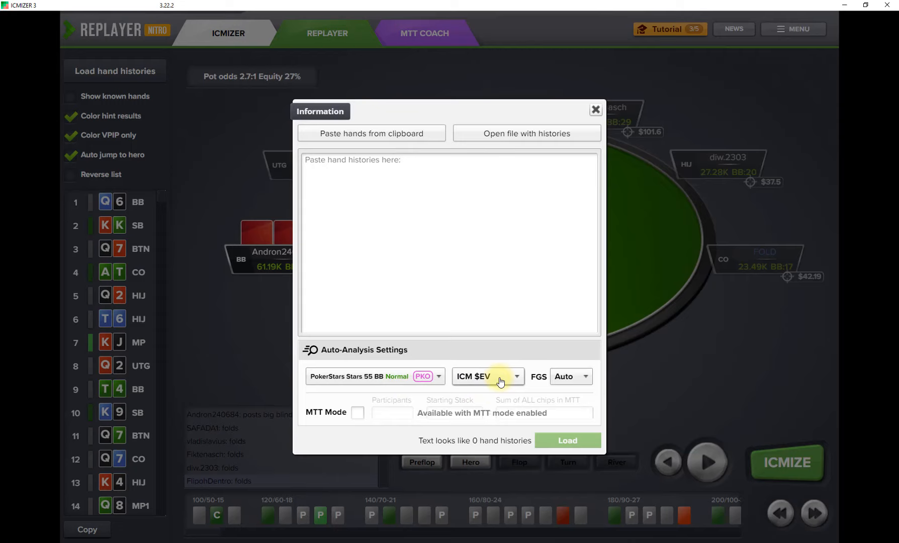
left_click(500, 382)
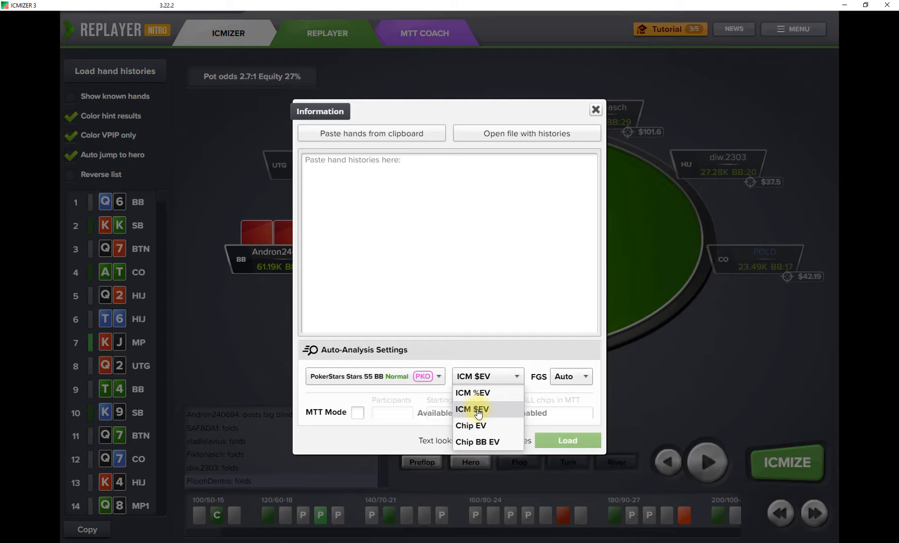
left_click(477, 411)
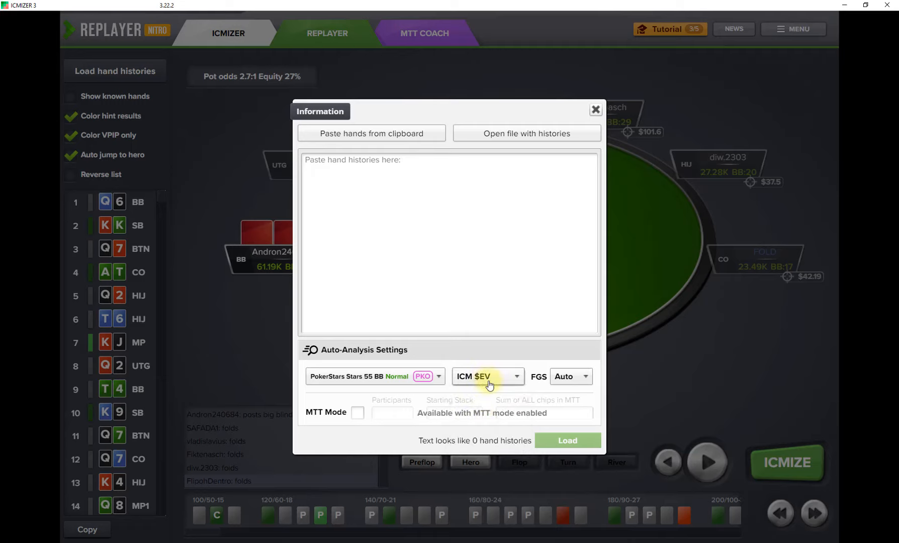
left_click(581, 378)
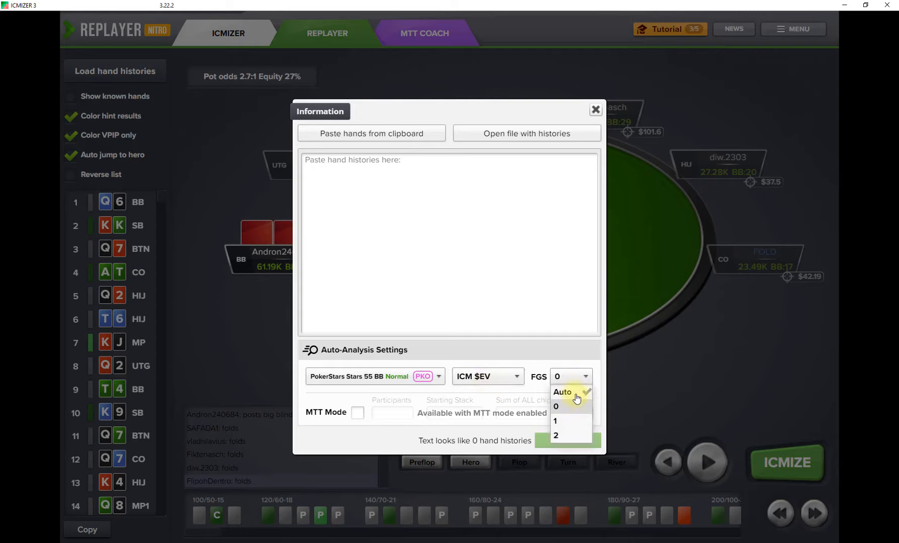
left_click(565, 406)
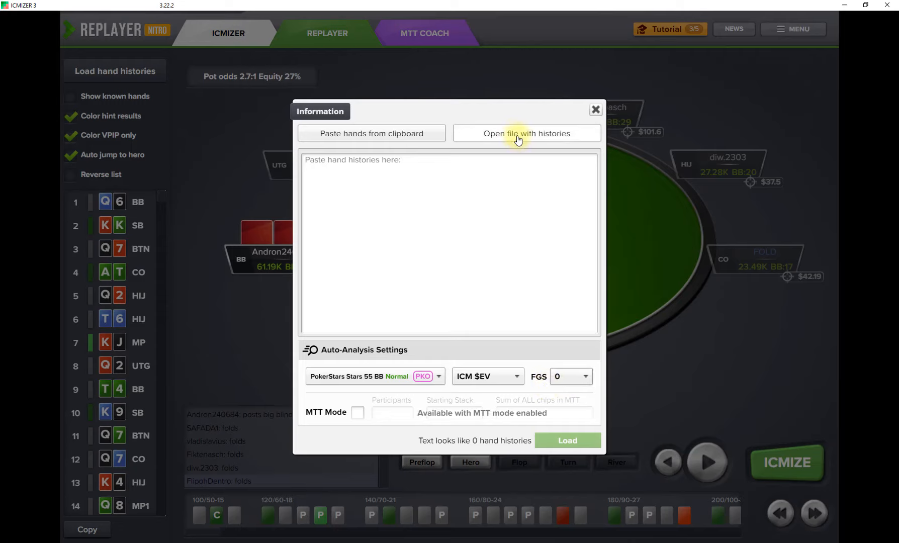
Load the hand history file 55BB Win 10.27 with MTT mode enabled and a starting stack of 5000
left_click(518, 141)
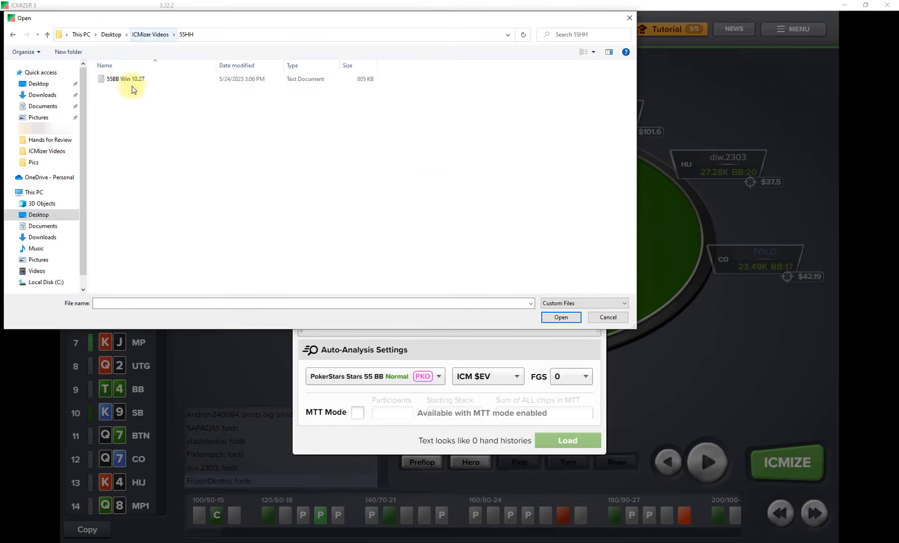
double_click(132, 83)
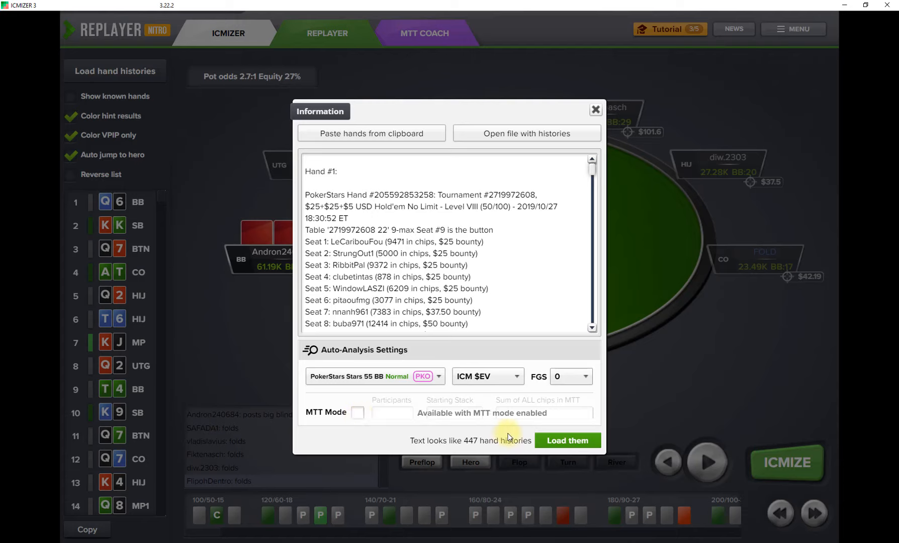
left_click(361, 415)
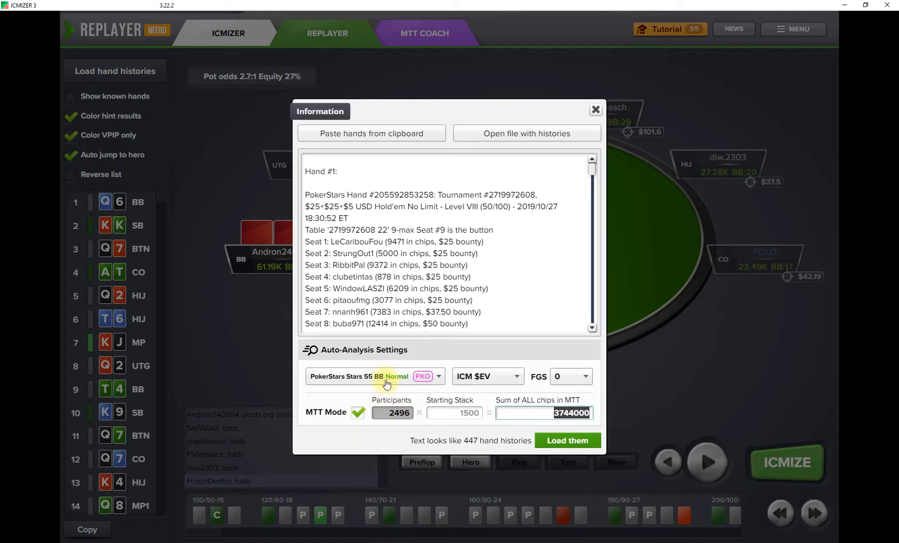
left_click(455, 414)
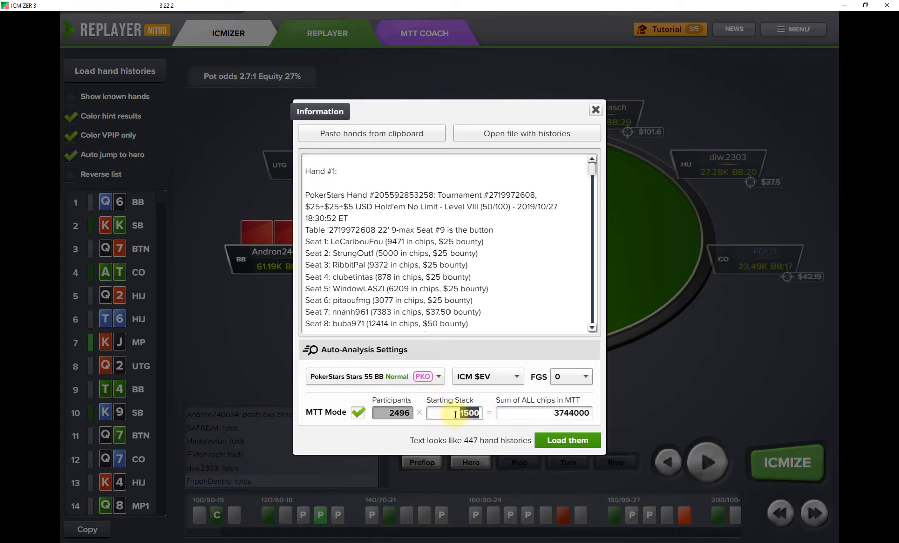
type("5000")
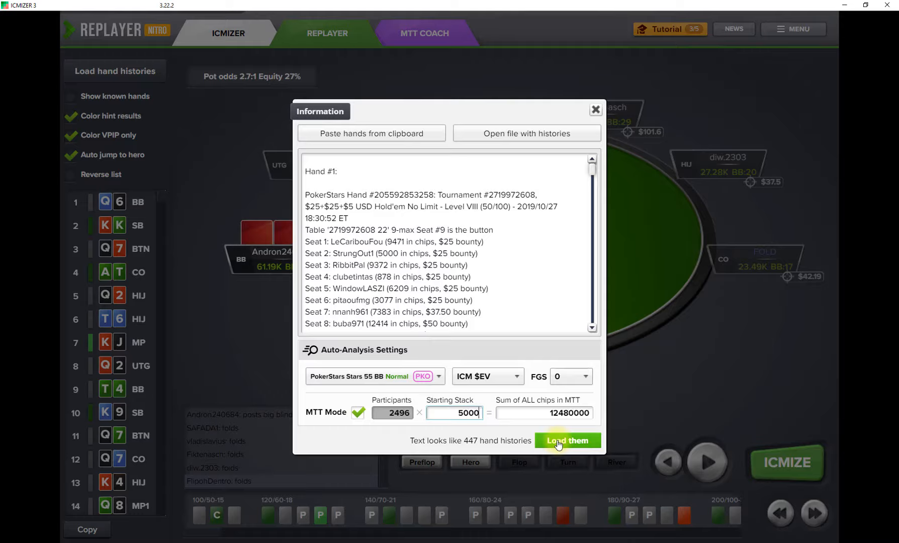
left_click(558, 444)
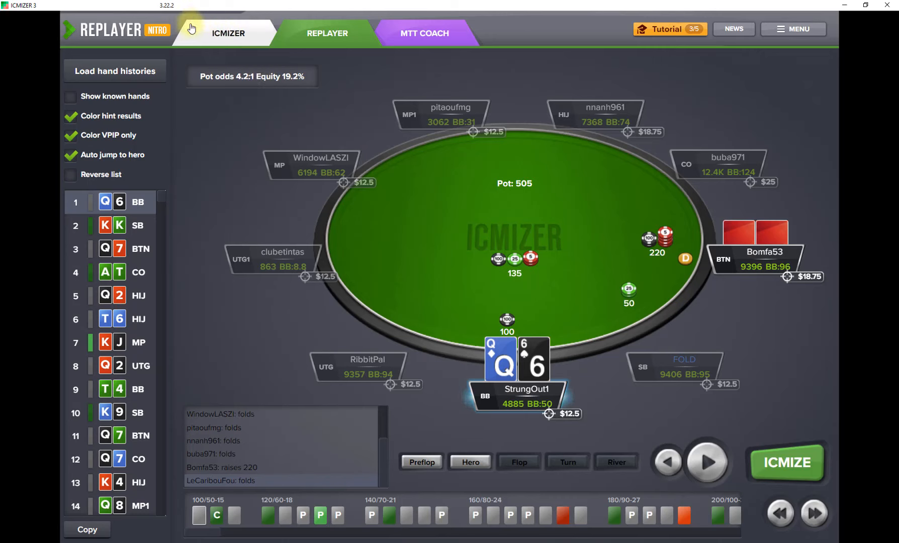
Switch to the calculator view and look through the list of auto-analyzed hands from biggest loss to biggest gain
left_click(223, 37)
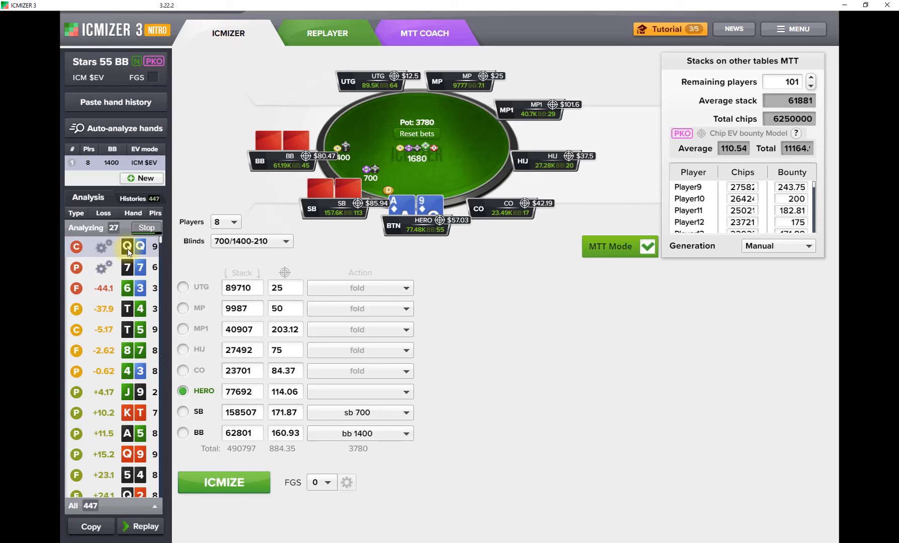
mouse_move(117, 248)
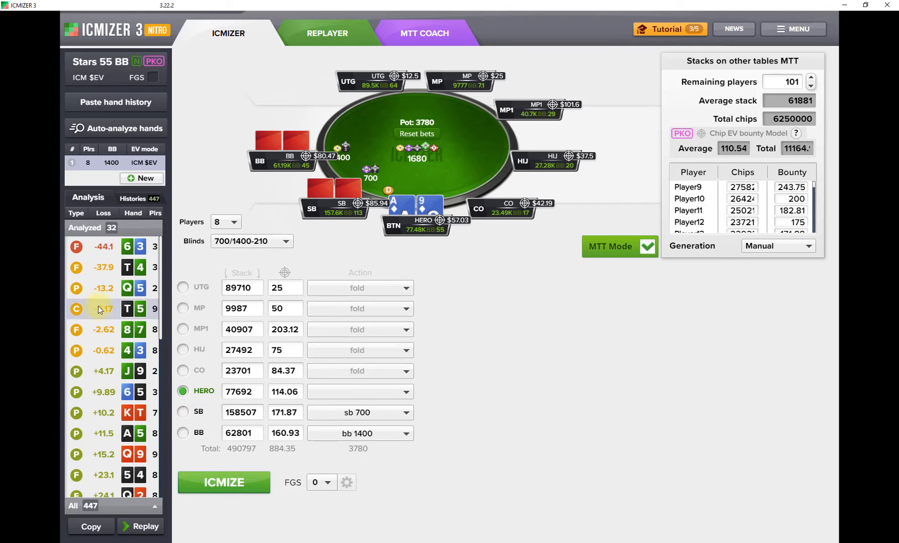
scroll(117, 371, "down", 5)
scroll(118, 372, "down", 2)
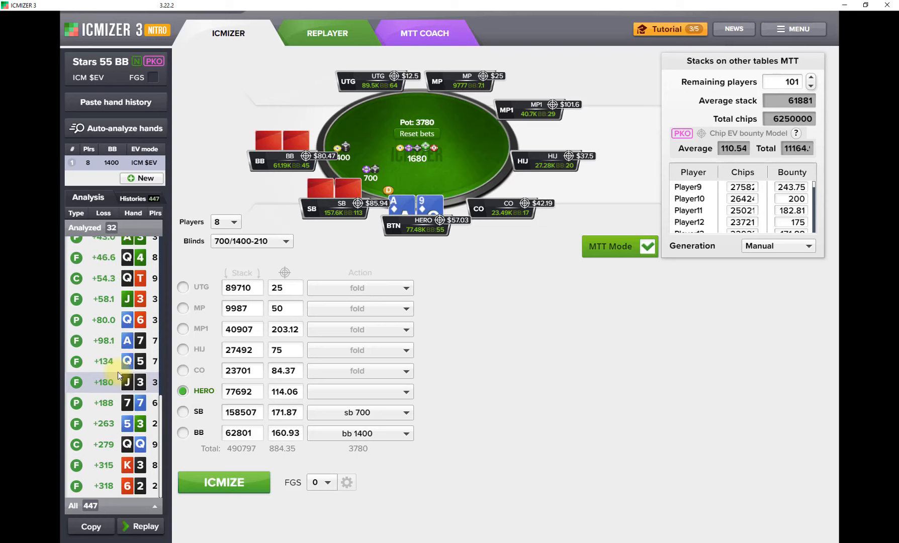
scroll(106, 483, "up", 7)
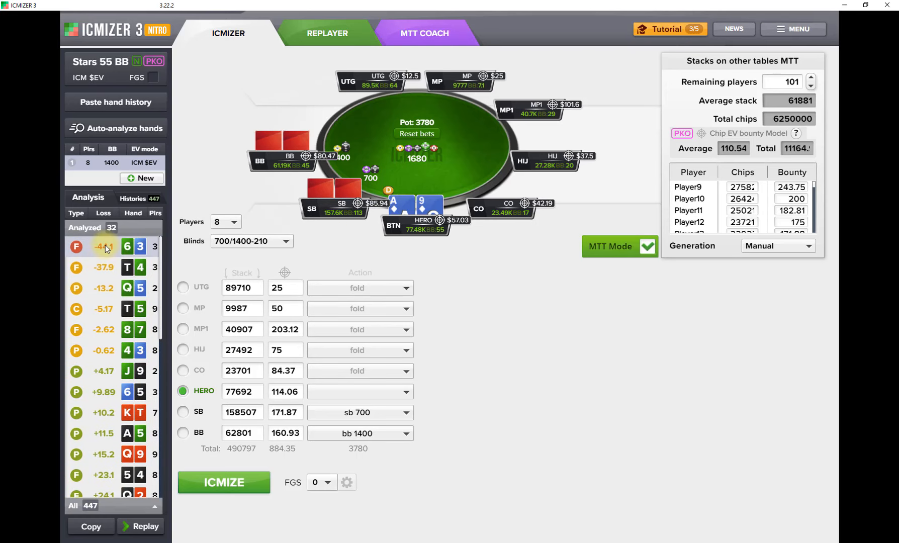
Open the result for the three-handed 63 fold at the head of the analyzed hands and examine its detailed EV breakdown
left_click(107, 253)
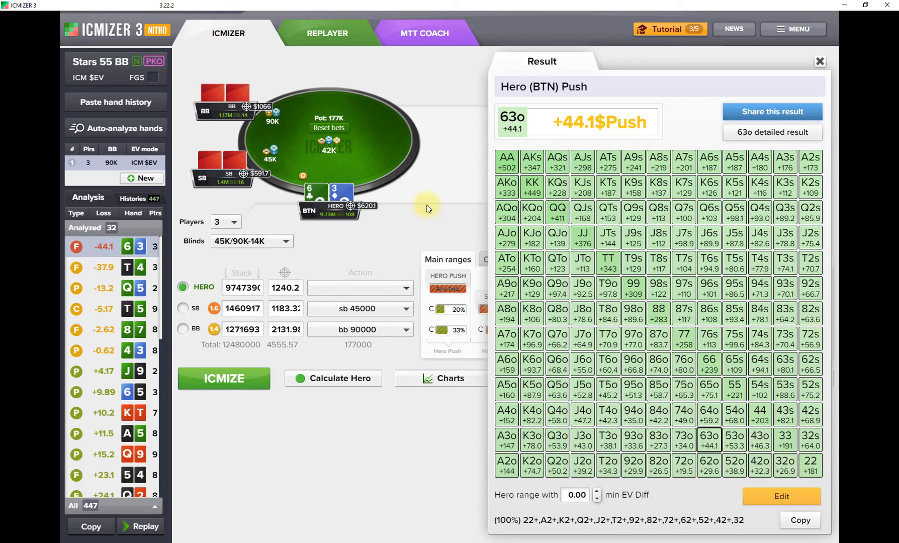
mouse_move(447, 315)
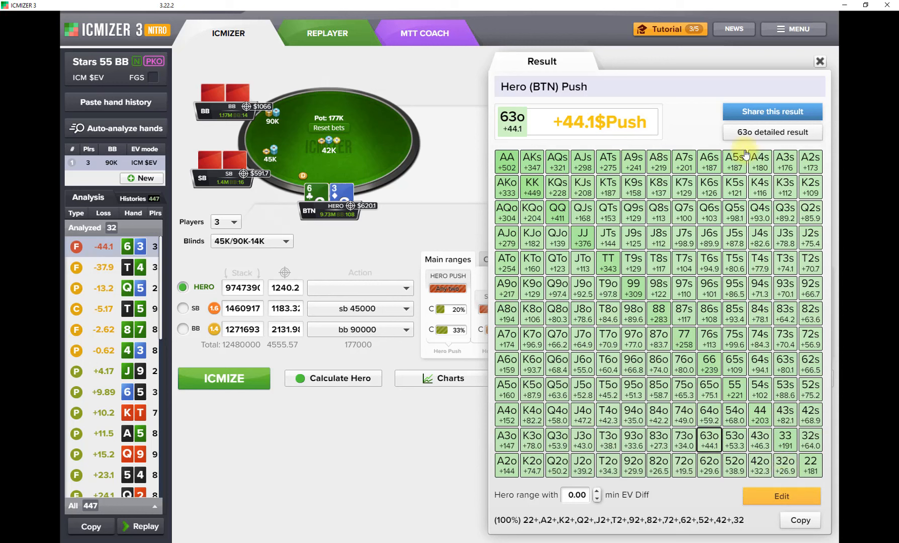
left_click(769, 136)
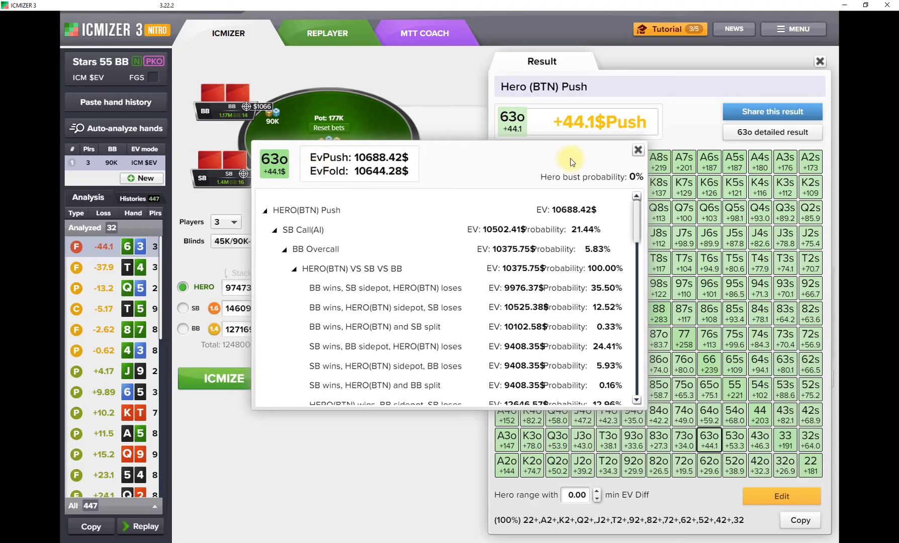
left_click(638, 151)
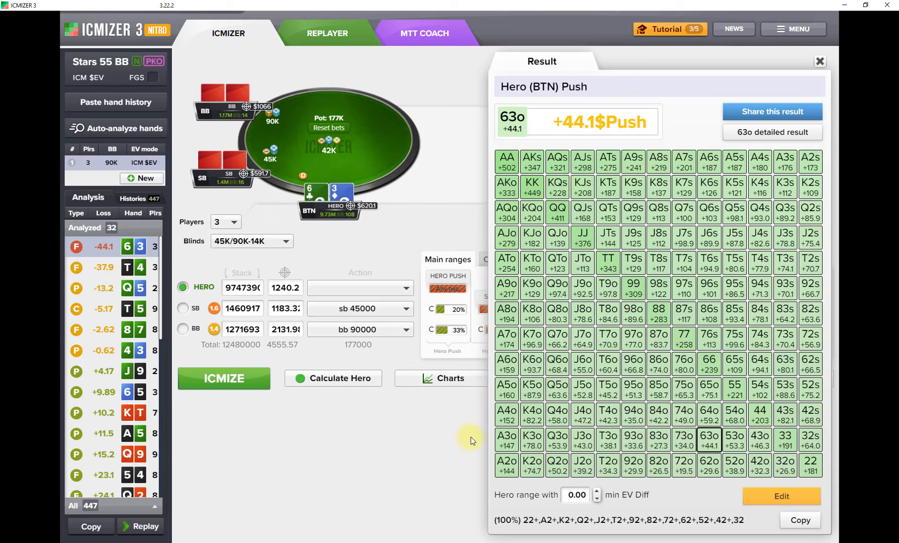
View the overview of available tutorials and close it again
left_click(675, 33)
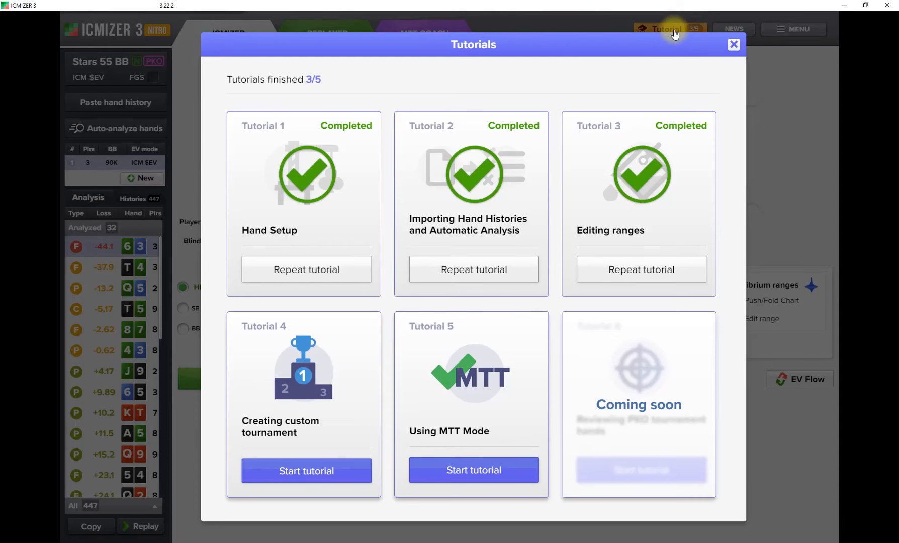
left_click(734, 47)
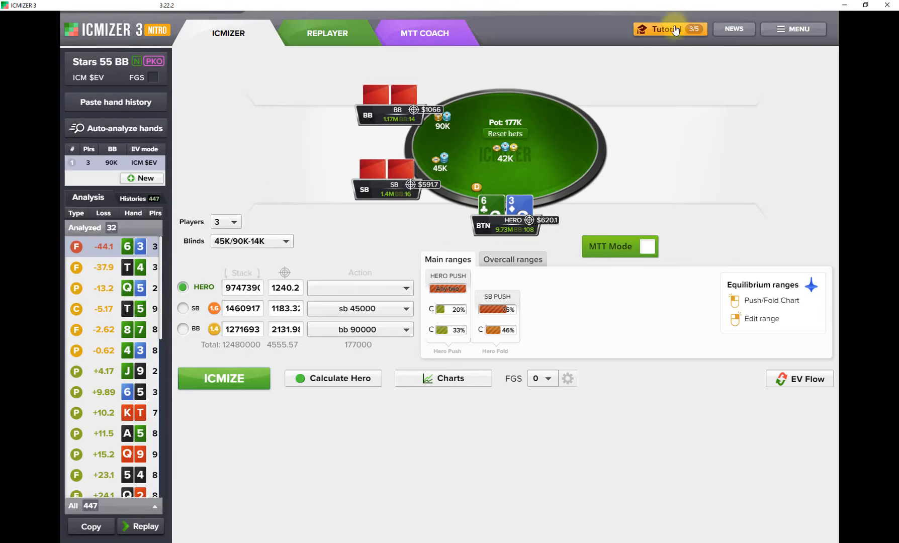
left_click(668, 33)
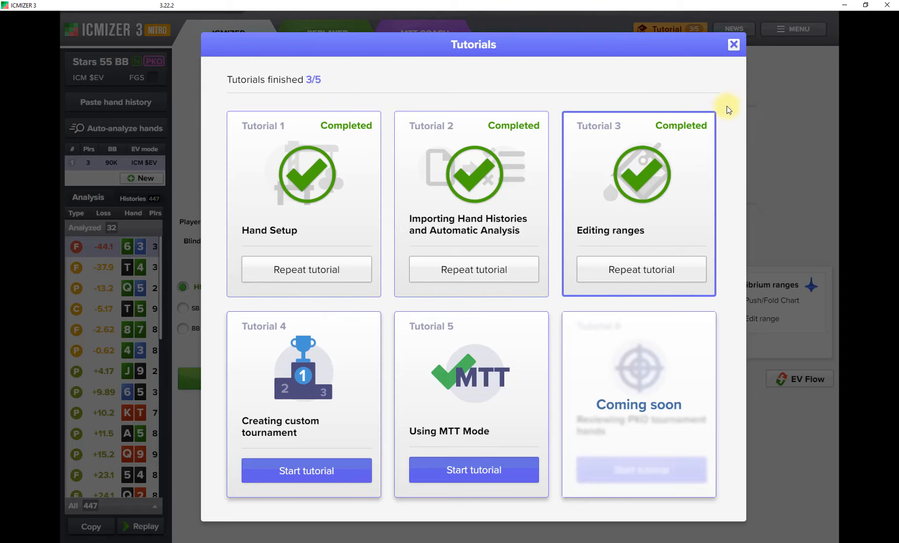
left_click(734, 45)
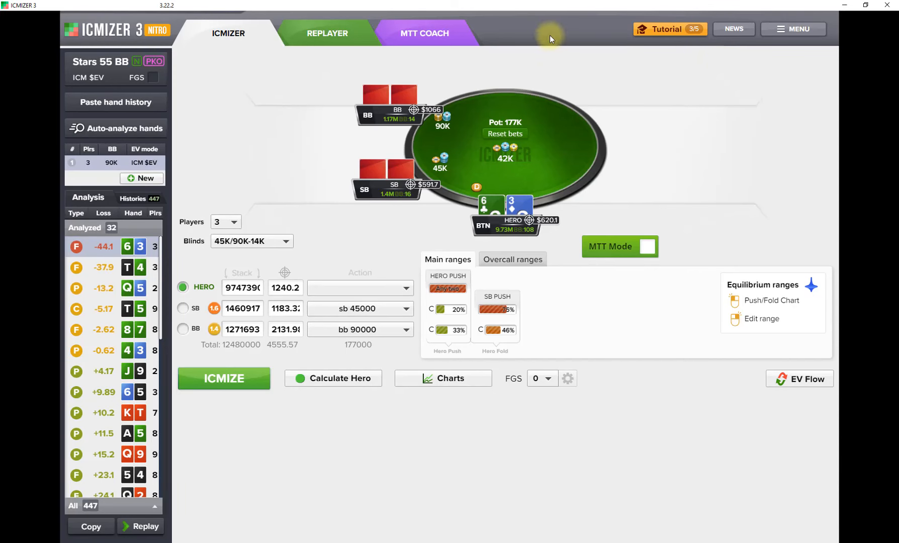
Return to the hand replayer, step the QJ cutoff hand forward and back, and browse the neighbouring hands in the list
left_click(337, 36)
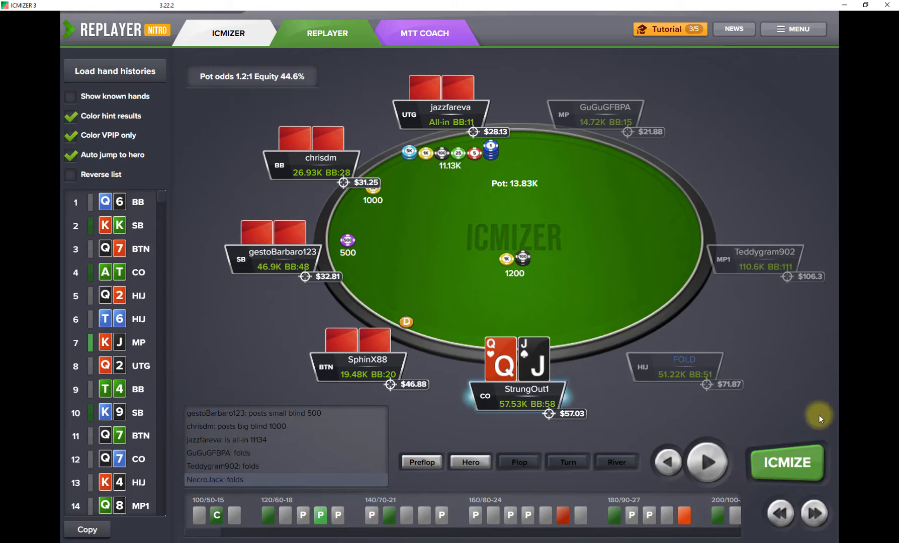
left_click(780, 514)
left_click(814, 513)
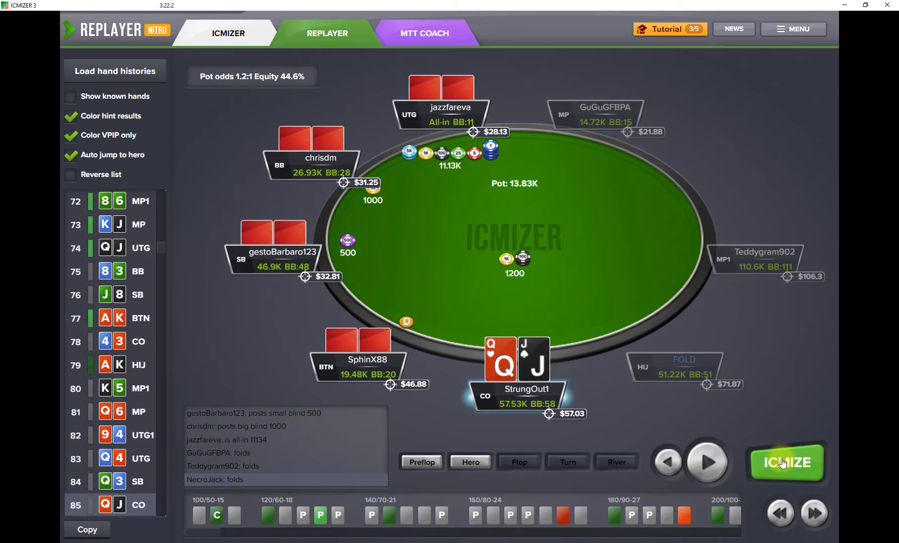
left_click(708, 462)
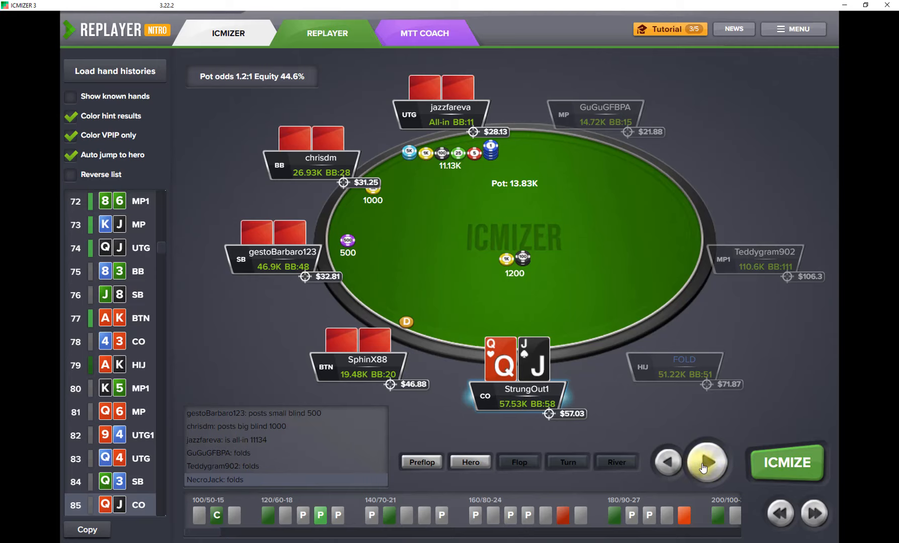
left_click(677, 465)
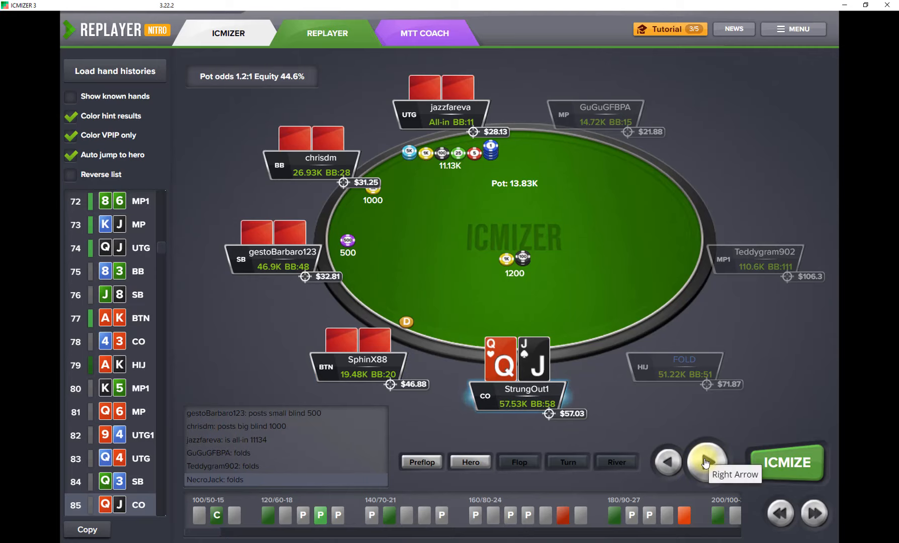
left_click(706, 463)
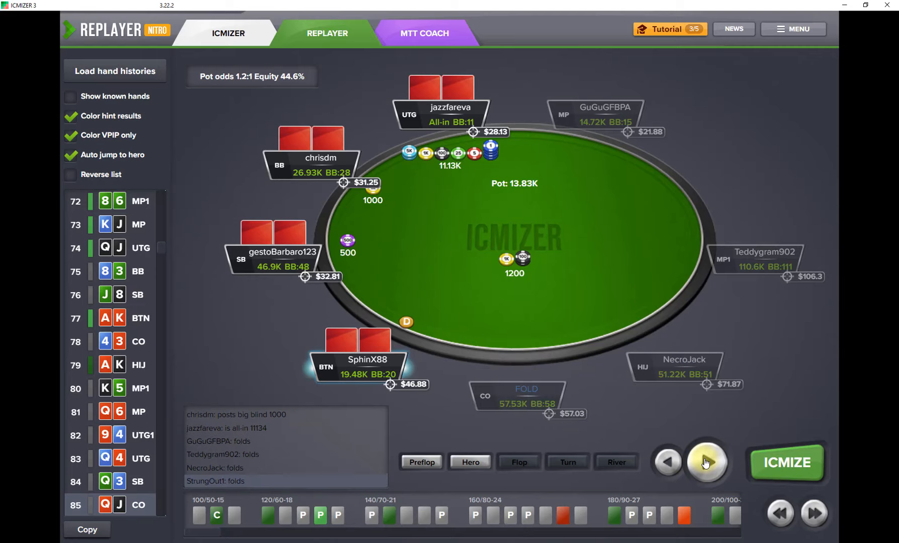
left_click(677, 472)
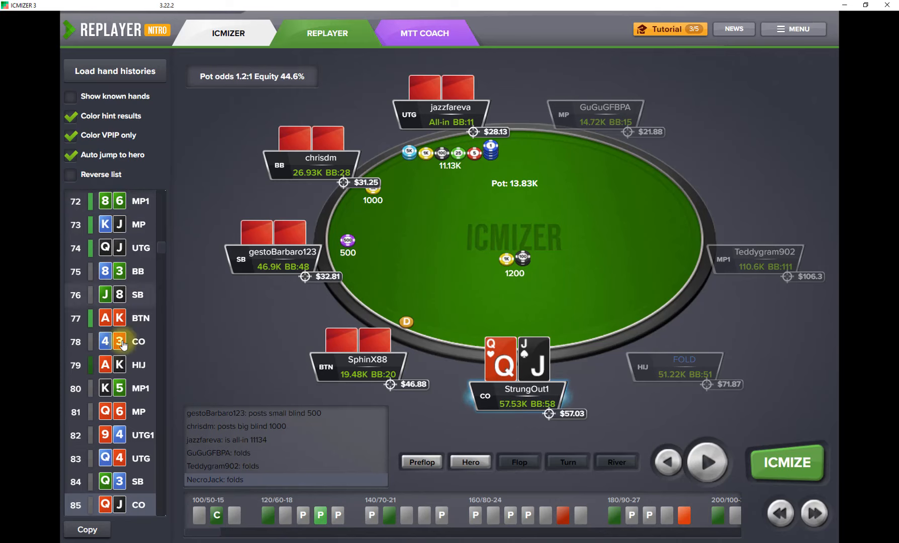
scroll(122, 501, "down", 2)
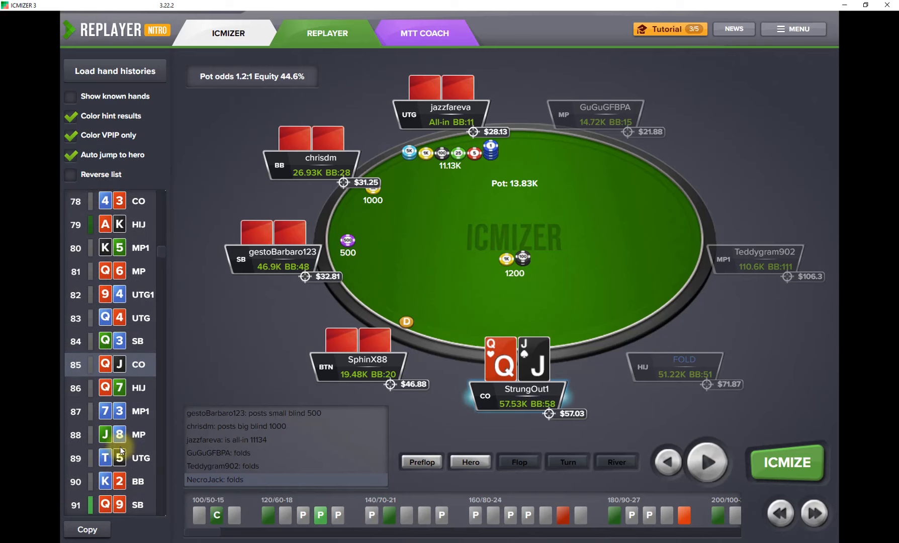
Preview neighbouring hands, try the options for showing known hands and reversing the hand list, and restore both settings
mouse_move(112, 396)
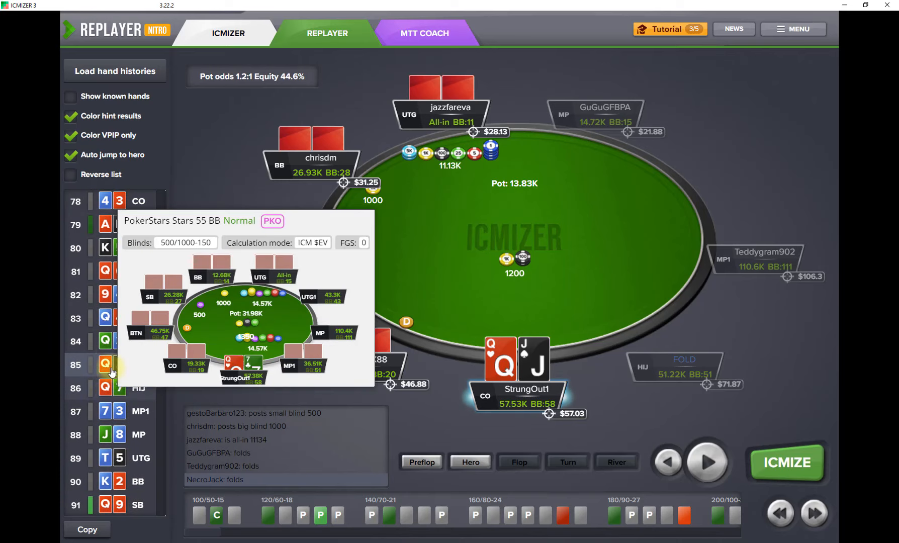
mouse_move(114, 346)
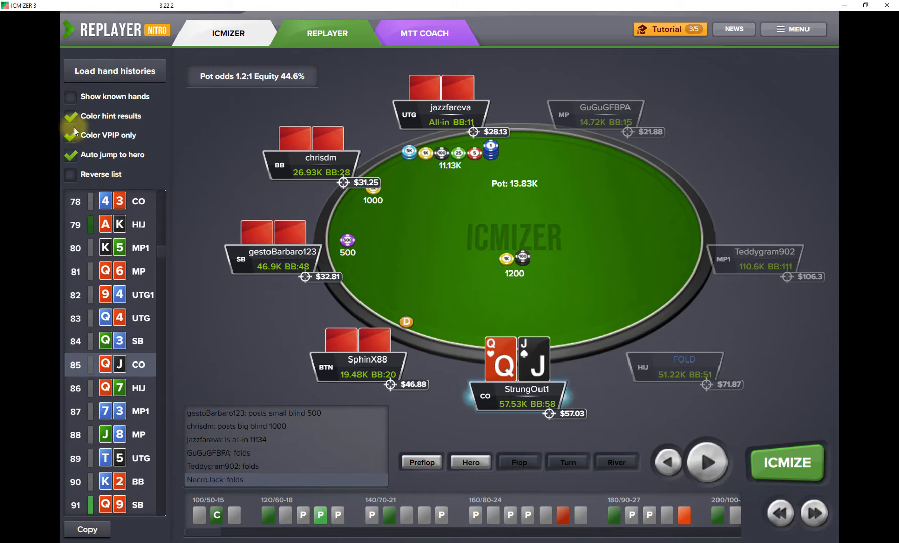
left_click(70, 95)
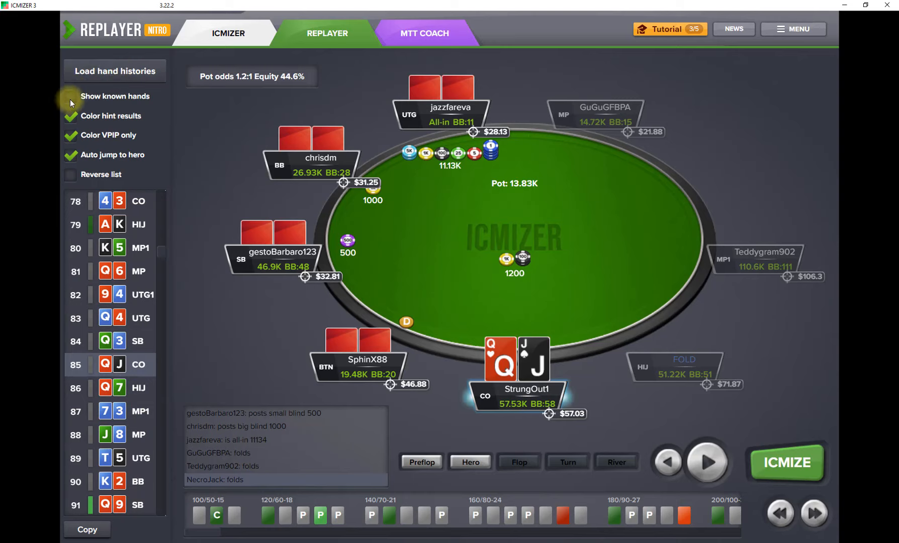
left_click(70, 176)
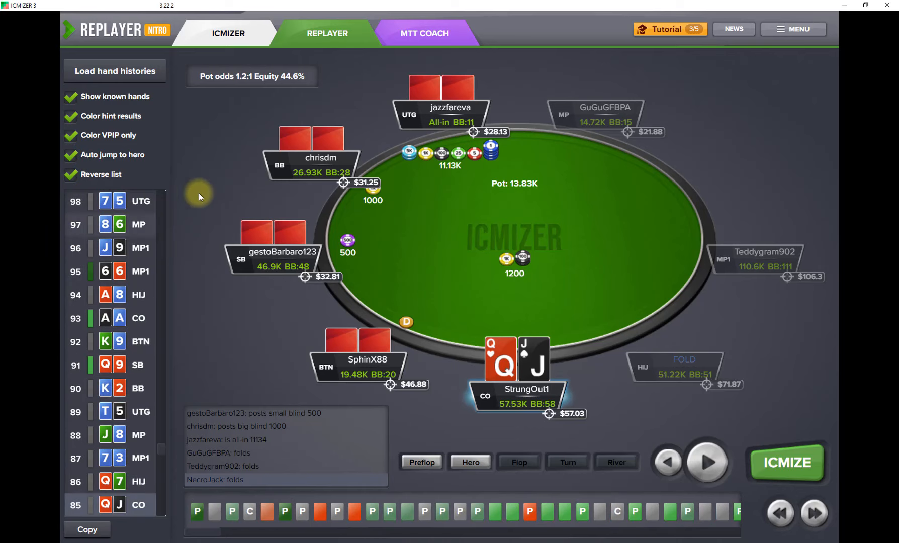
left_click(72, 175)
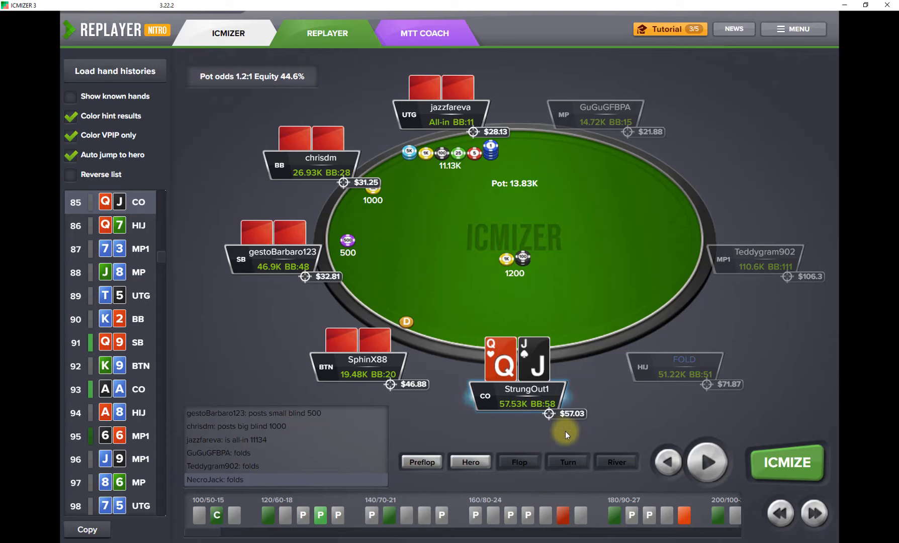
Check the payouts and knockout prize pool of the Stars 55 BB PKO tournament in the hand-history loading settings and close them
mouse_move(572, 413)
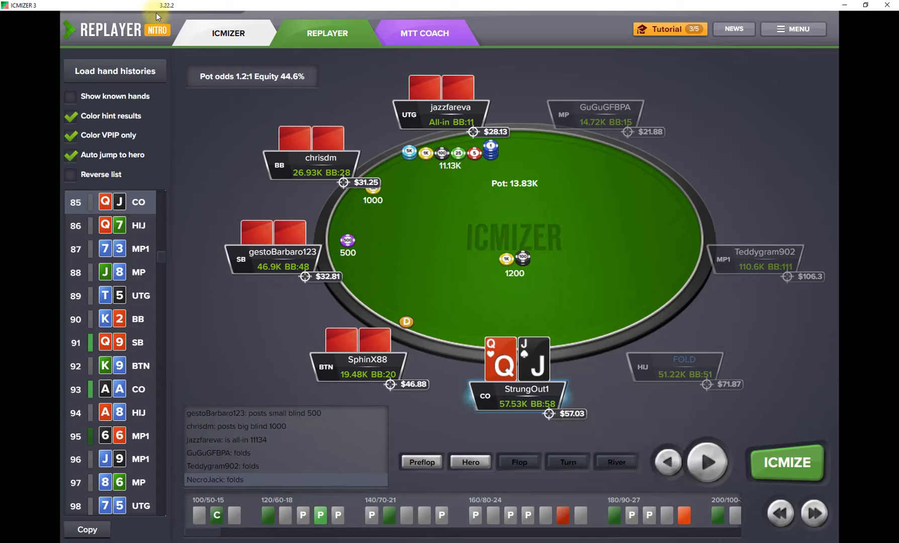
left_click(110, 76)
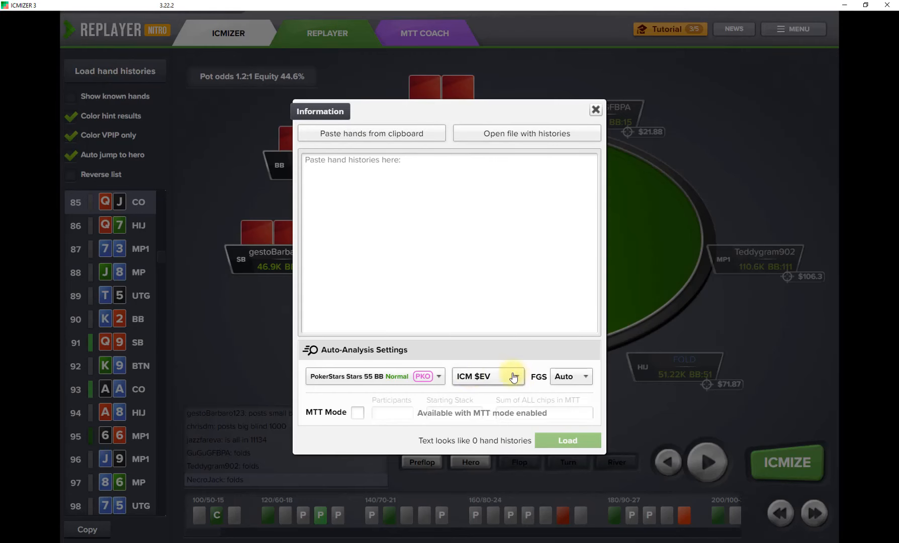
left_click(375, 381)
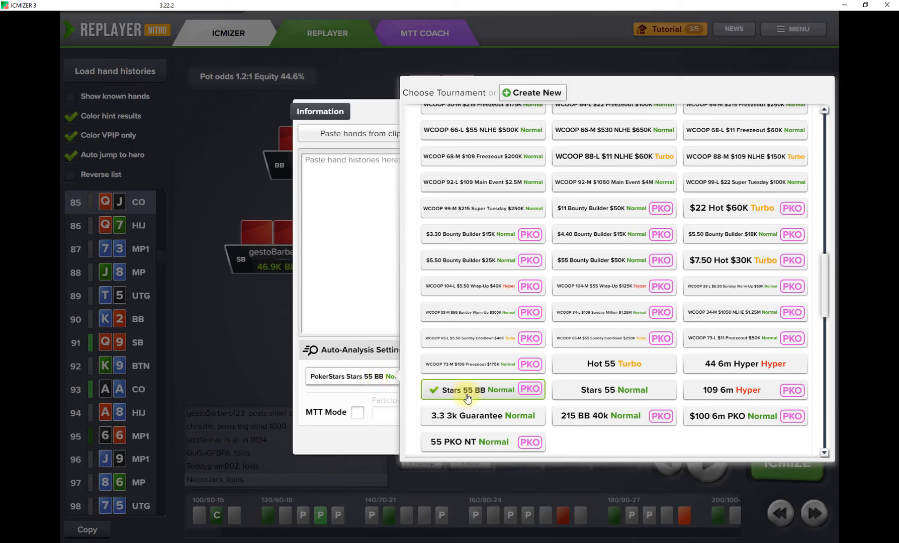
mouse_move(499, 394)
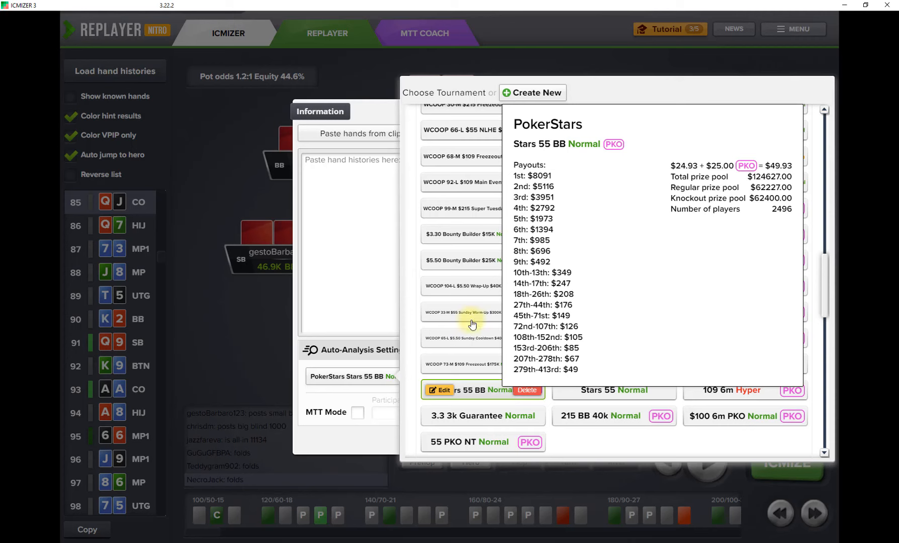
left_click(376, 118)
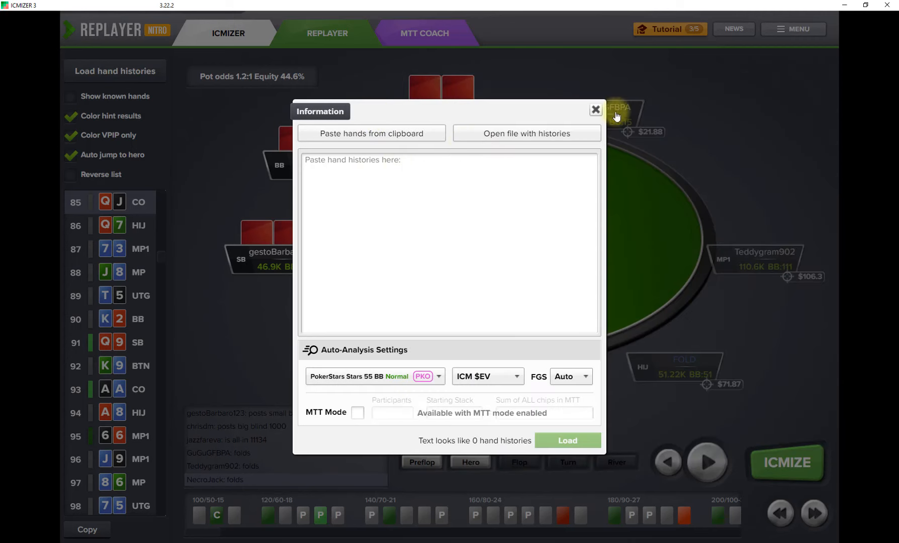
left_click(593, 110)
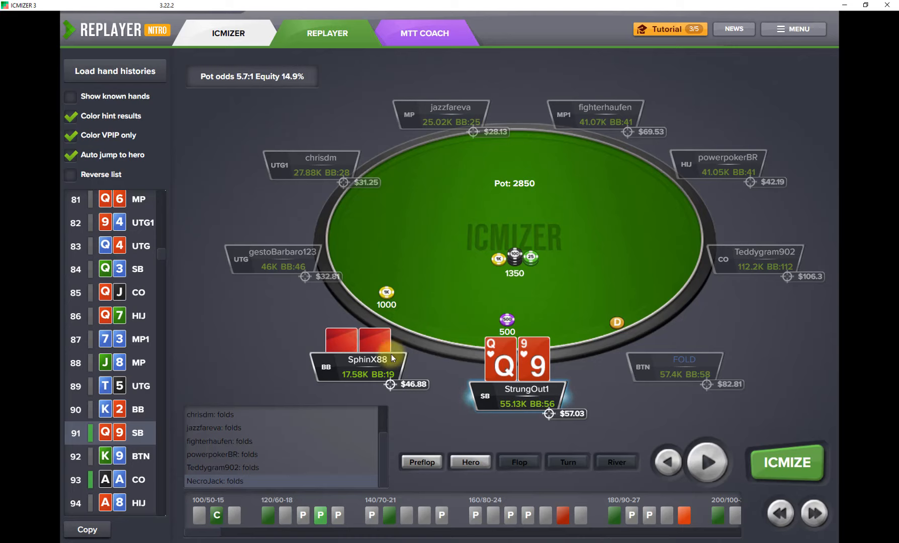
Analyze the Q9 small-blind hand and lock the big blind's calling range at 25.6%, including 44 and 33
left_click(783, 460)
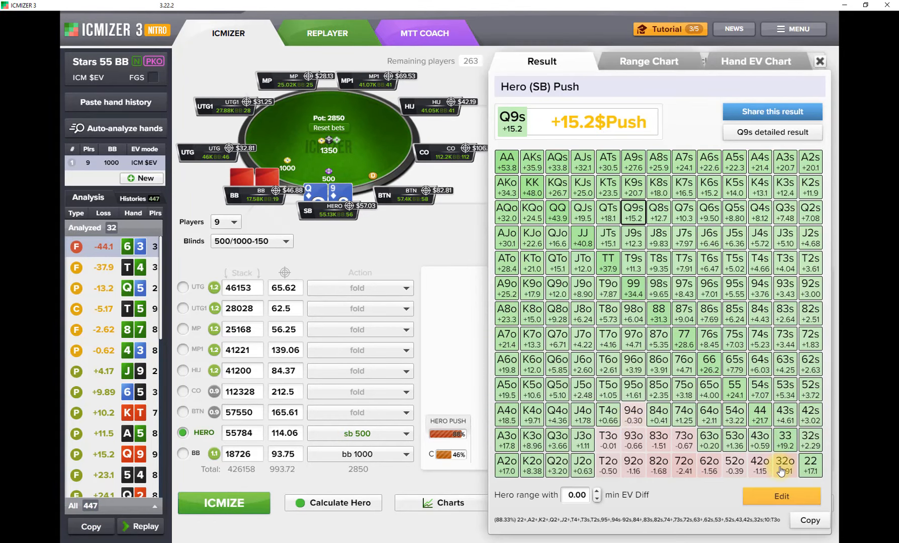
left_click(447, 455)
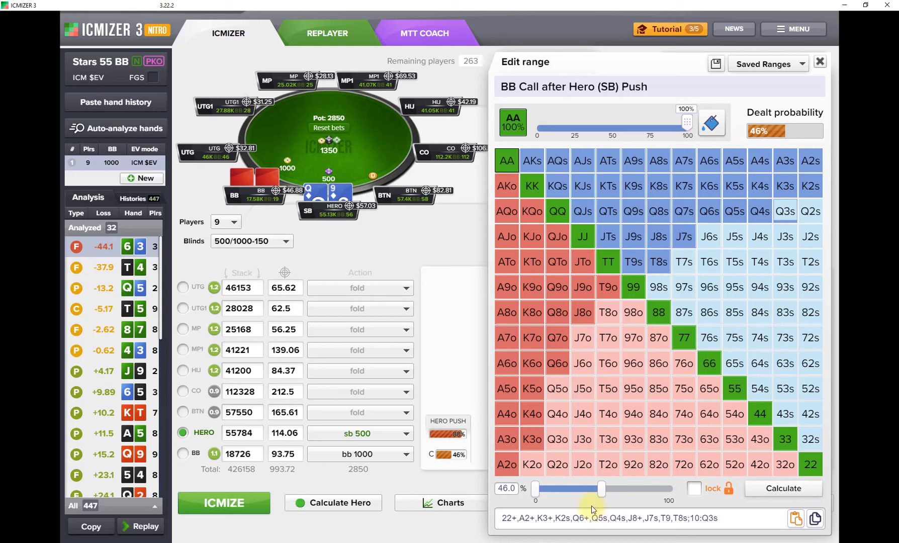
left_click_drag(599, 488, 575, 494)
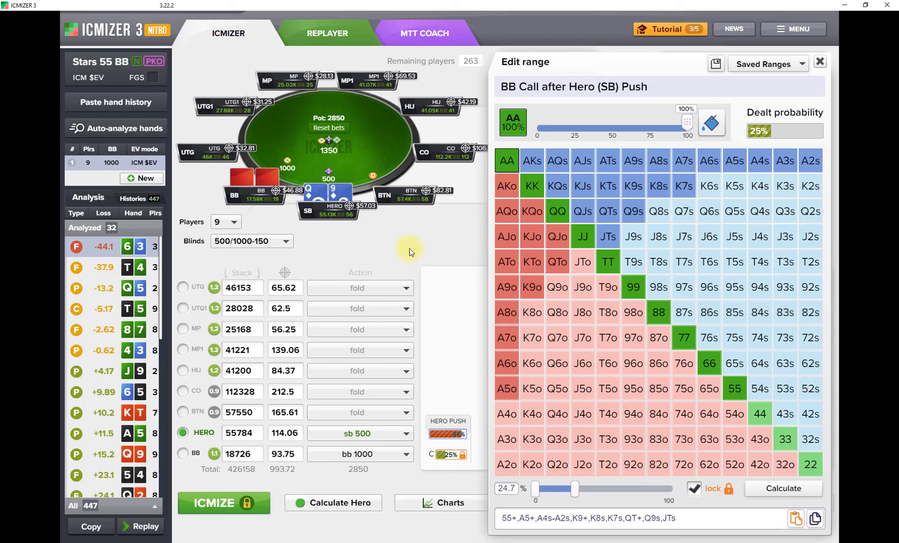
left_click(760, 413)
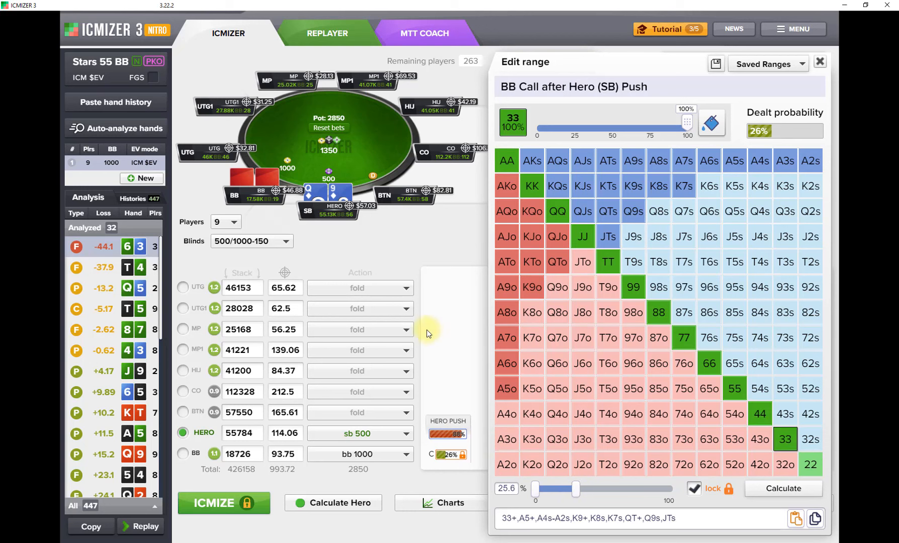
left_click(447, 455)
Recalculate the hand with the locked calling range and compare the push EV of 32o and AA
left_click(244, 498)
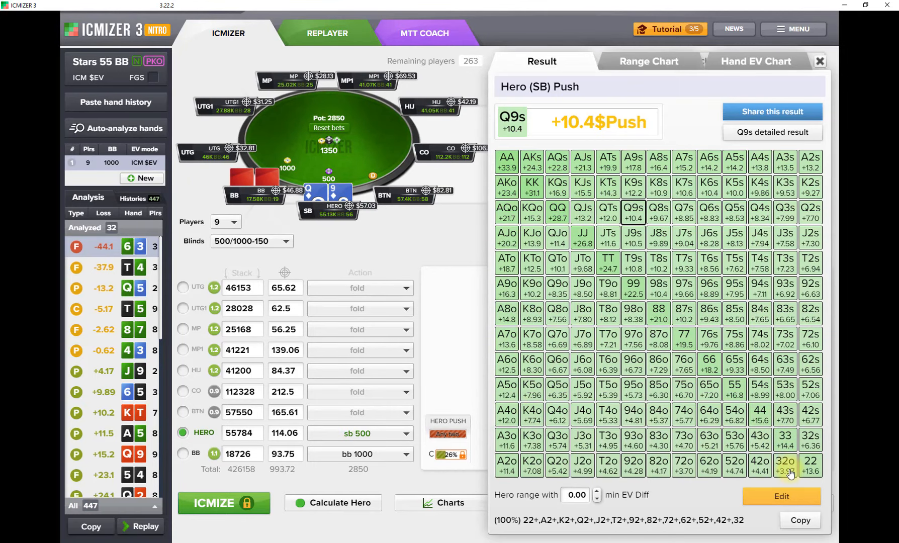
left_click(792, 462)
left_click(507, 161)
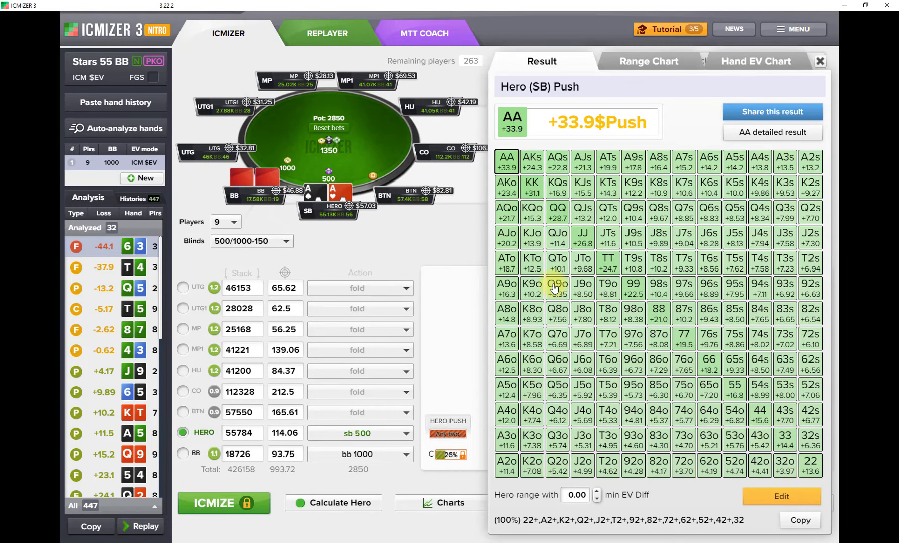
left_click(791, 478)
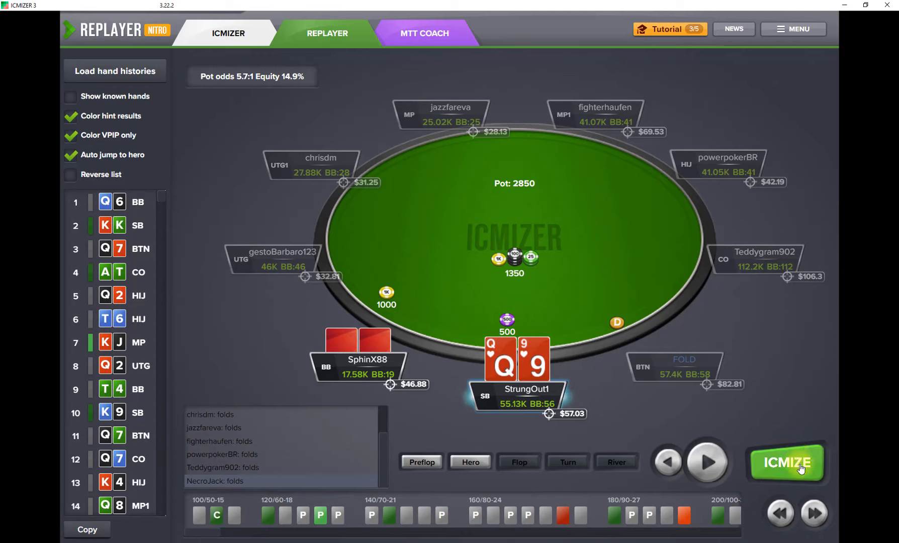
Reopen the Q9 small-blind analysis from the replayer, view the hero's push range, and reset the range locks
left_click(801, 470)
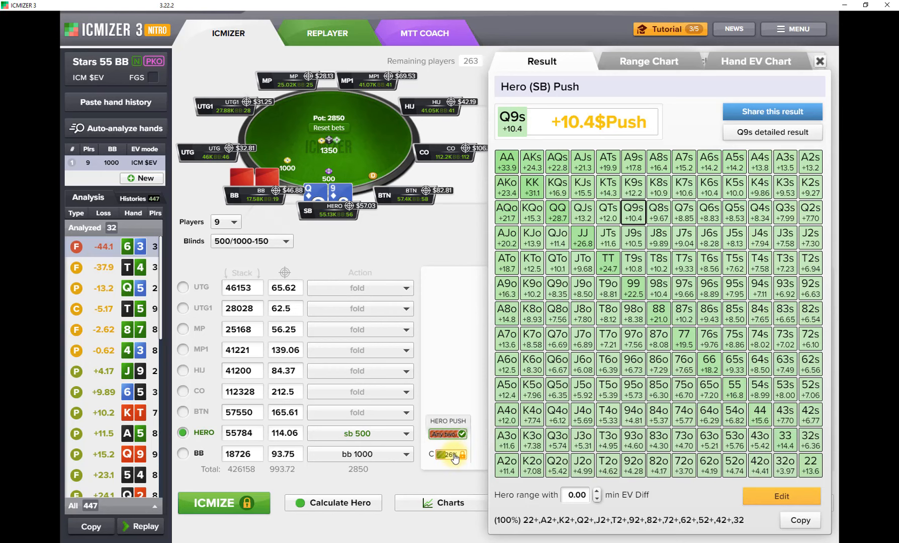
left_click(445, 434)
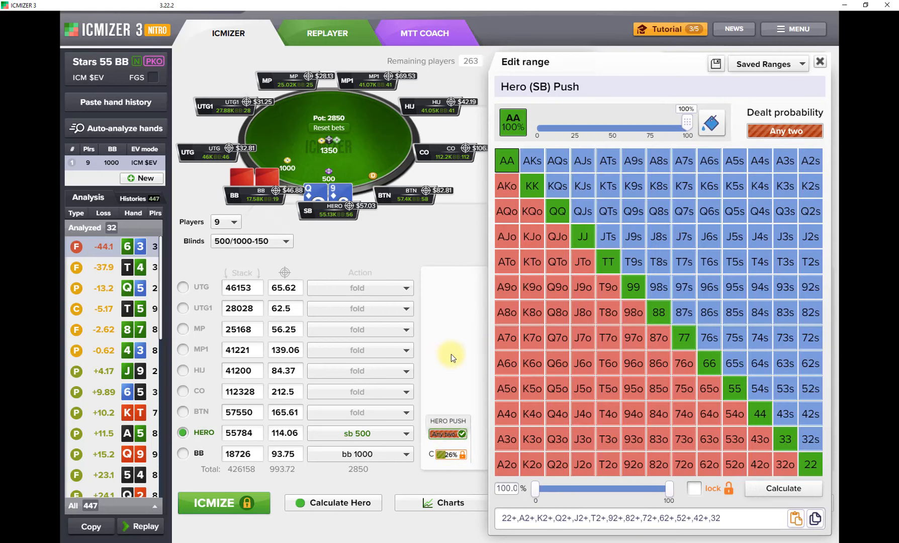
left_click(451, 380)
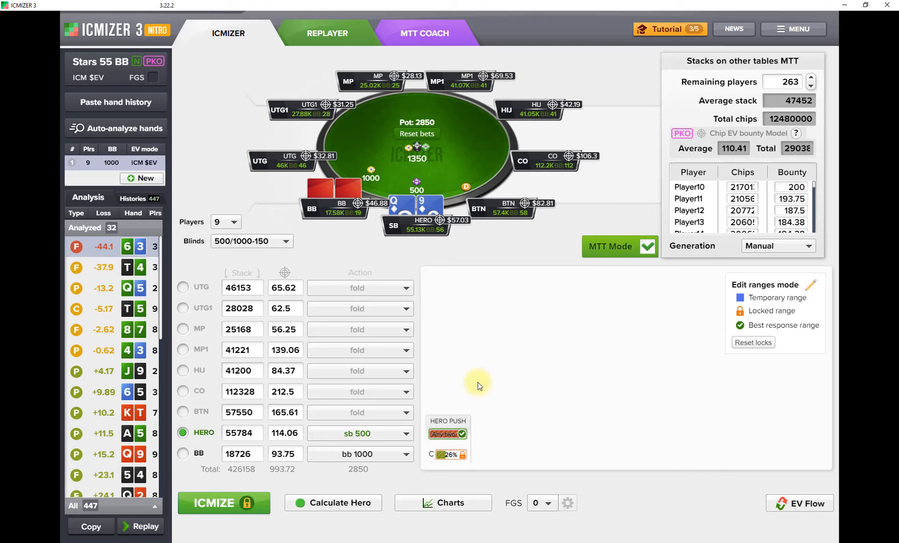
left_click(768, 342)
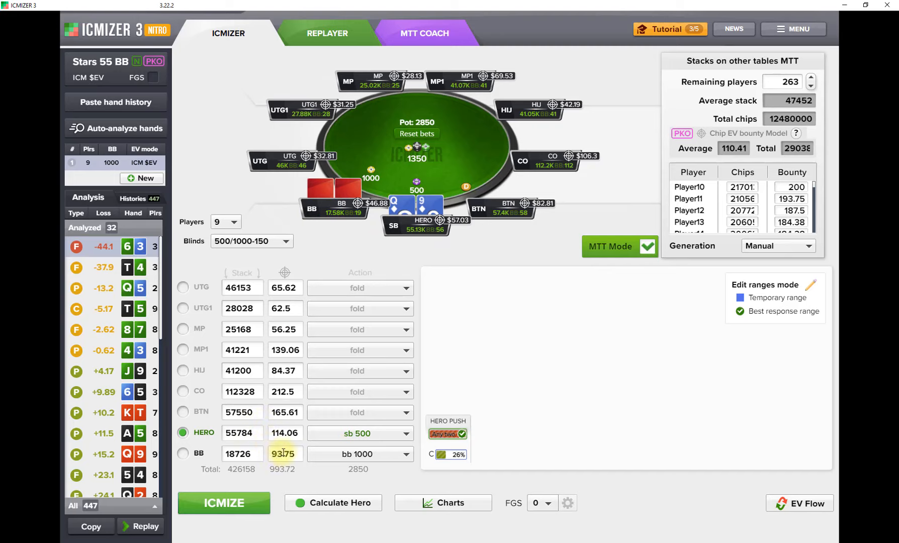
Set the big blind's stack to 56000 and the hero's stack to 17000, and recalculate the hand
double_click(253, 454)
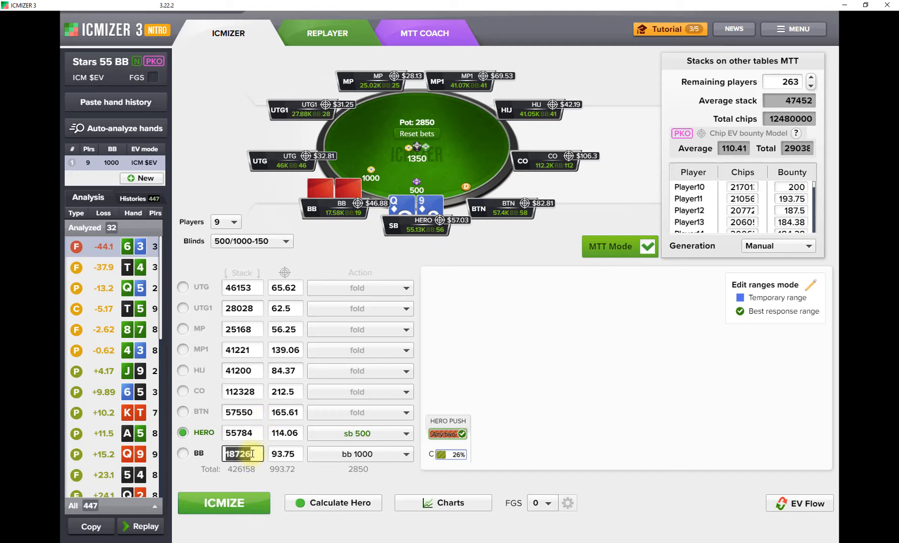
type("56000")
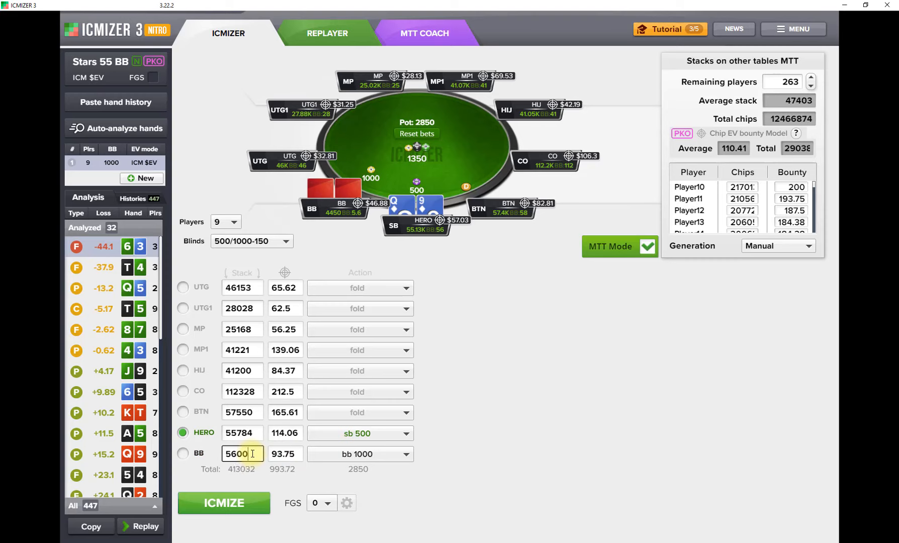
double_click(256, 430)
type("17000")
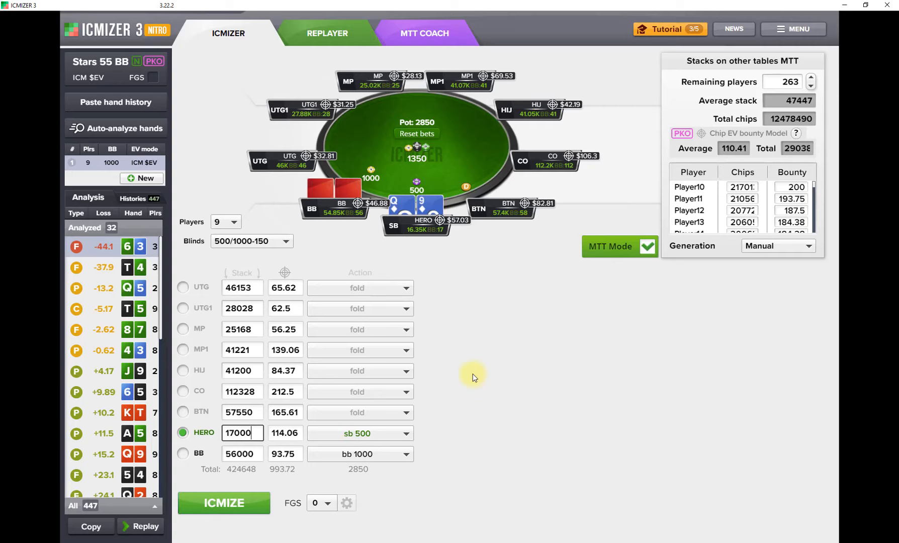
left_click(209, 506)
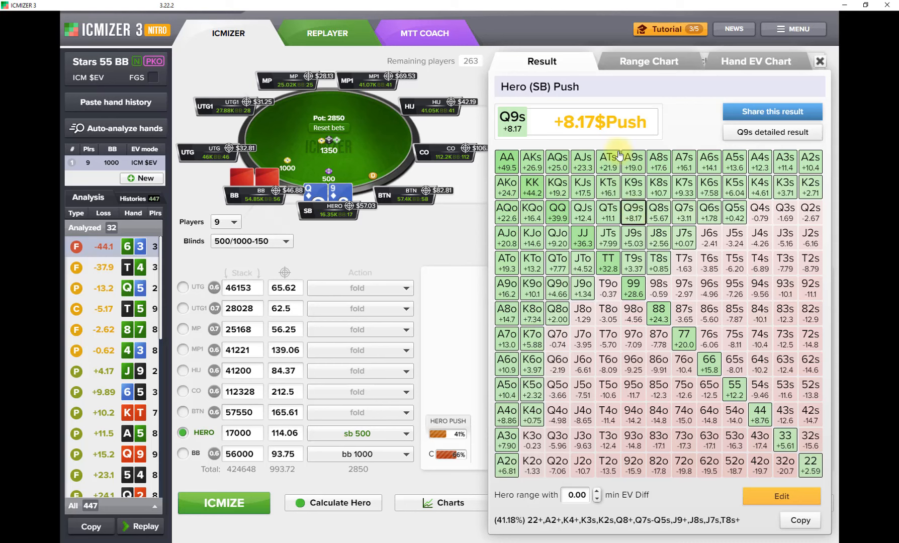
Examine the detailed EV breakdown of the Q9s push, close it, and display the push result for AA
left_click(731, 132)
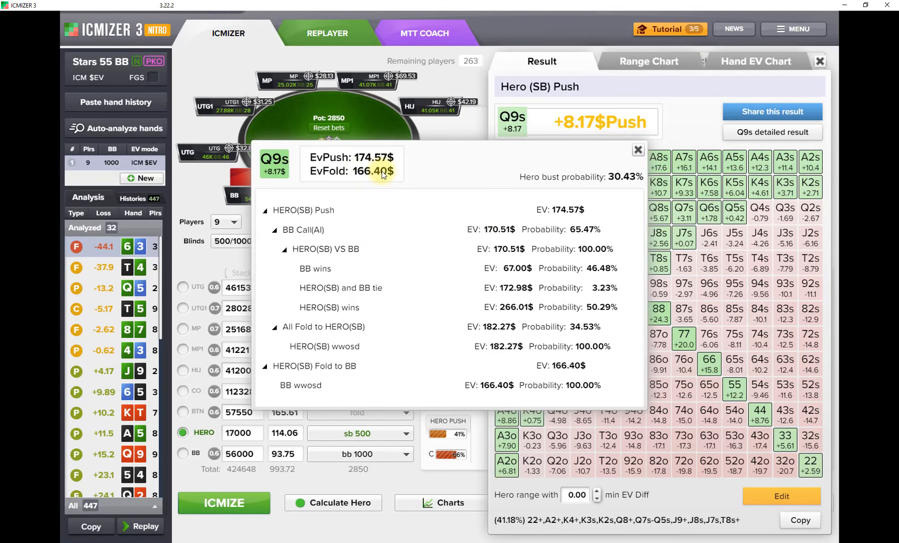
left_click(638, 150)
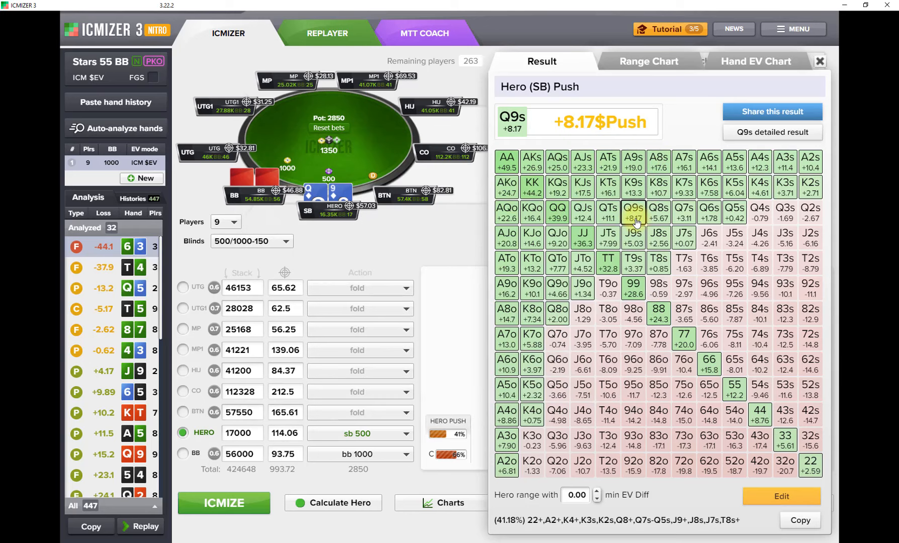
left_click(512, 174)
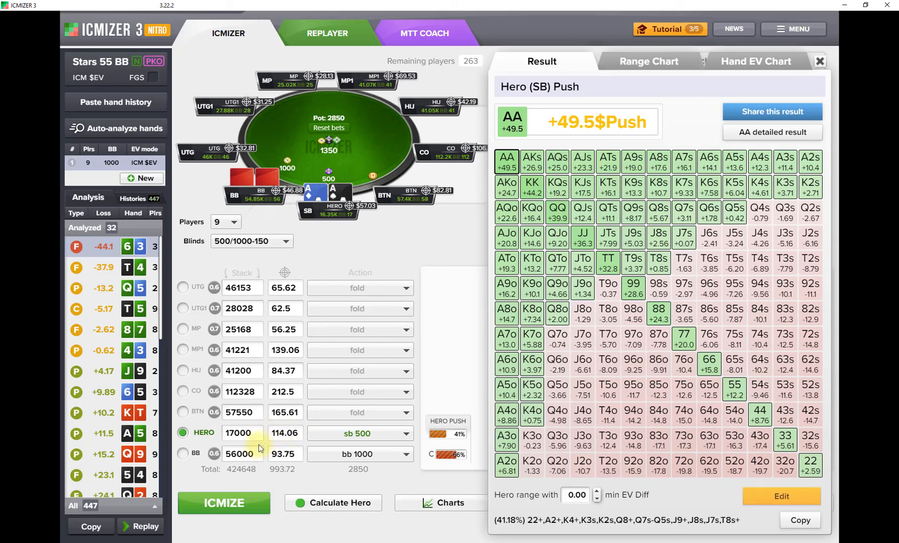
Go through the stack size of every player from UTG to the big blind
left_click(249, 288)
left_click(249, 308)
left_click(251, 328)
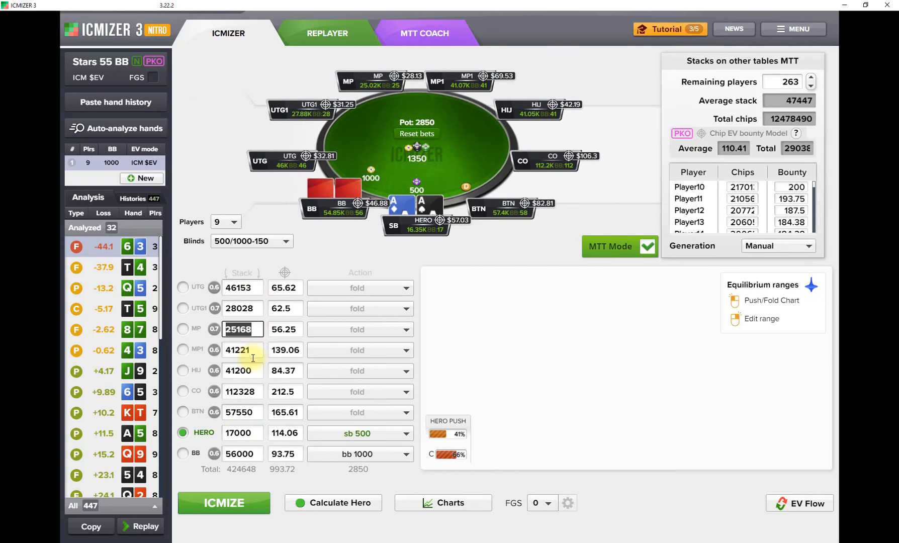
left_click(249, 350)
left_click(247, 372)
left_click(248, 393)
left_click(248, 413)
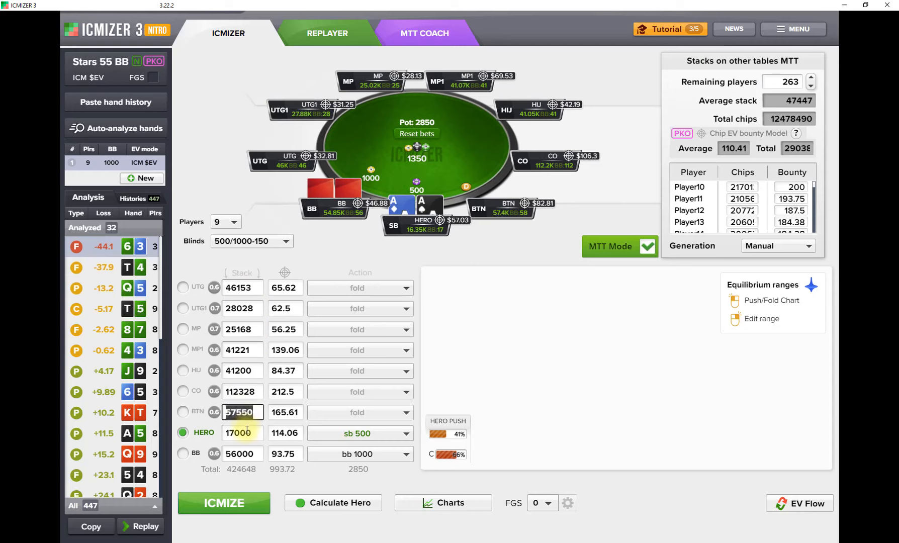
left_click(250, 433)
left_click(251, 455)
Go through the bounty of every player from the big blind up to UTG, and recheck the hero's and big blind's bounties
left_click(291, 454)
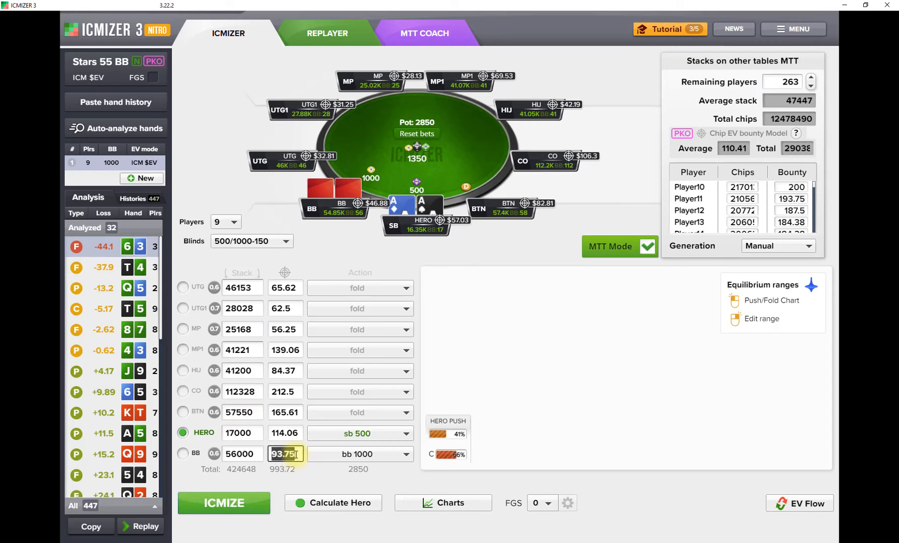
left_click(286, 433)
left_click(288, 408)
left_click(286, 391)
left_click(285, 371)
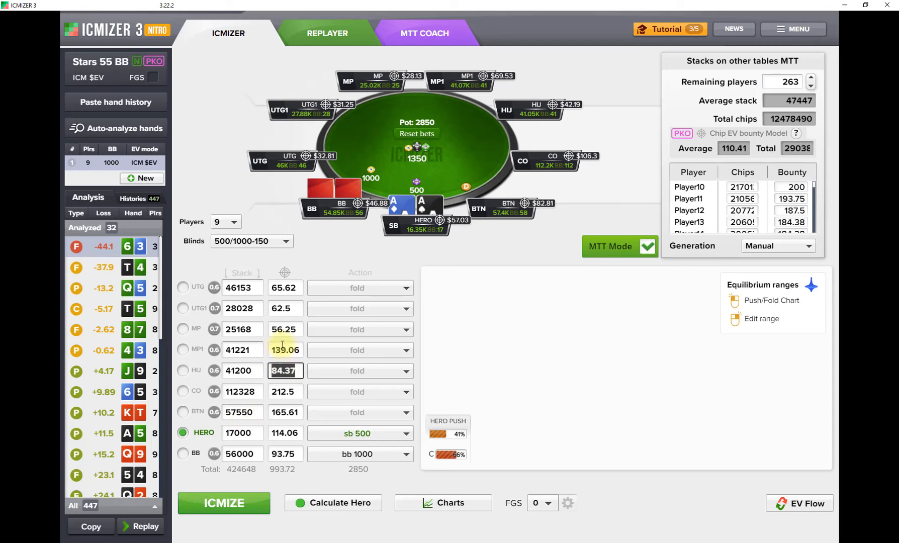
left_click(286, 350)
left_click(287, 330)
left_click(286, 309)
left_click(285, 288)
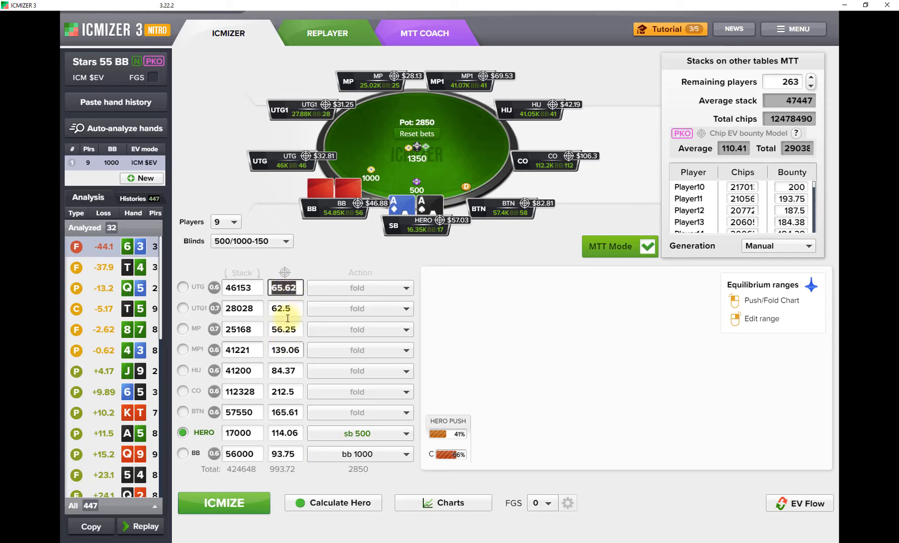
left_click(284, 434)
left_click(285, 454)
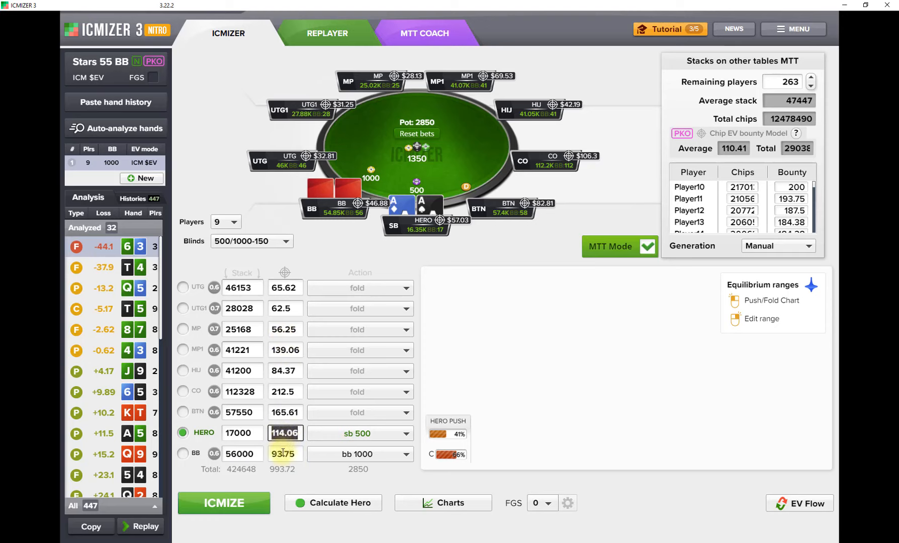
Set the hero's bounty to 25, leaving the 17000 and 56000 stacks in place, and recalculate the hand
left_click(279, 434)
left_click(245, 433)
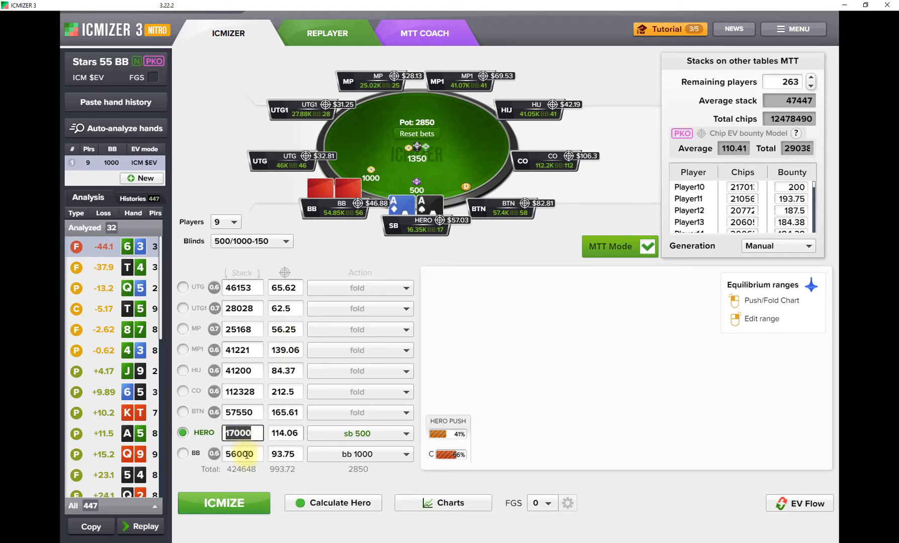
left_click(247, 454)
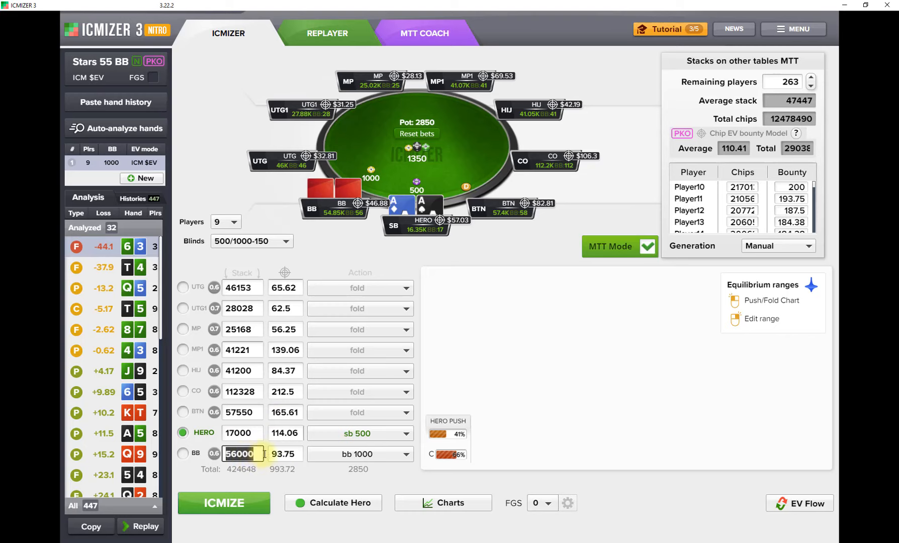
left_click(281, 433)
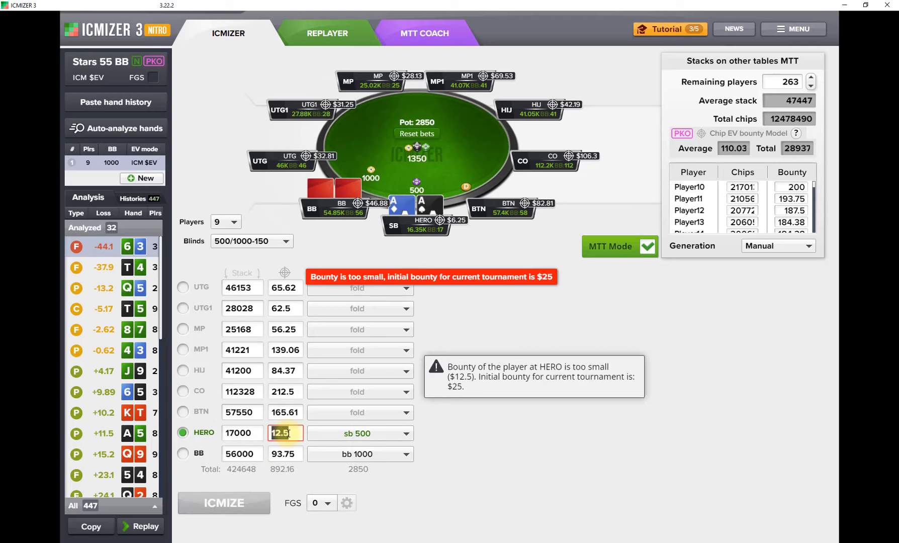
type("25")
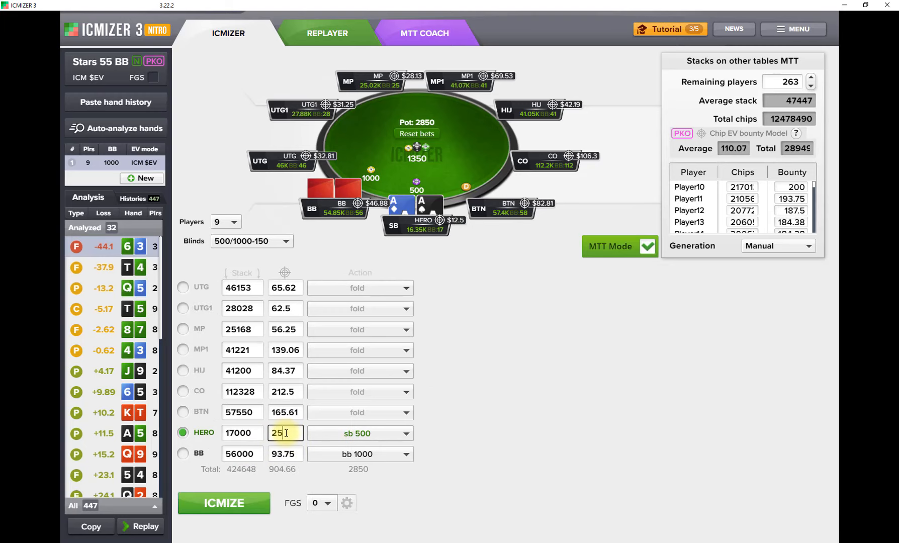
left_click(225, 503)
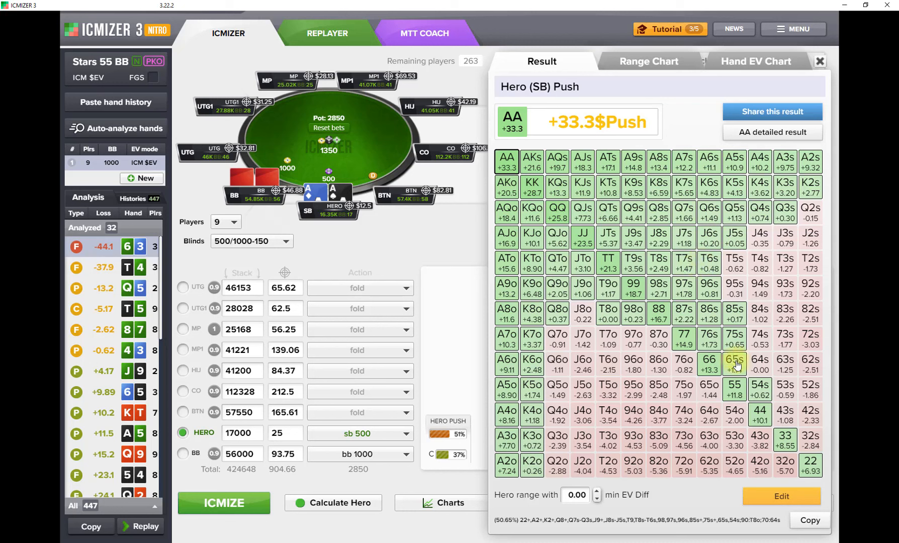
Compare the hero's push results for the suited hands 85s, 86s, 87s, 76s and 65s
left_click(734, 313)
left_click(709, 313)
left_click(689, 313)
left_click(710, 338)
left_click(735, 364)
left_click(735, 313)
left_click(707, 316)
left_click(709, 337)
left_click(684, 317)
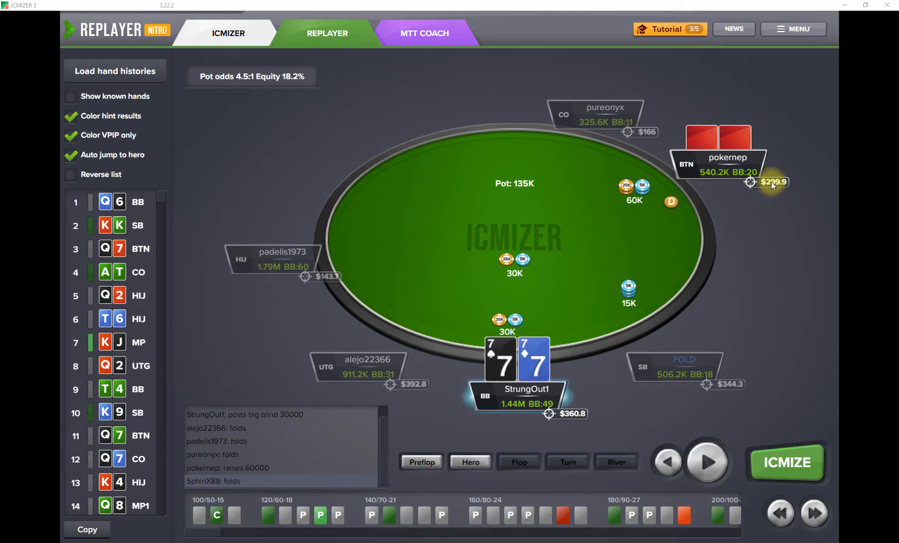
Load the big blind hand with 77 from the replayer into the calculator and inspect the remaining players, stacks and bounties on other tables
mouse_move(773, 186)
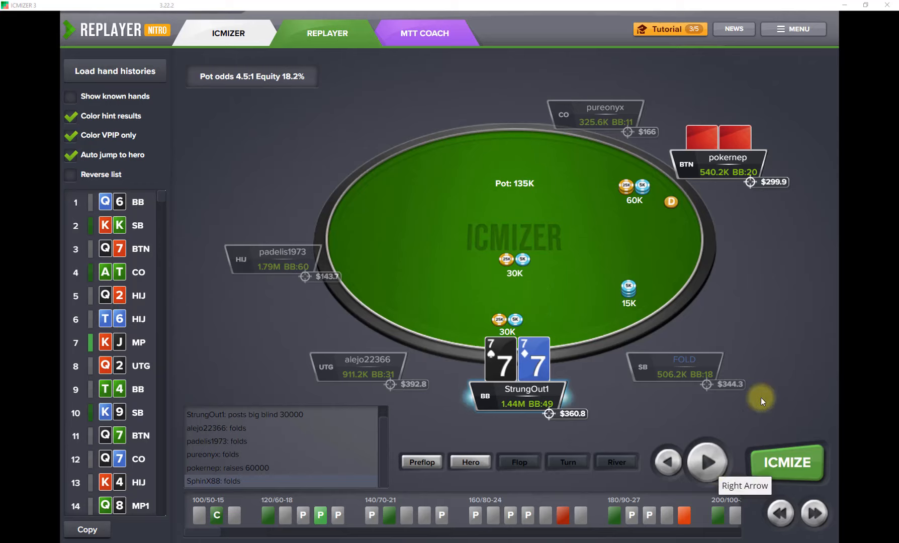
left_click(786, 463)
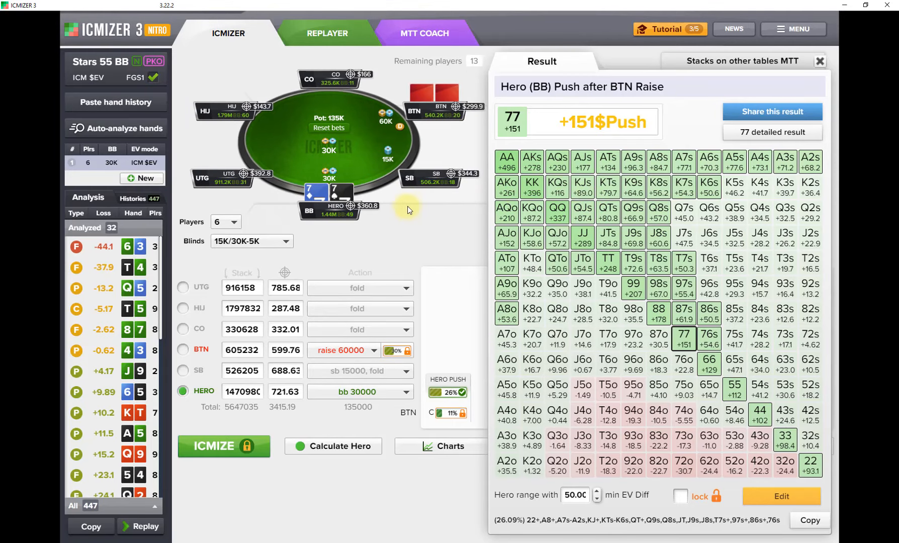
left_click(440, 242)
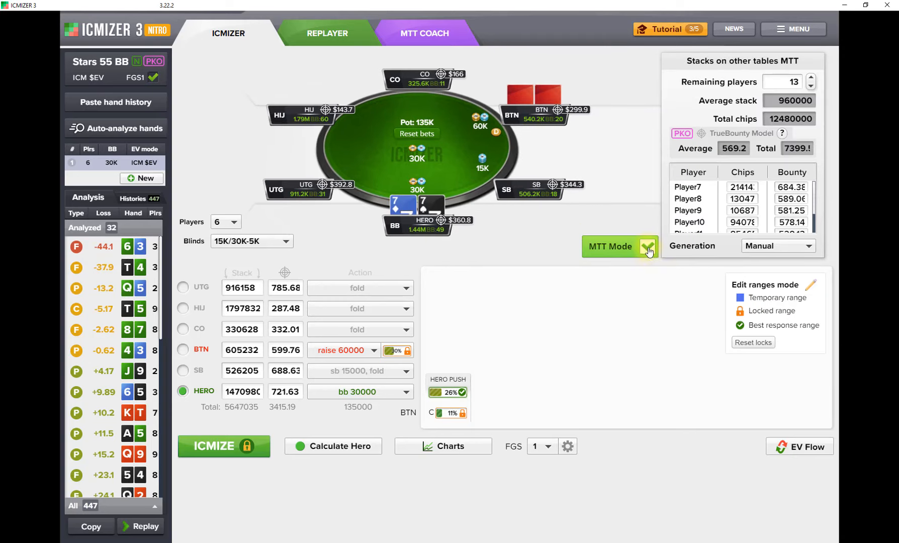
left_click(792, 84)
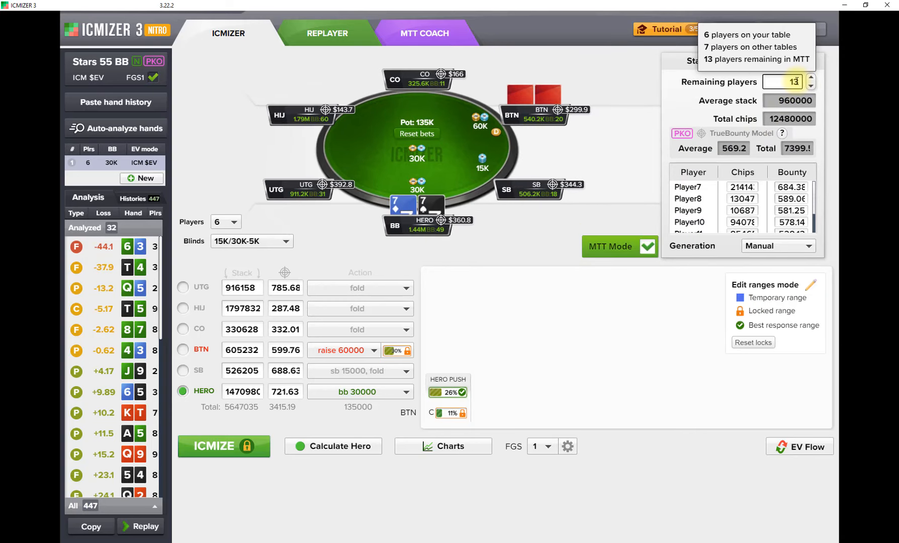
mouse_move(814, 190)
left_mouse_down()
mouse_move(816, 231)
mouse_move(811, 208)
left_mouse_up()
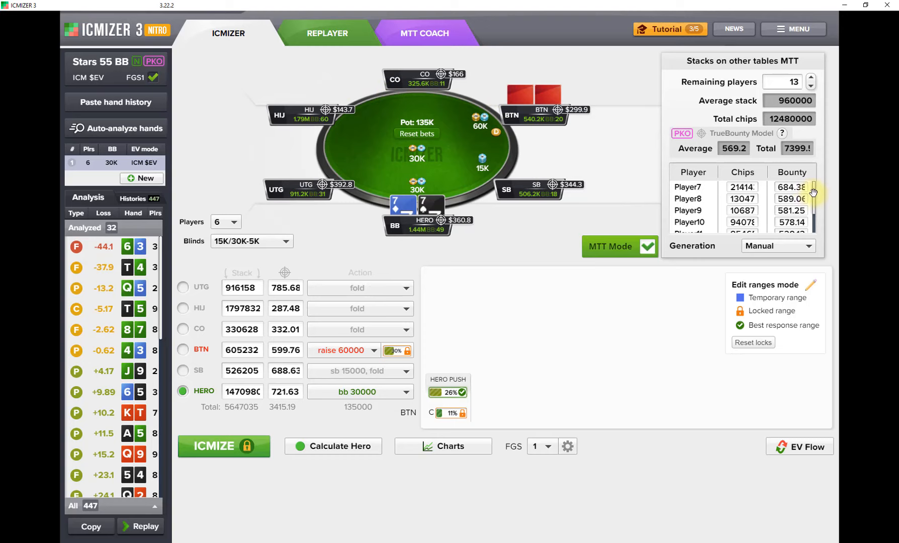
mouse_move(813, 193)
left_mouse_down()
mouse_move(813, 212)
mouse_move(813, 193)
left_mouse_up()
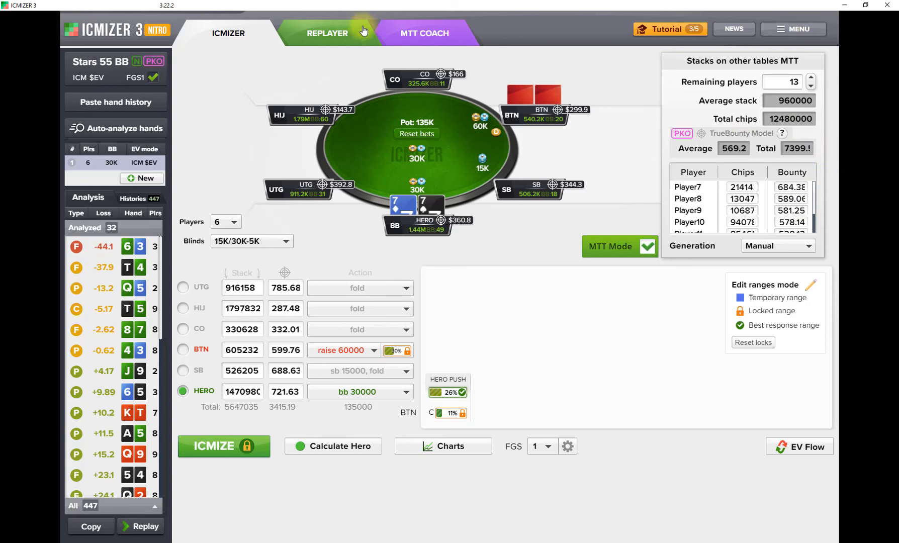
Recalculate the 77 hand, try KTo at full weight in the button's raising range, and restore it to 60%
left_click(223, 452)
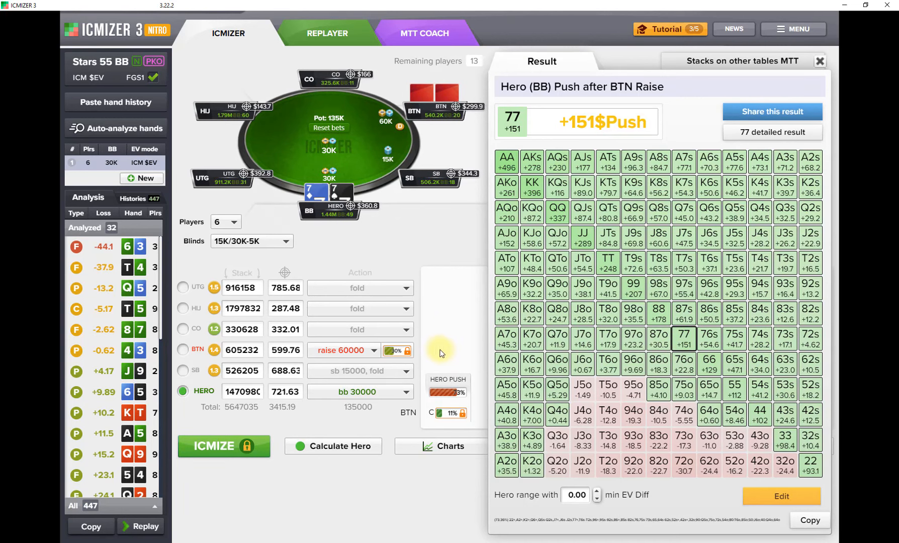
left_click(391, 352)
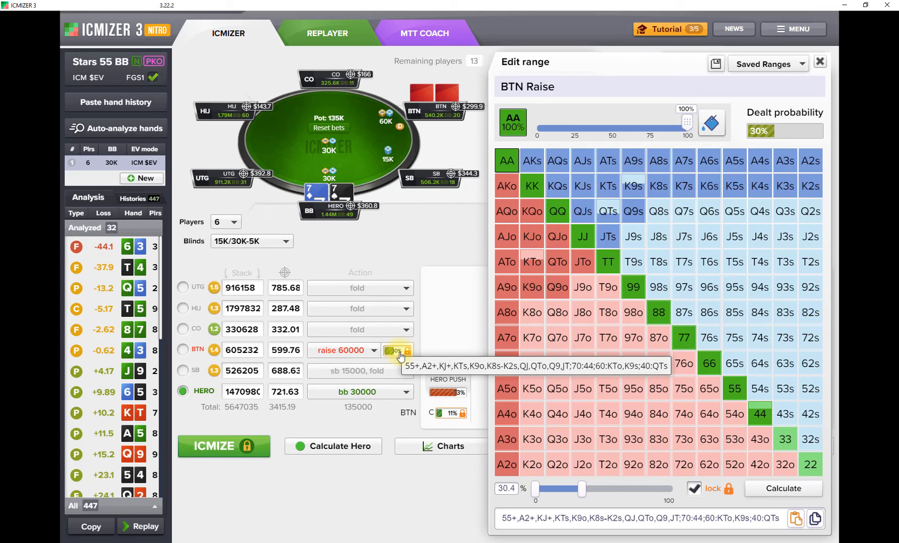
left_click(531, 260)
left_click(532, 261)
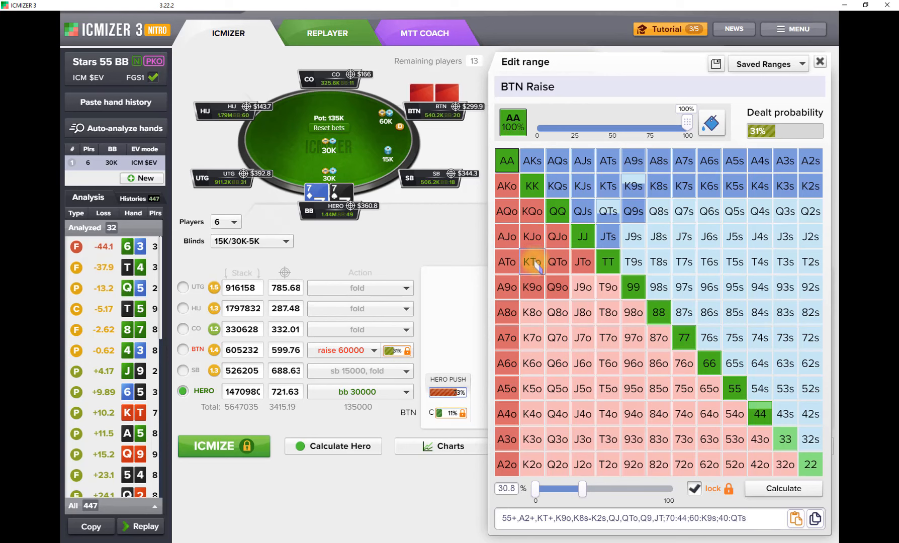
scroll(535, 261, "down", 4)
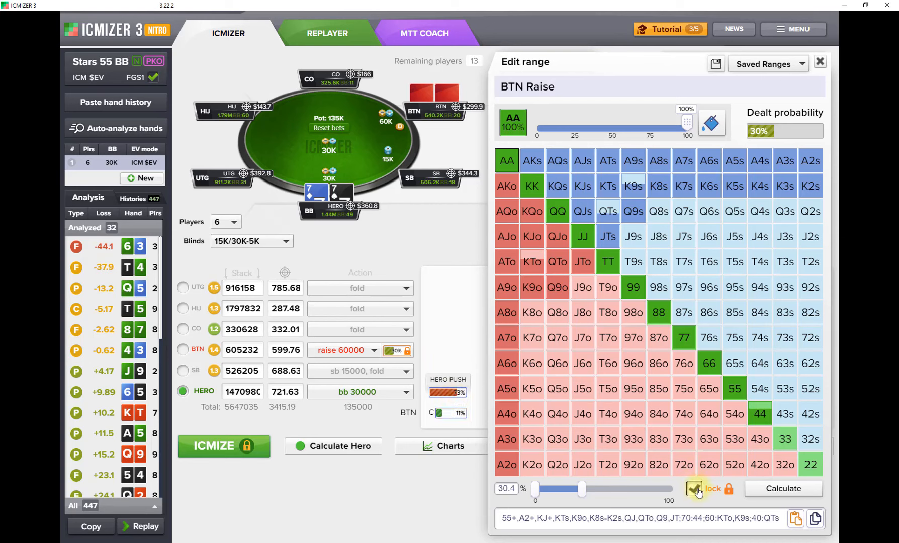
Try adding A6s and various weights of 44 to the button's calling range against the push, and remove both again
left_click(453, 416)
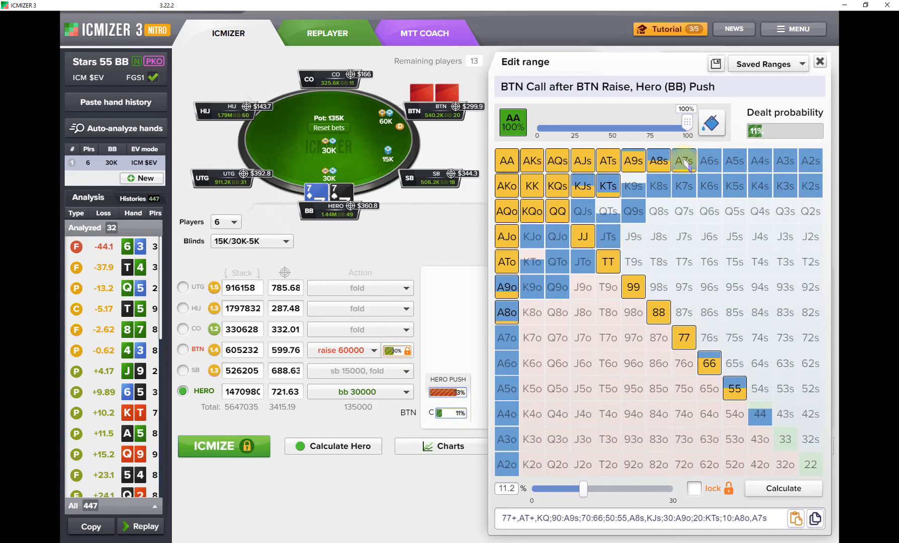
left_click(702, 165)
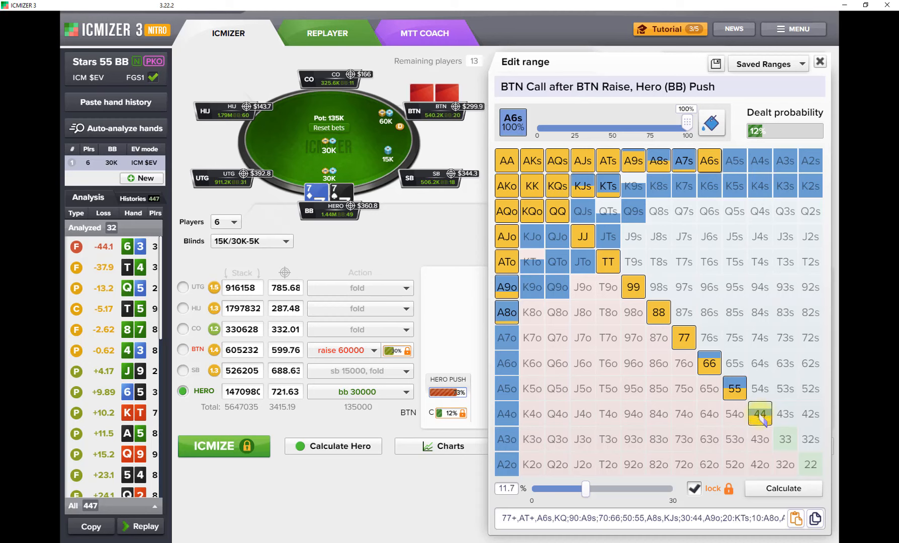
left_click(760, 416)
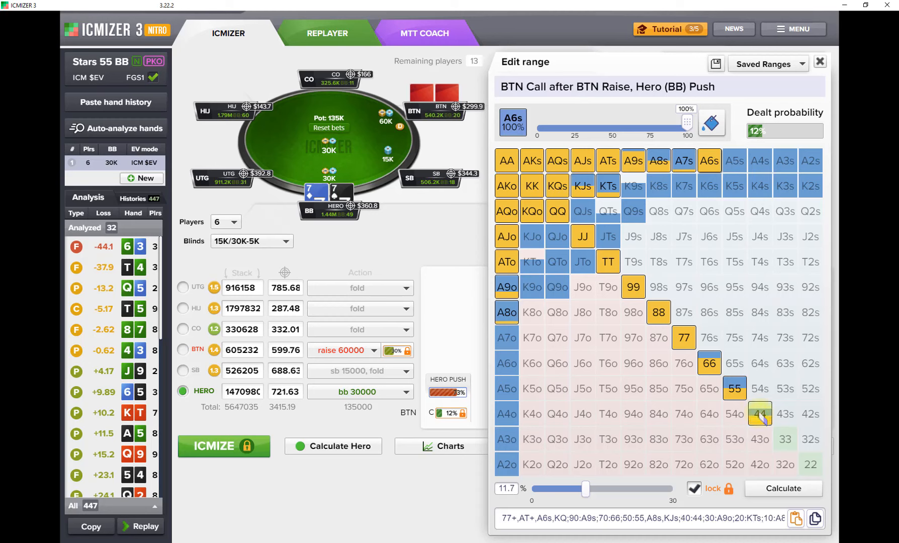
scroll(761, 414, "down", 3)
scroll(760, 414, "up", 2)
scroll(761, 414, "down", 1)
scroll(761, 414, "up", 2)
scroll(759, 407, "down", 1)
scroll(760, 414, "down", 4)
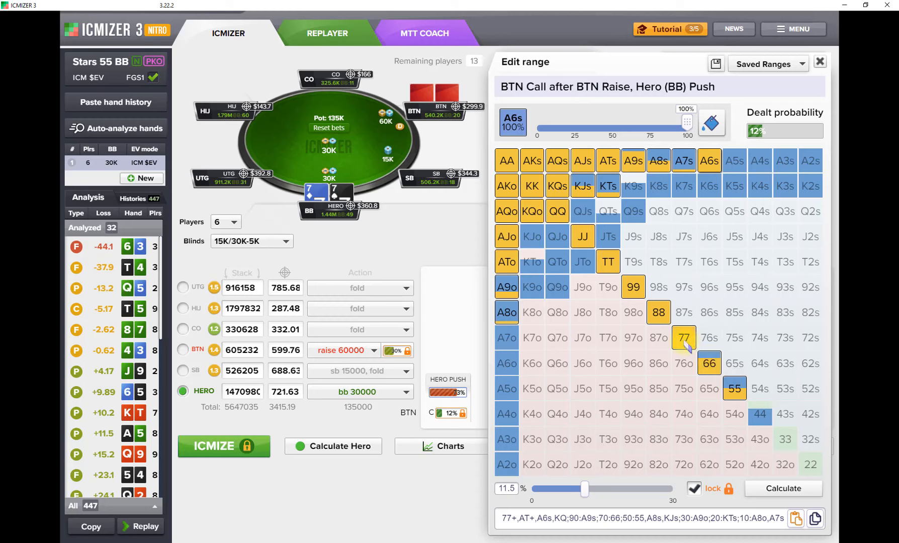
left_click(710, 162)
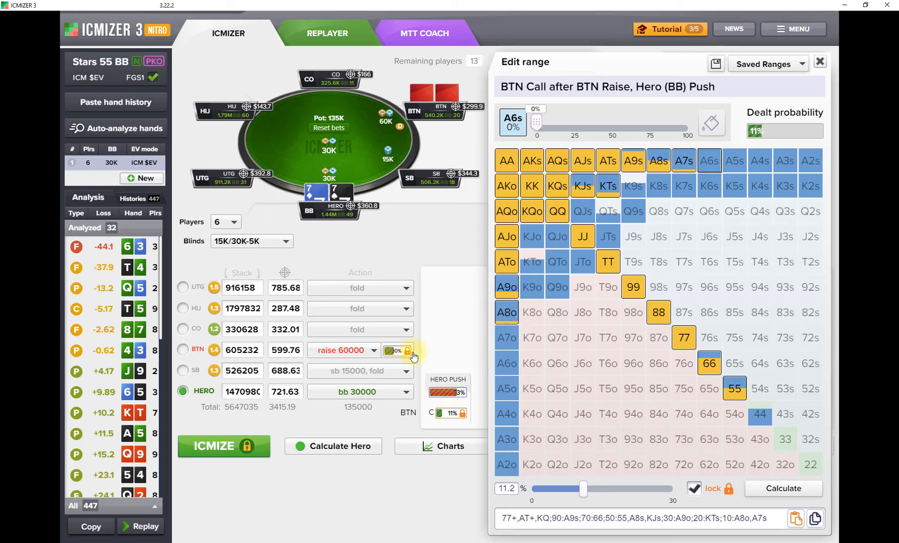
Check the hero's pushing range, recalculate the hand with the button's ranges locked, and display the push result for AA
mouse_move(399, 356)
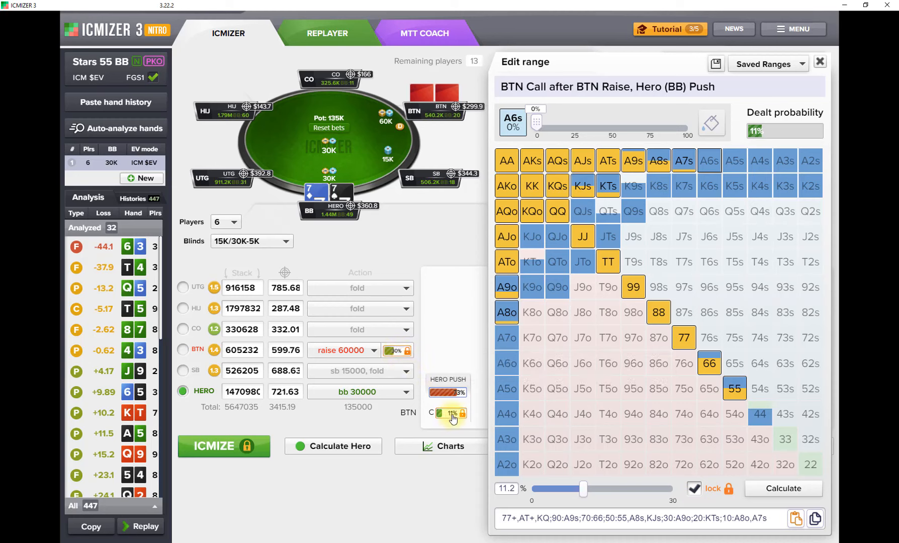
mouse_move(454, 416)
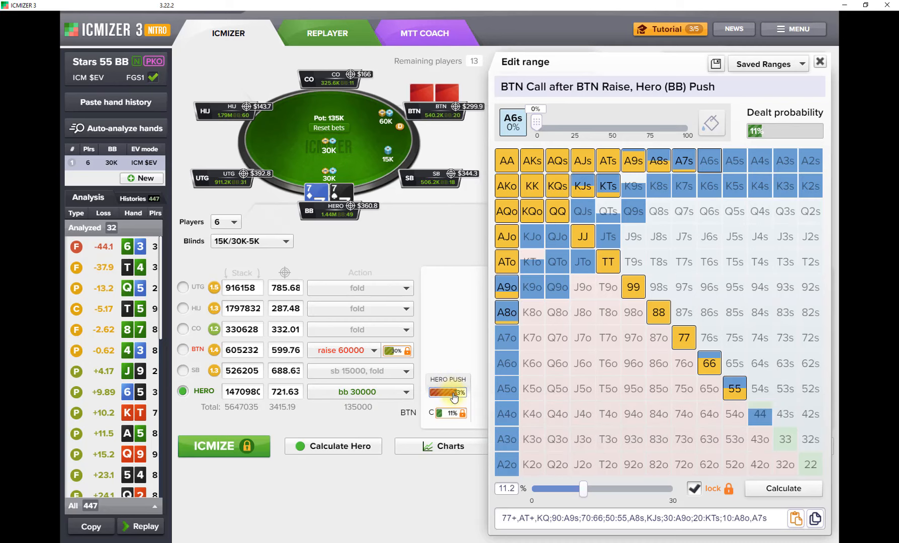
mouse_move(455, 398)
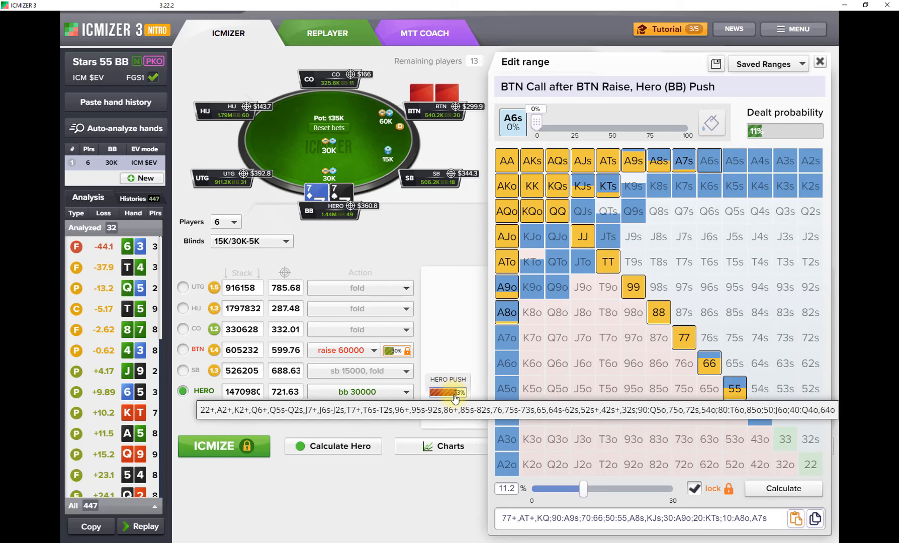
left_click(224, 447)
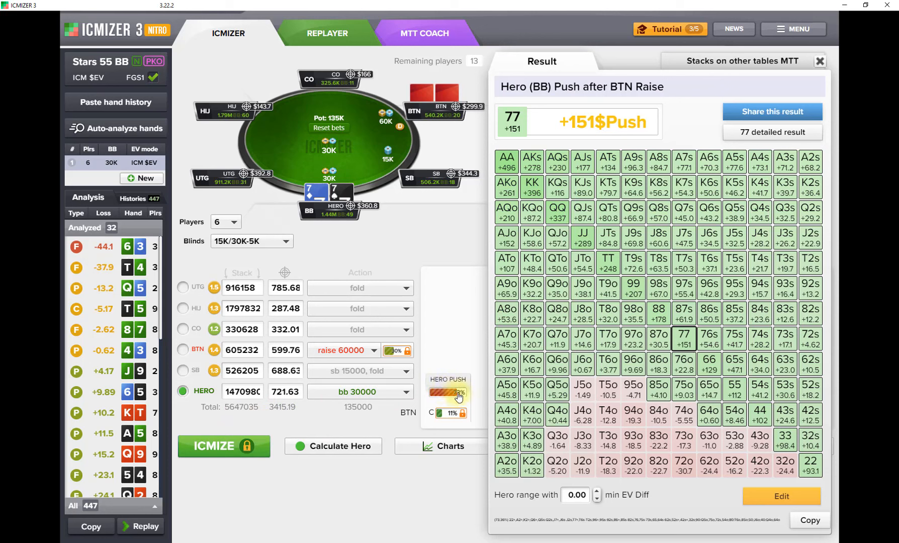
mouse_move(458, 396)
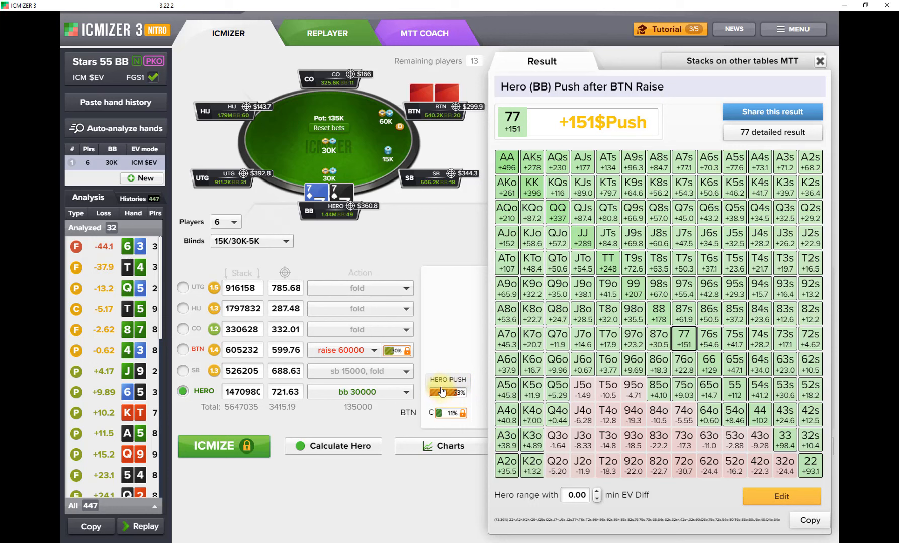
left_click(508, 170)
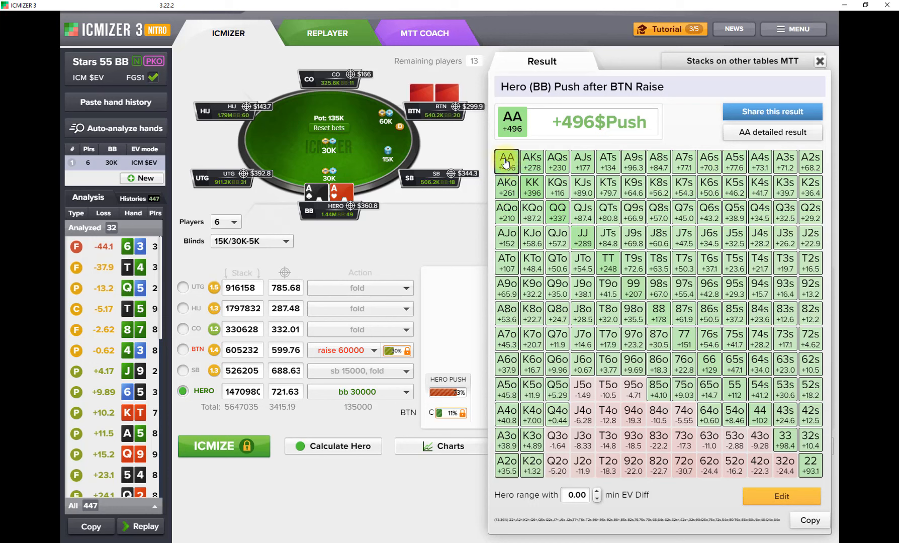
Limit the hero's pushing range to a minimum EV difference of 50 and display the push results for A8o and A2s
left_click(569, 495)
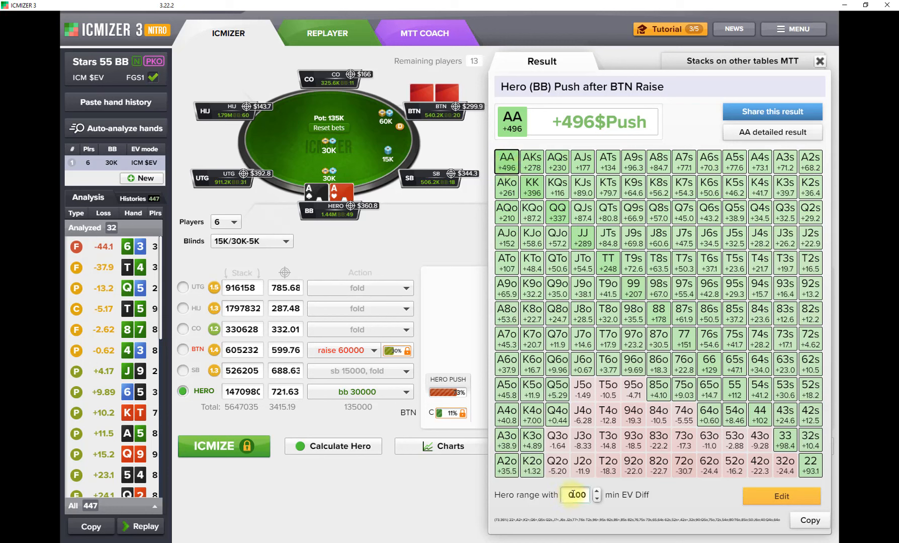
left_click_drag(569, 494, 572, 494)
type("50")
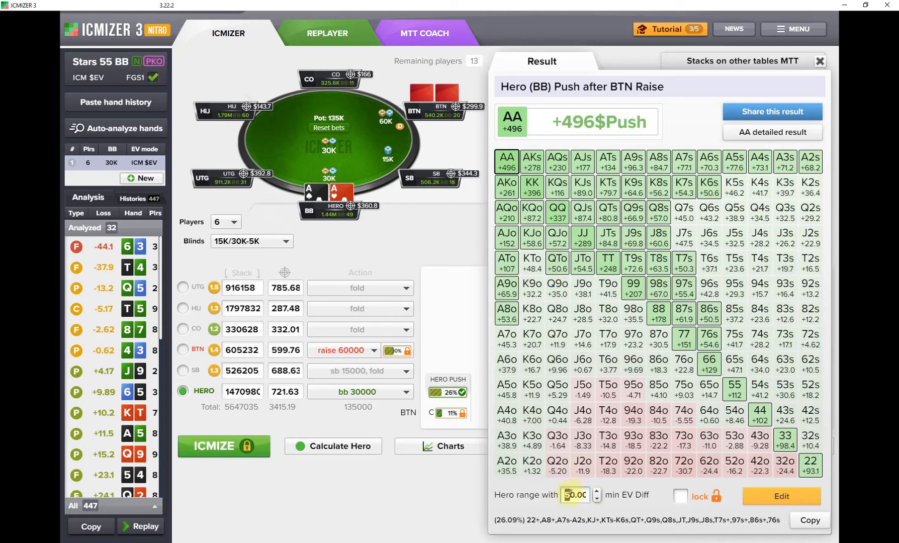
double_click(570, 494)
double_click(573, 493)
left_click(507, 311)
left_click(811, 161)
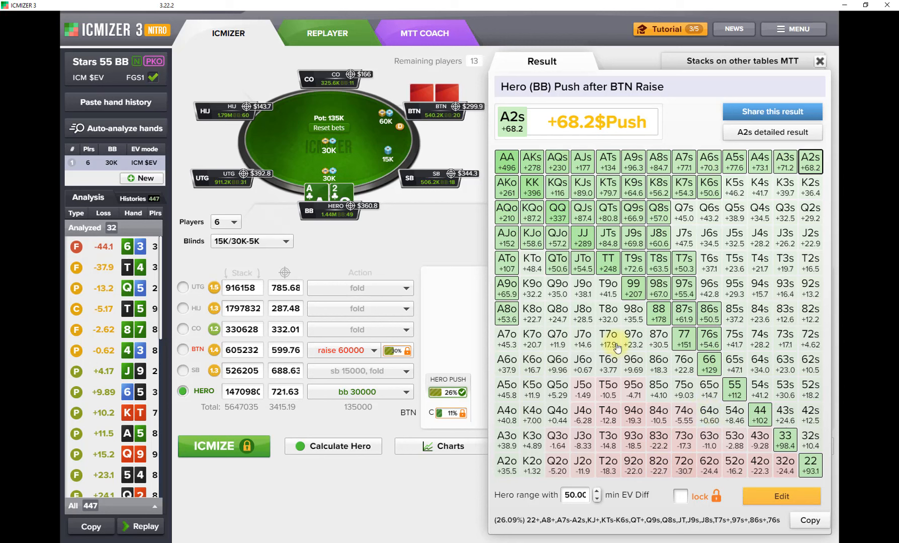
Lower the minimum EV difference of the hero's pushing range to 30, to 10, and finally to 0
left_click(565, 497)
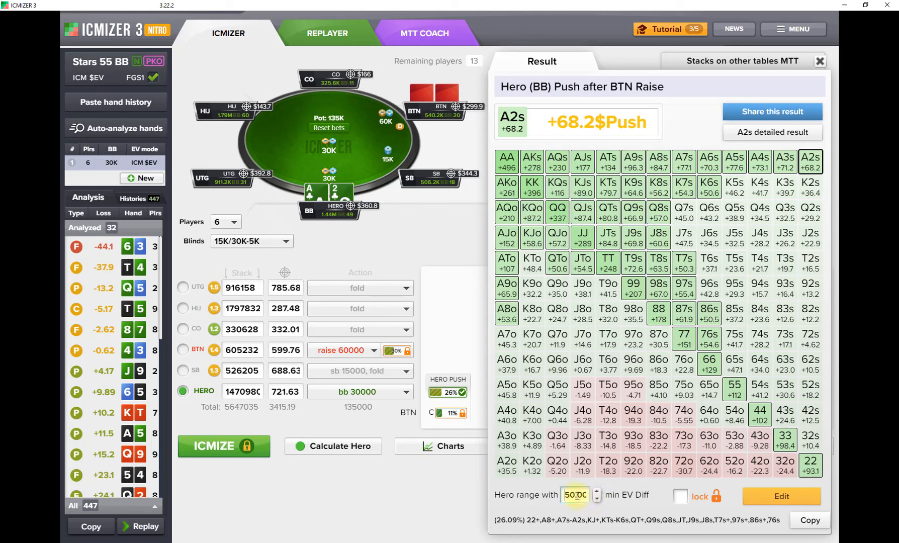
left_click_drag(567, 495, 569, 495)
type("3")
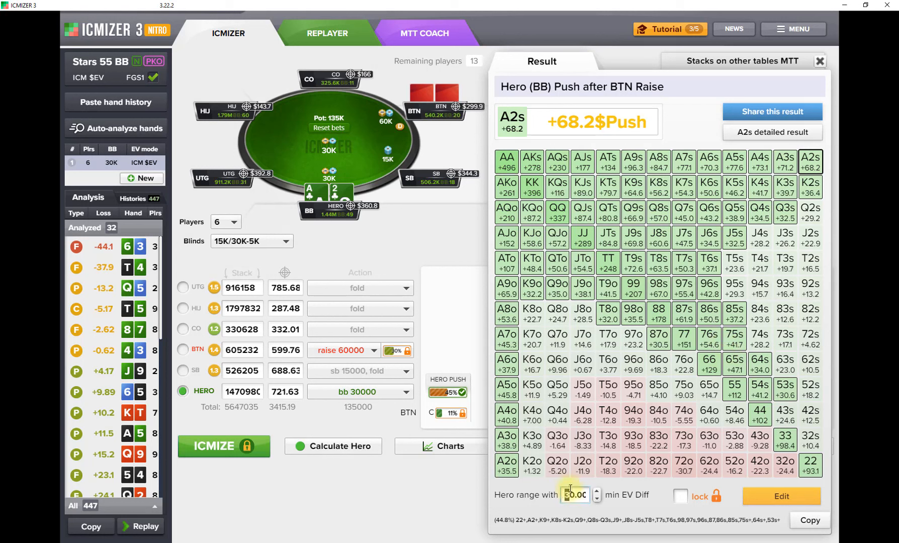
type("1")
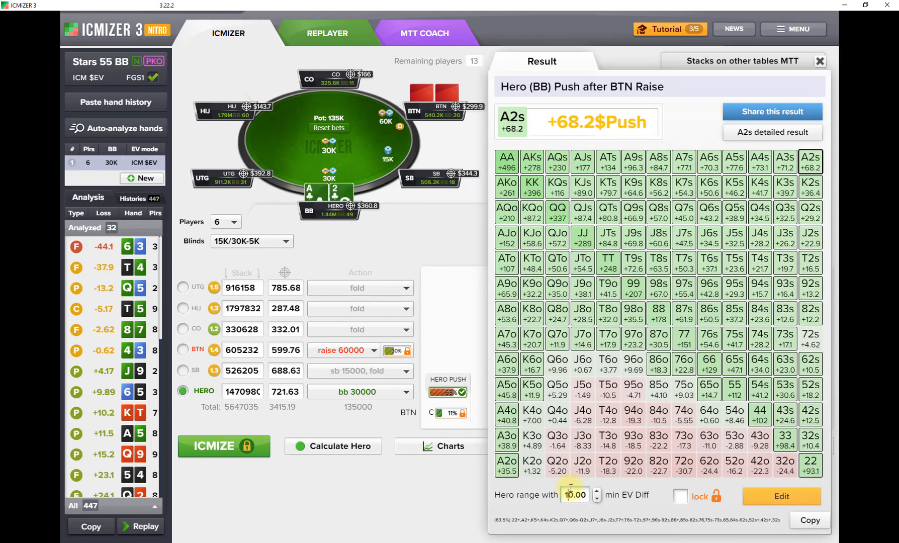
type("0")
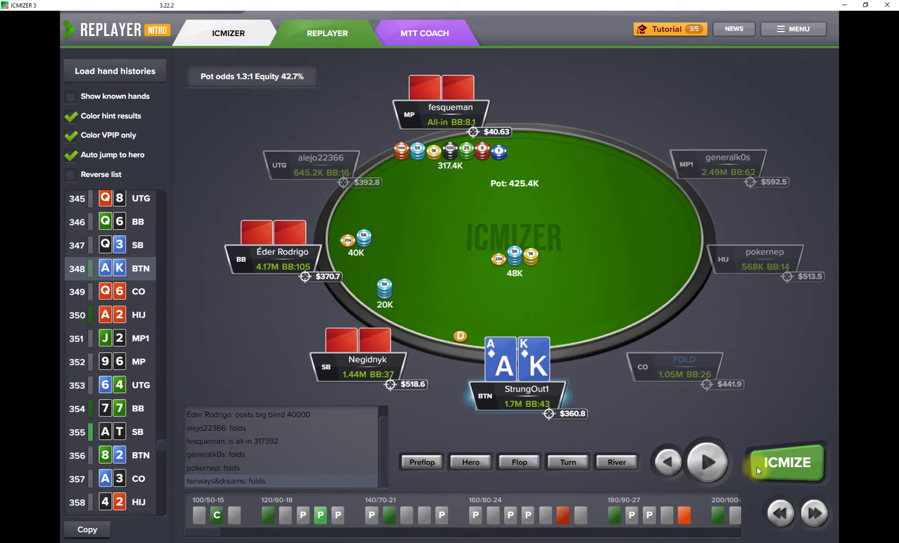
Send the suited AK button hand facing the MP all-in from the replayer to the calculator
left_click(792, 472)
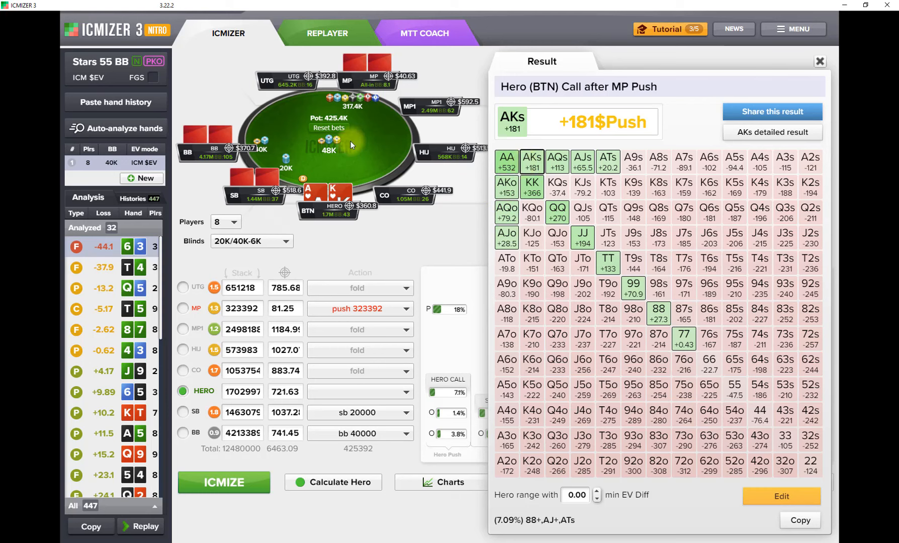
Select 77 in the hero's call result, review its detailed EV breakdown, and close the breakdown
left_click(328, 214)
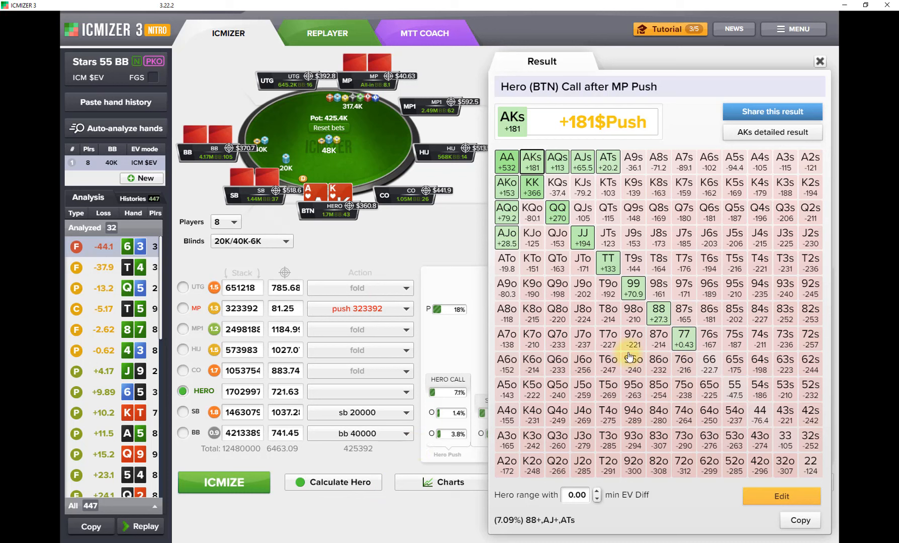
left_click(683, 343)
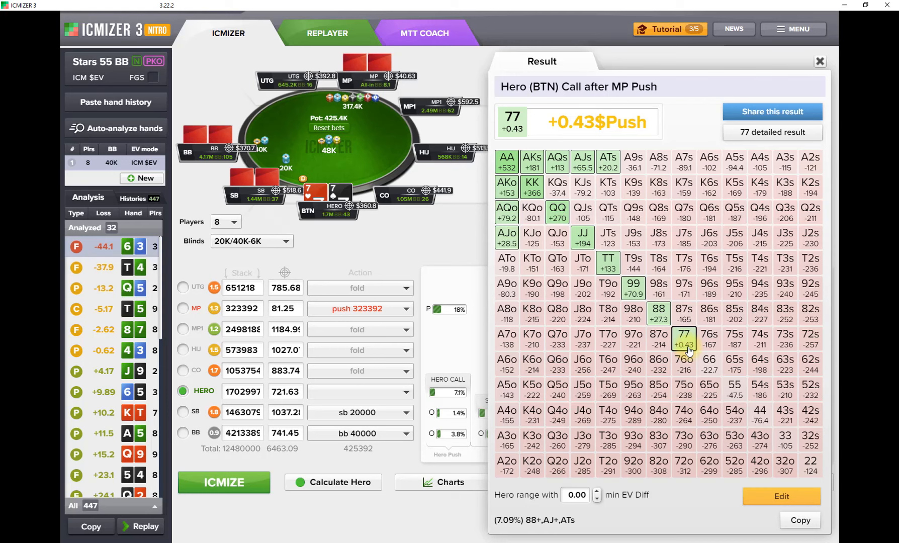
left_click(805, 131)
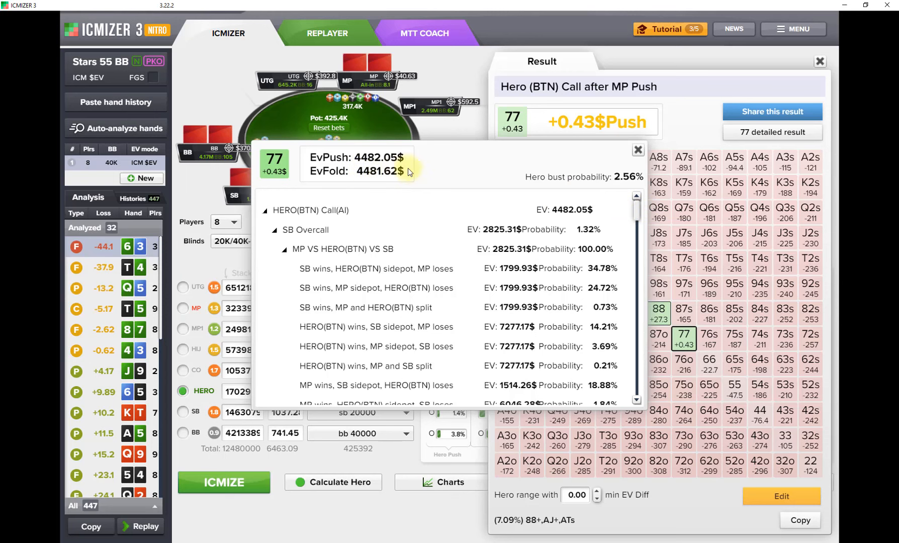
left_click(638, 150)
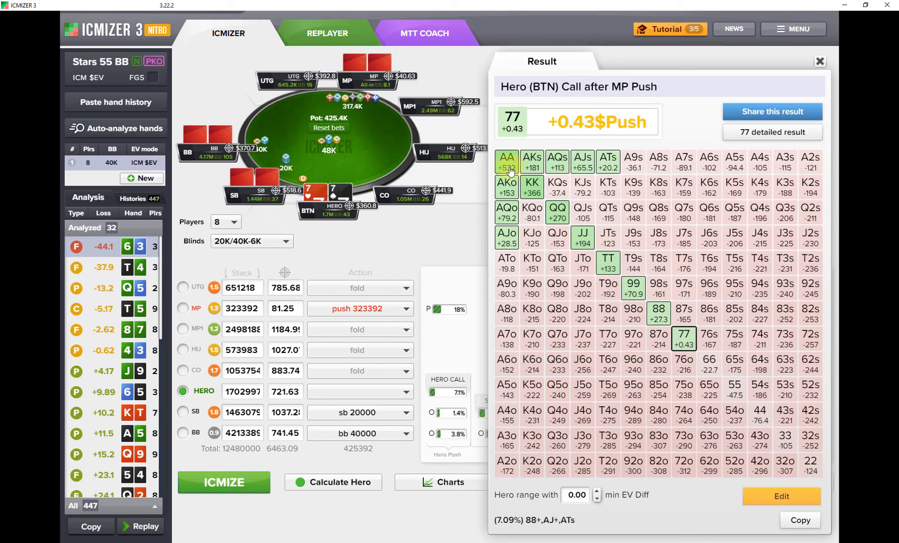
Compare the hero's call results for AA and 77, and check the hands in the hero's calling range
left_click(511, 171)
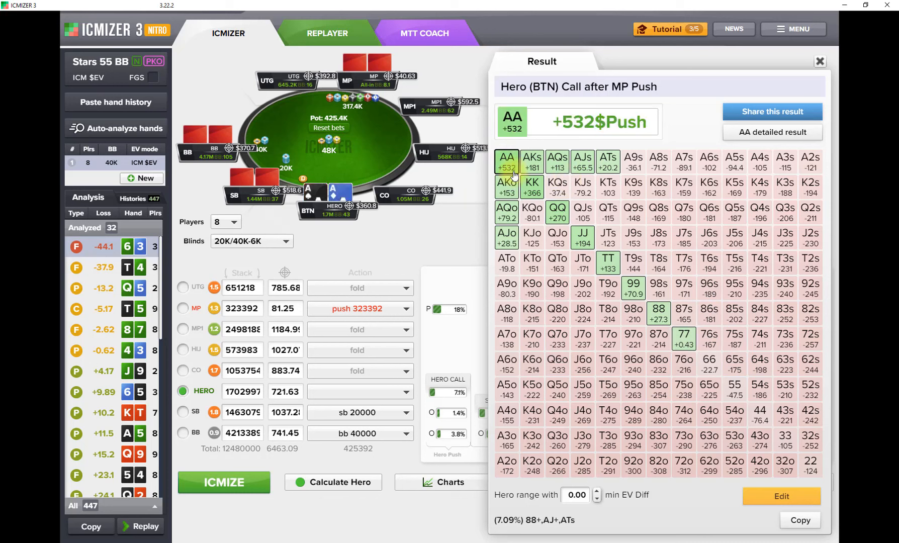
left_click(685, 345)
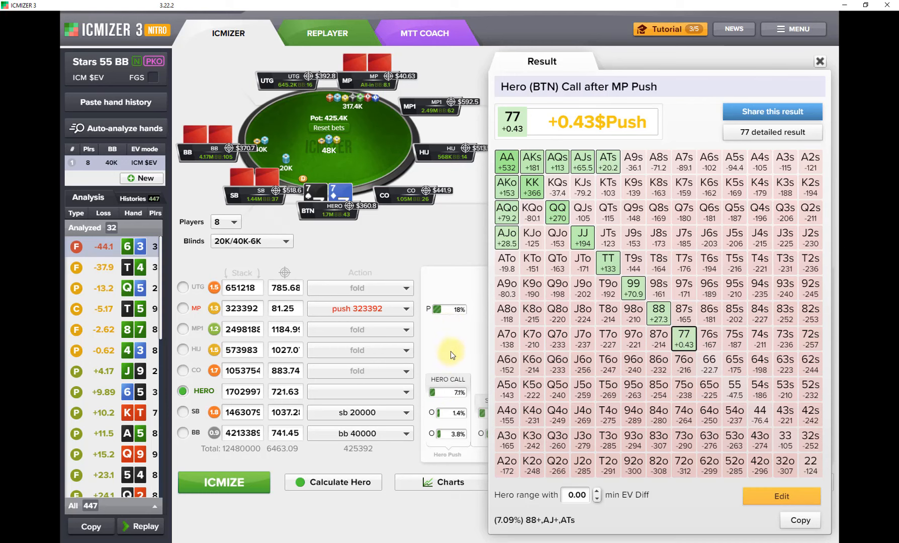
mouse_move(445, 399)
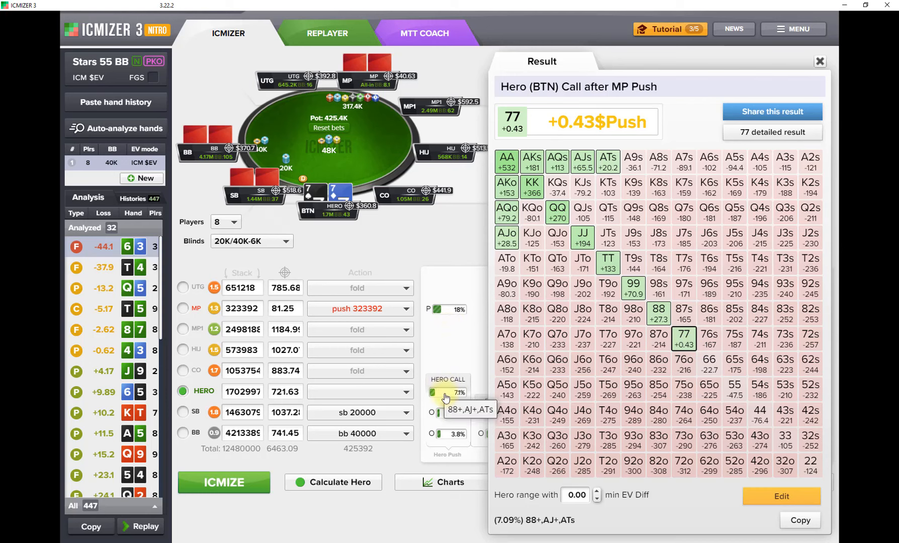
Widen MP's pushing range to 70.4% and recalculate the hand with that range locked
left_click(449, 316)
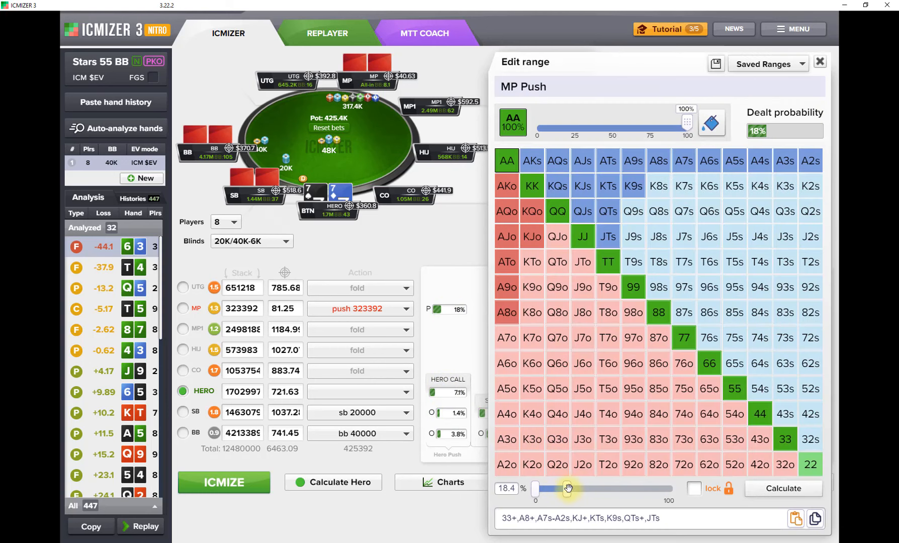
left_click_drag(566, 489, 632, 489)
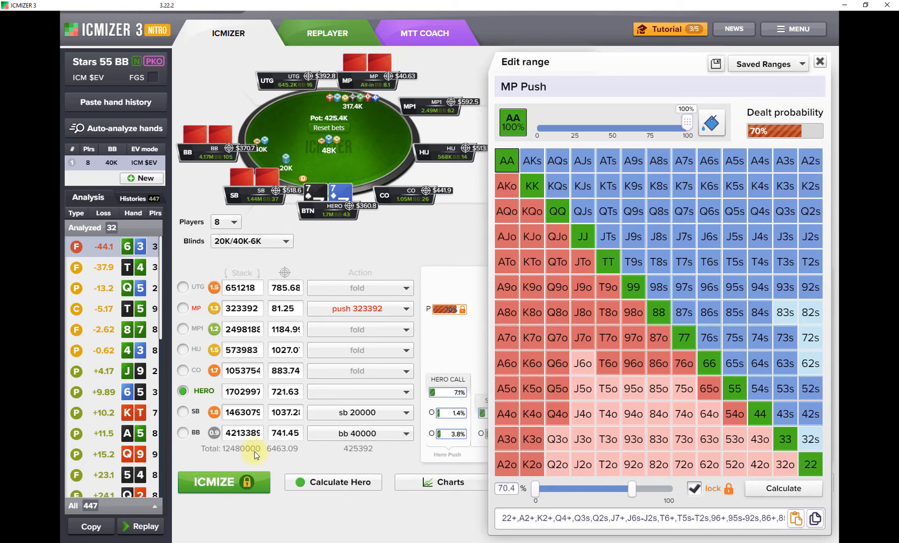
left_click(244, 483)
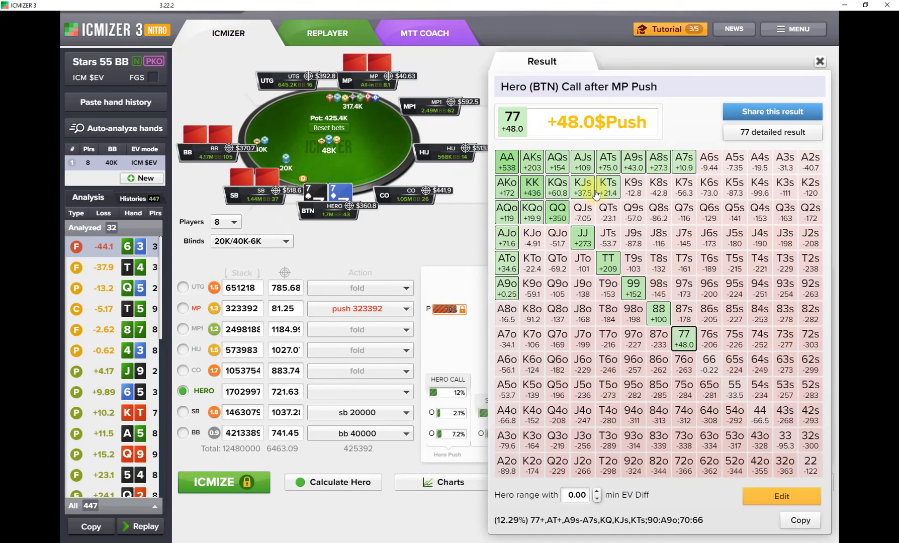
Narrow MP's pushing range to KK+, recalculate the hand with it locked, and display the hero's call result for AA
left_click(449, 309)
left_click_drag(631, 488, 357, 458)
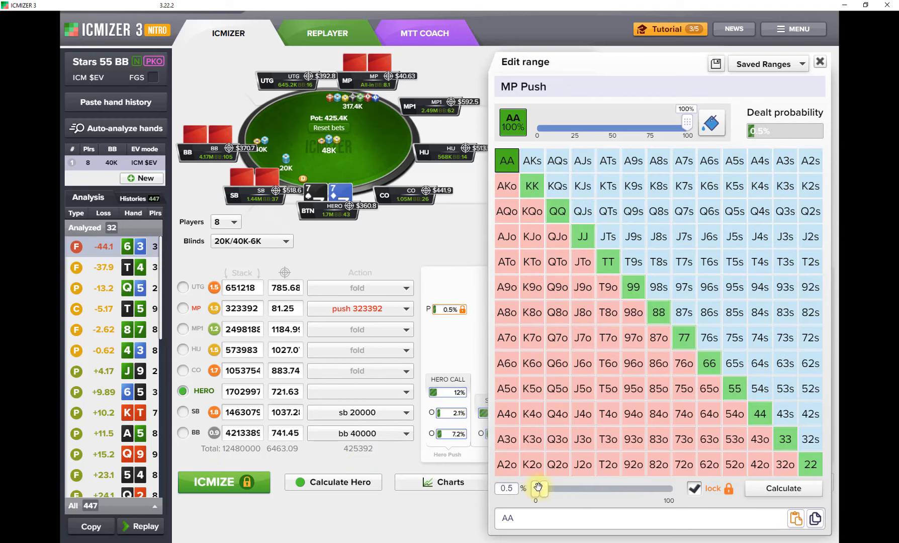
left_click(528, 195)
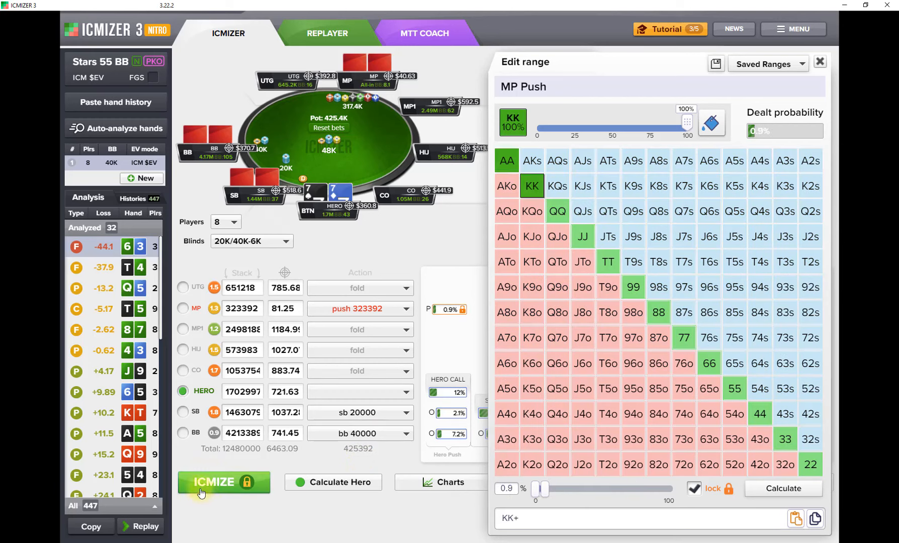
left_click(216, 487)
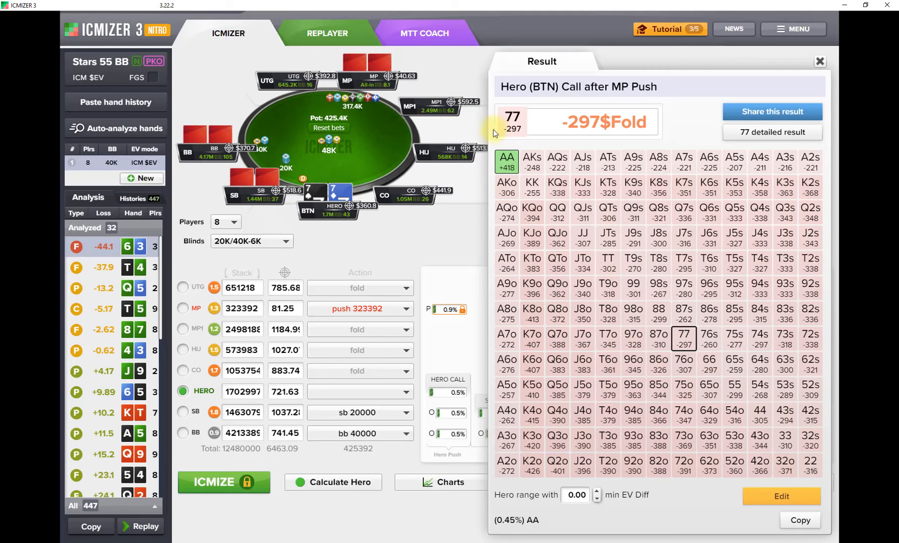
left_click(505, 168)
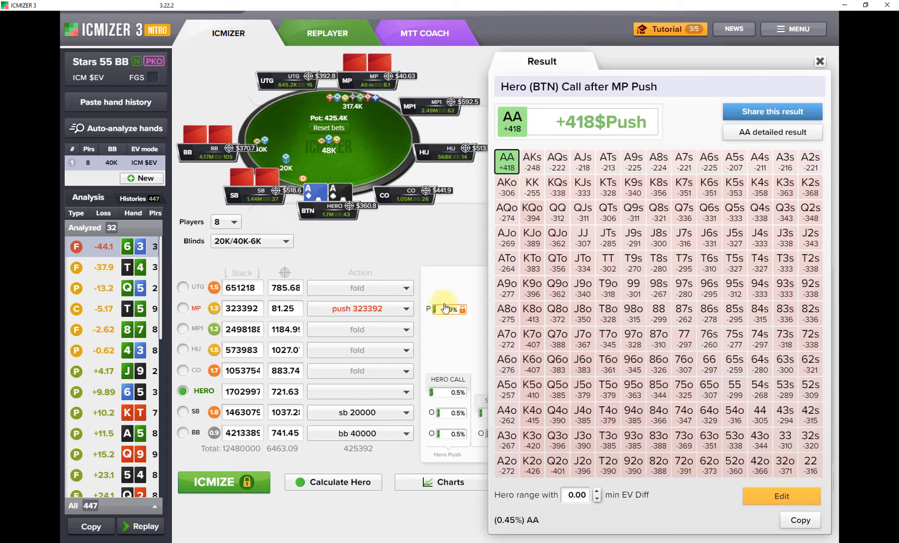
mouse_move(448, 314)
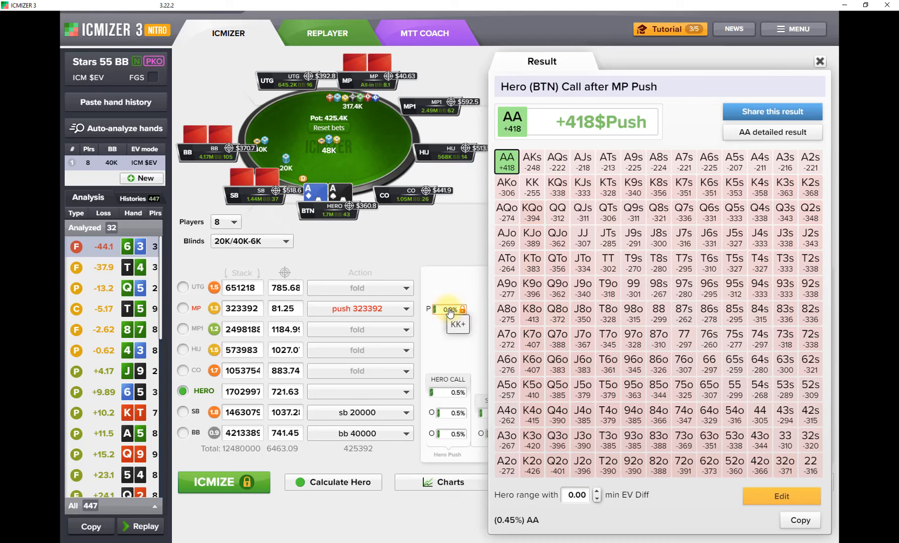
Find hand 378, the big blind 66 facing an all-in and a call, in the replayer and send it to the calculator
left_click(313, 33)
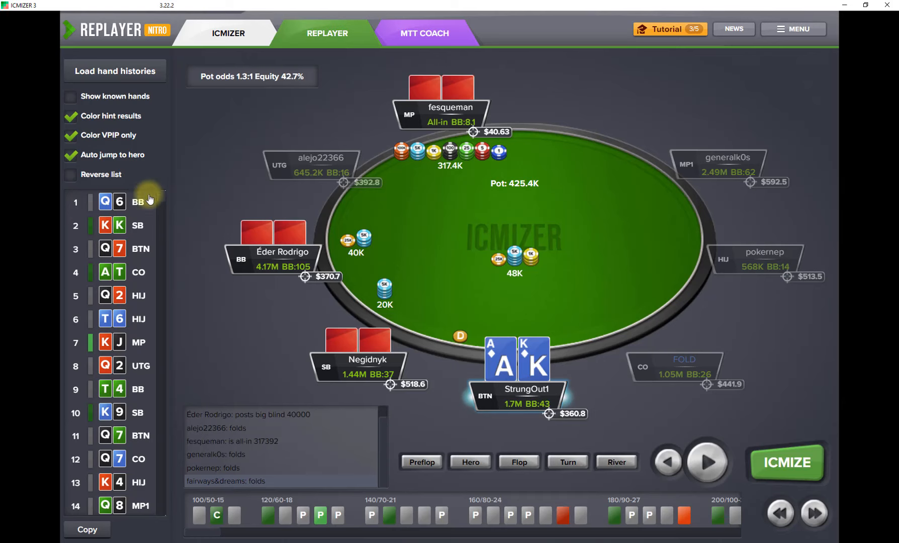
scroll(152, 433, "down", 5)
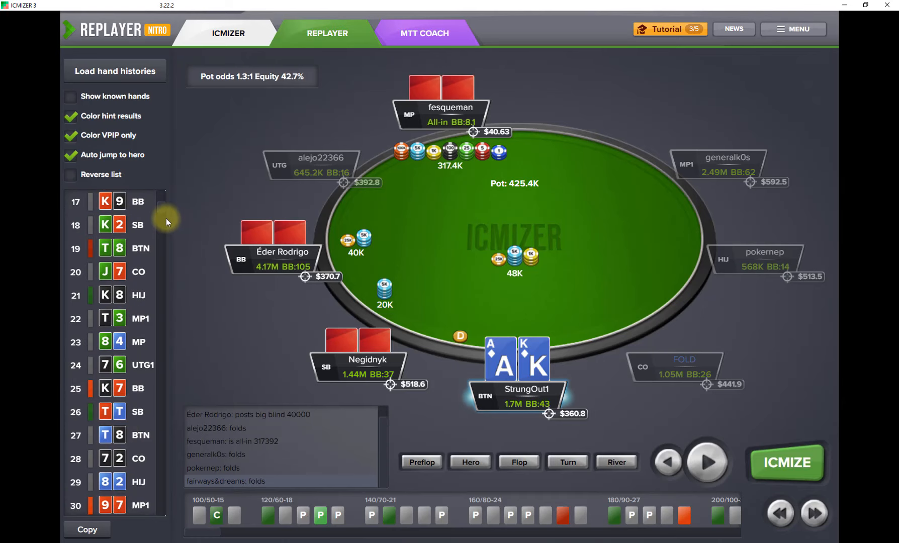
left_click_drag(161, 207, 169, 468)
scroll(114, 455, "down", 5)
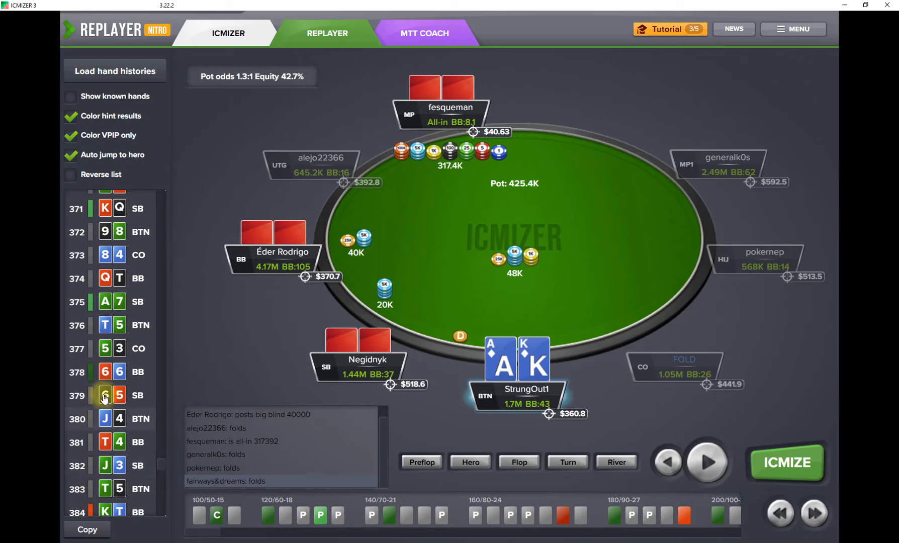
left_click(105, 371)
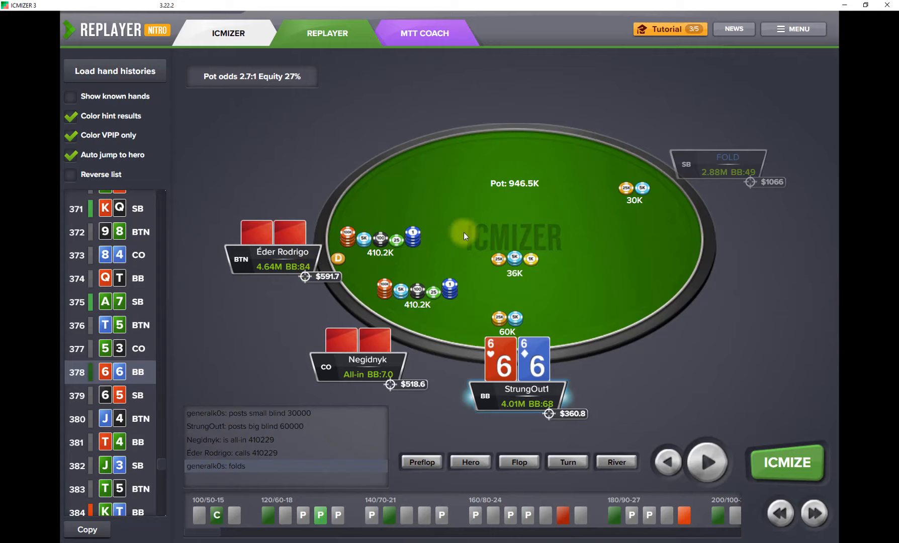
left_click(800, 468)
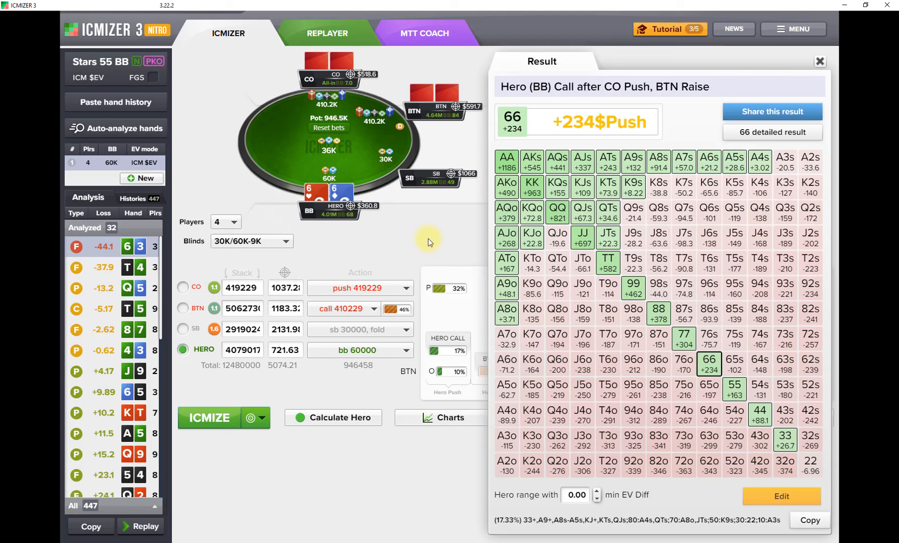
Display the hero's call results for 33, A4s and A8o, and close the result view
left_click(788, 450)
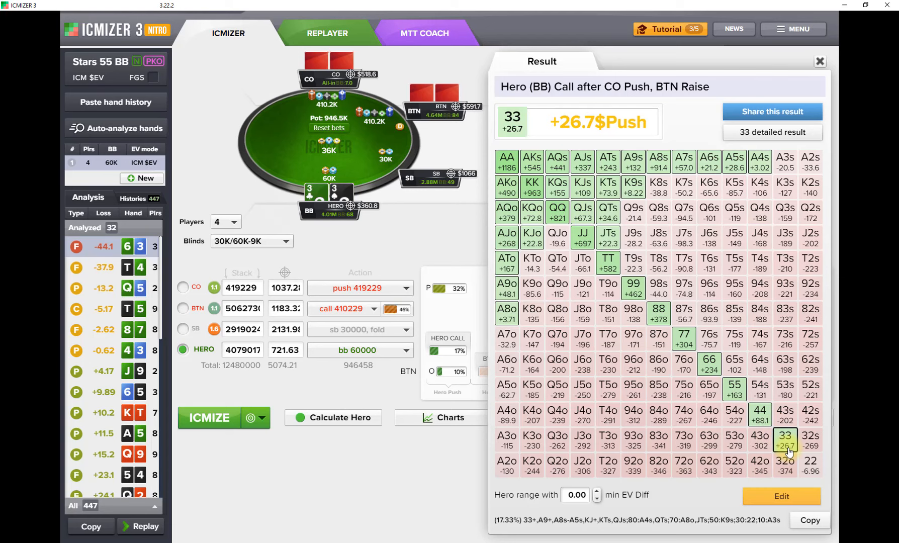
left_click(760, 162)
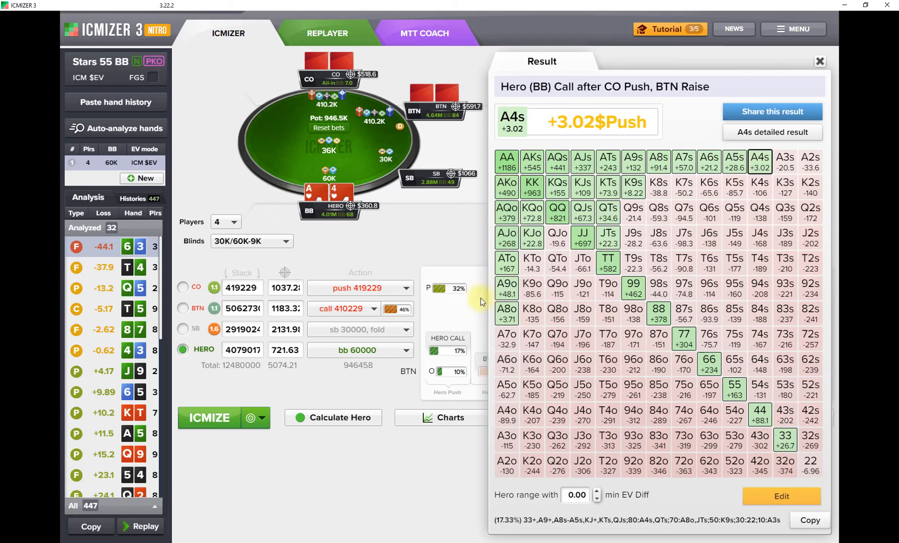
left_click(506, 313)
left_click(414, 243)
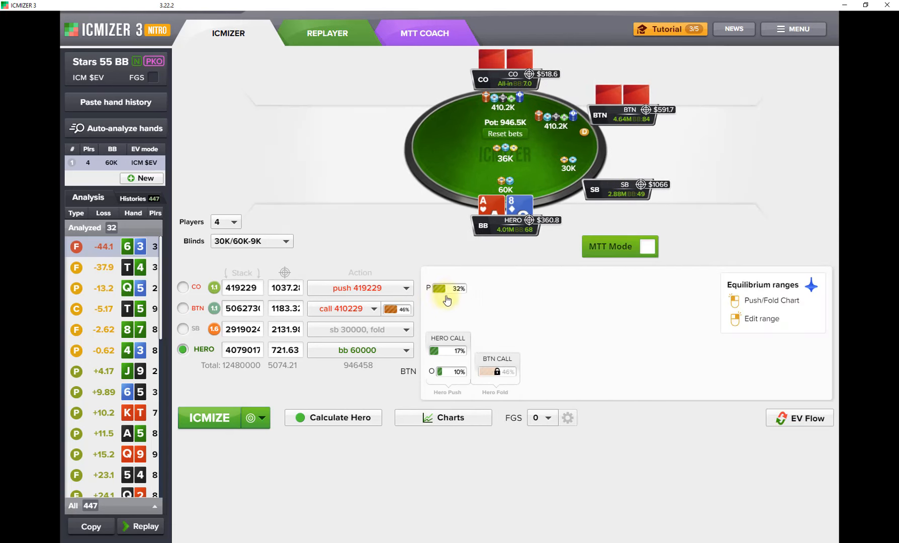
Review the CO's 32.2% pushing range and lock it
mouse_move(452, 296)
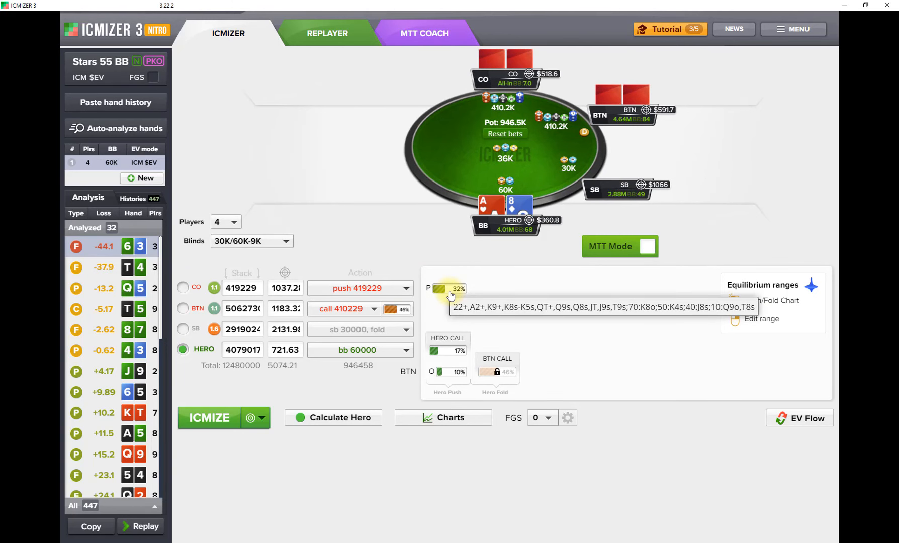
left_click(451, 296)
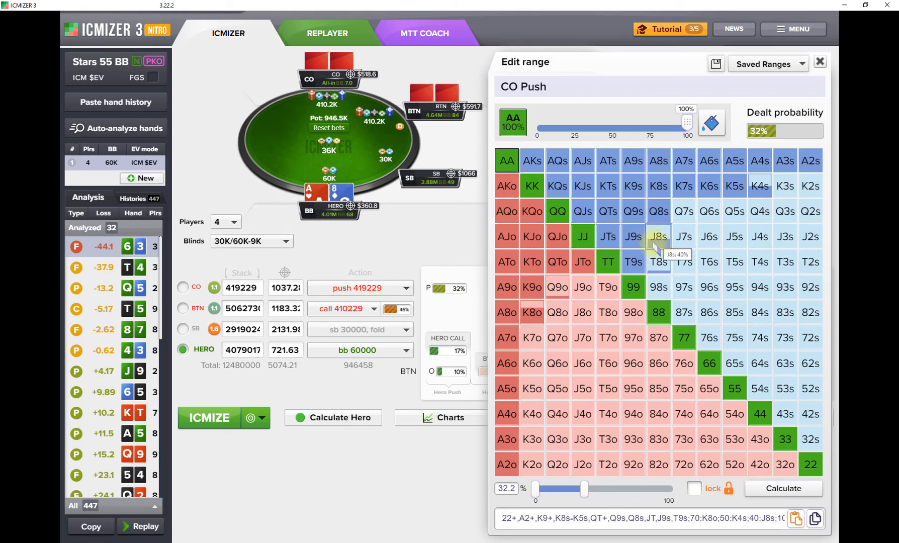
left_click(694, 488)
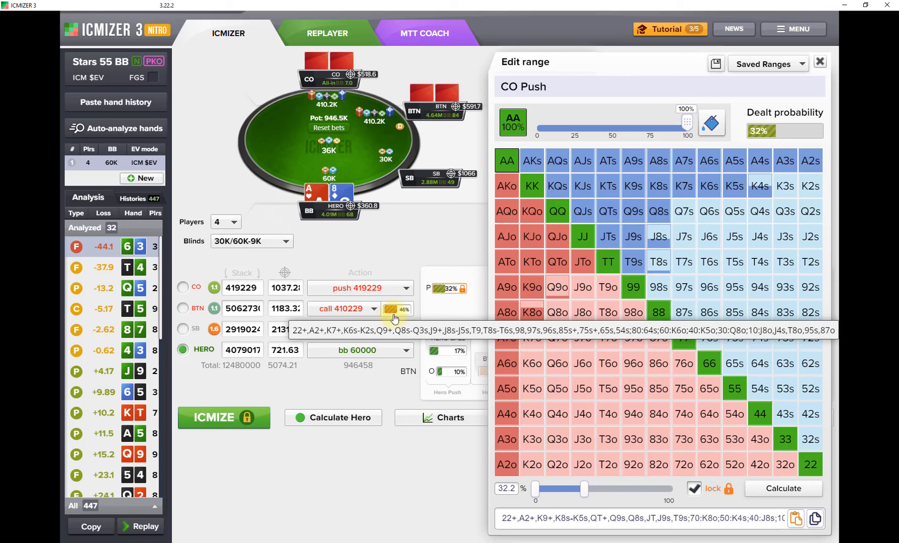
Remove the pairs AA through 88 from the button's range for calling the CO push
left_click(395, 310)
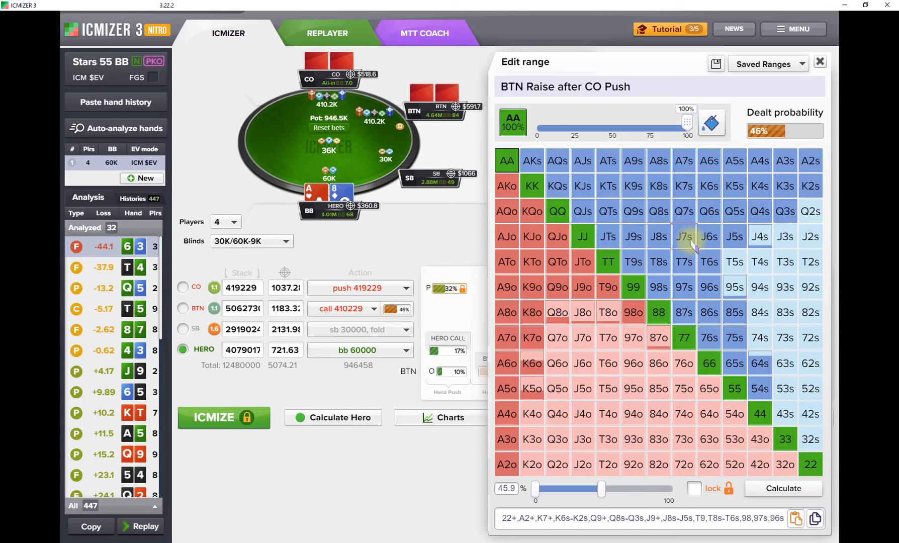
left_click(507, 161)
left_click(532, 189)
left_click(558, 215)
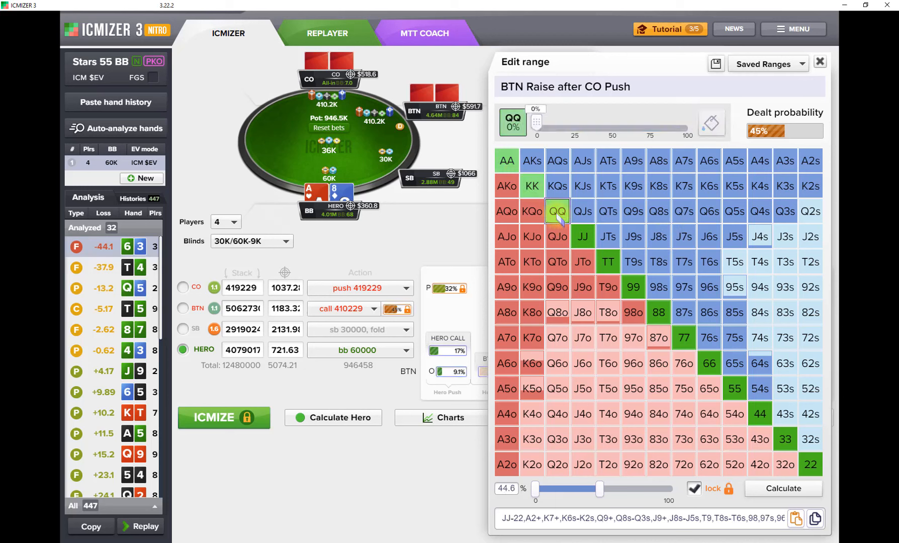
left_click(583, 236)
left_click(608, 262)
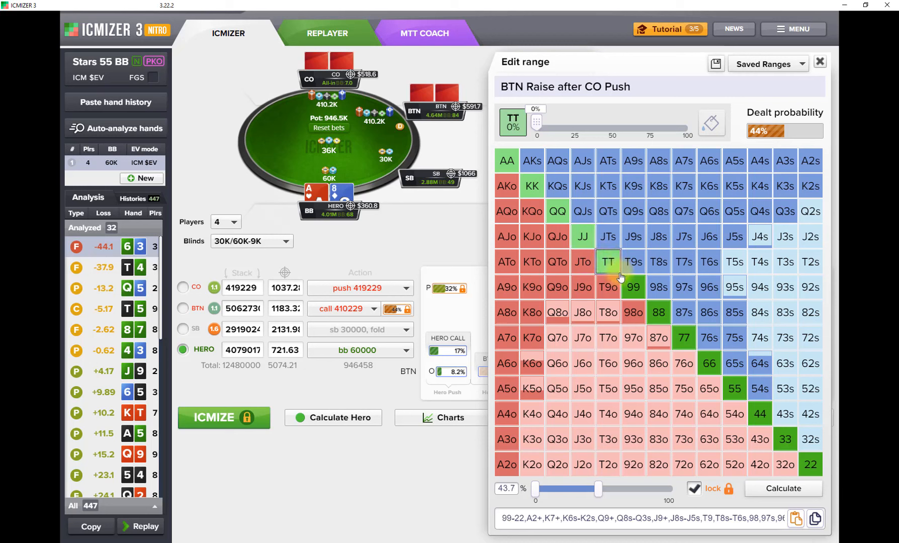
left_click(632, 287)
left_click(658, 312)
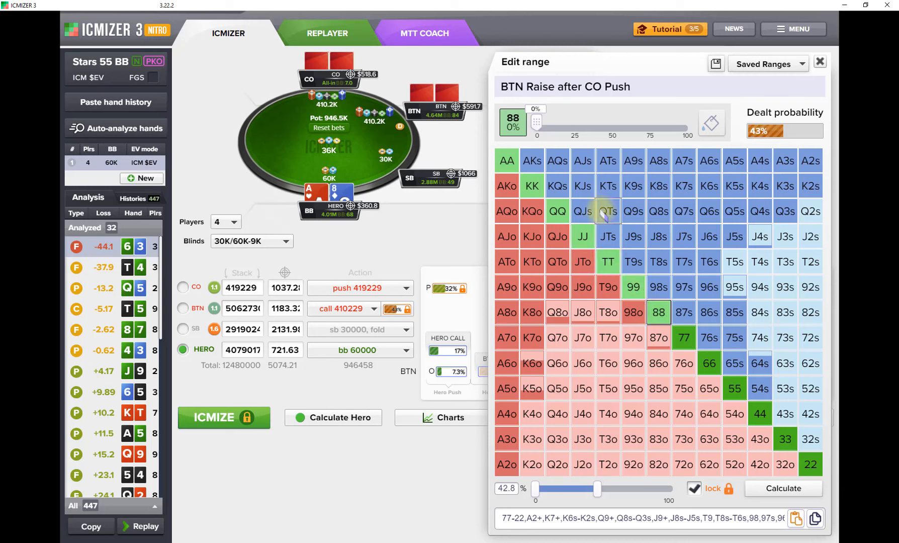
Remove AKs, AQs, AKo and AQo from the button's calling range against the CO push
left_click(532, 161)
left_click(559, 161)
left_click(507, 186)
left_click(507, 211)
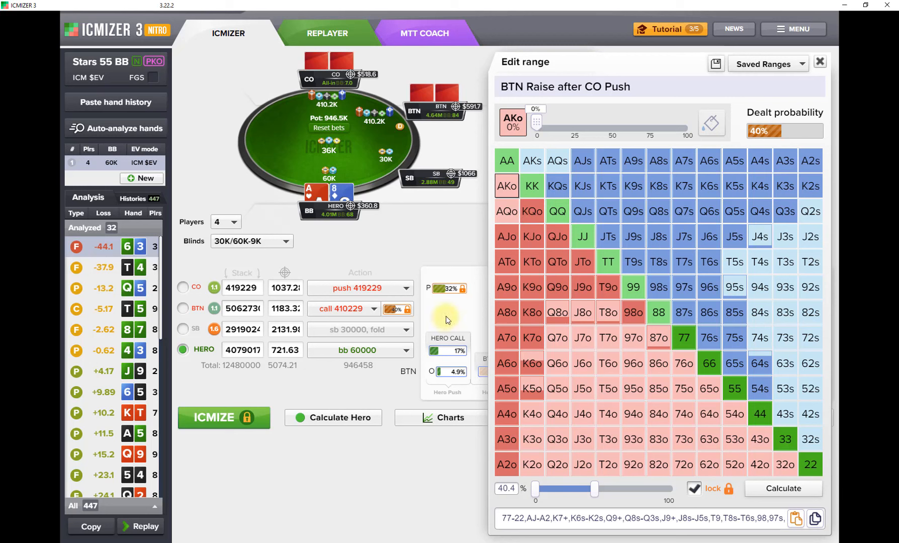
Remove KQs, AJo, ATo, ATs, A9s and A8s from the button's overcall range after the hero's call, leaving 77-44 and AJs
mouse_move(449, 376)
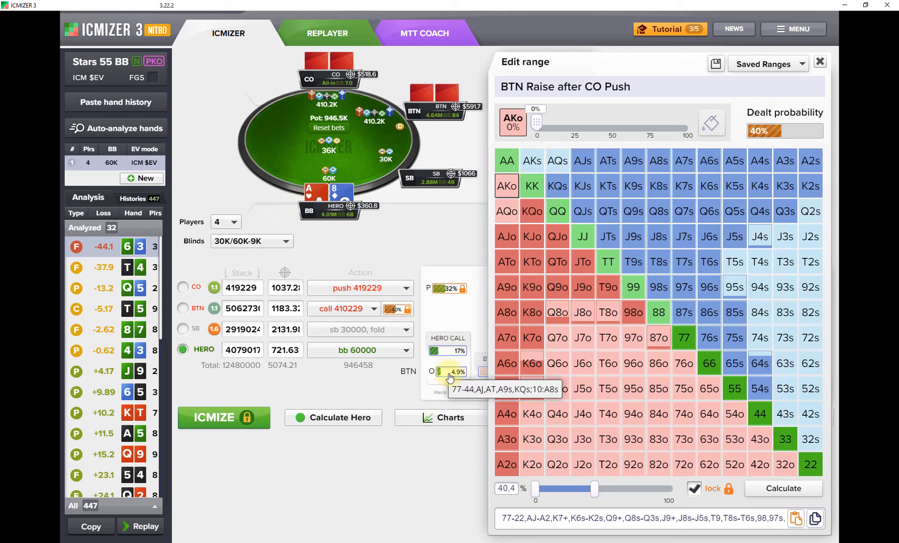
left_click(449, 376)
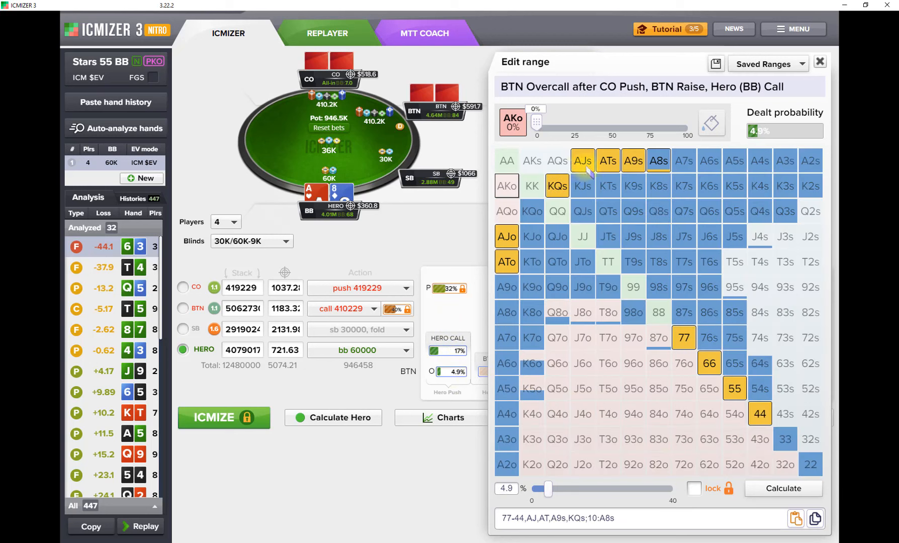
left_click(558, 187)
left_click(507, 236)
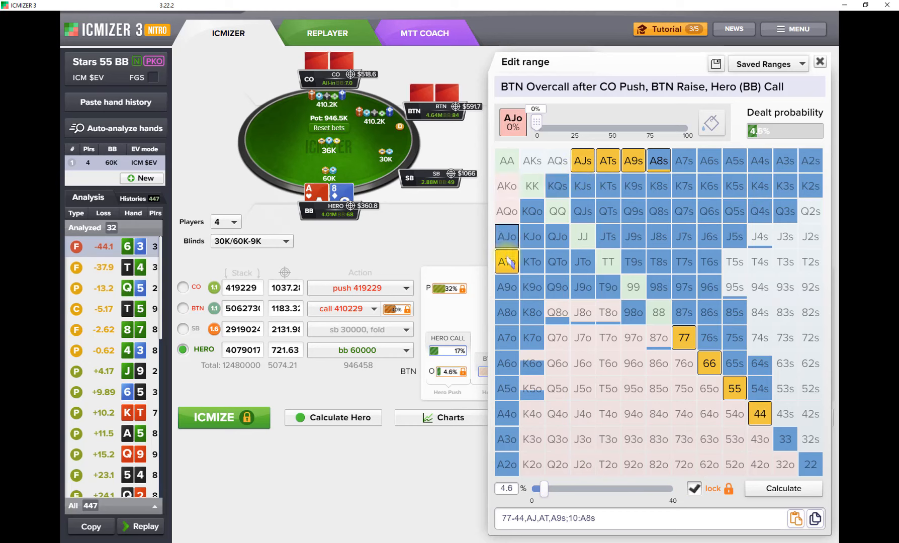
left_click(507, 262)
left_click(608, 161)
left_click(633, 161)
left_click(656, 164)
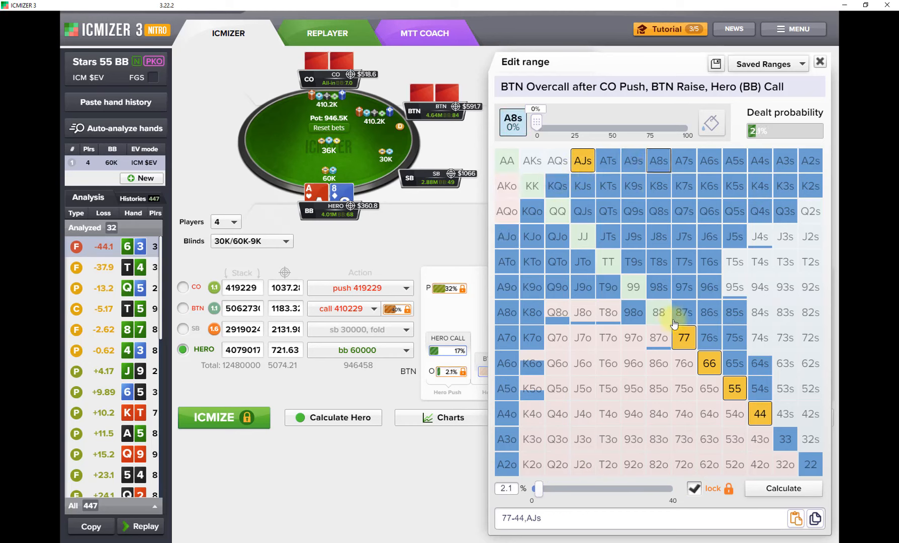
Remove 77, 66, 55 and 44 from the button's overcall range, leaving only AJs, and recalculate the hand
left_click(683, 338)
left_click(710, 363)
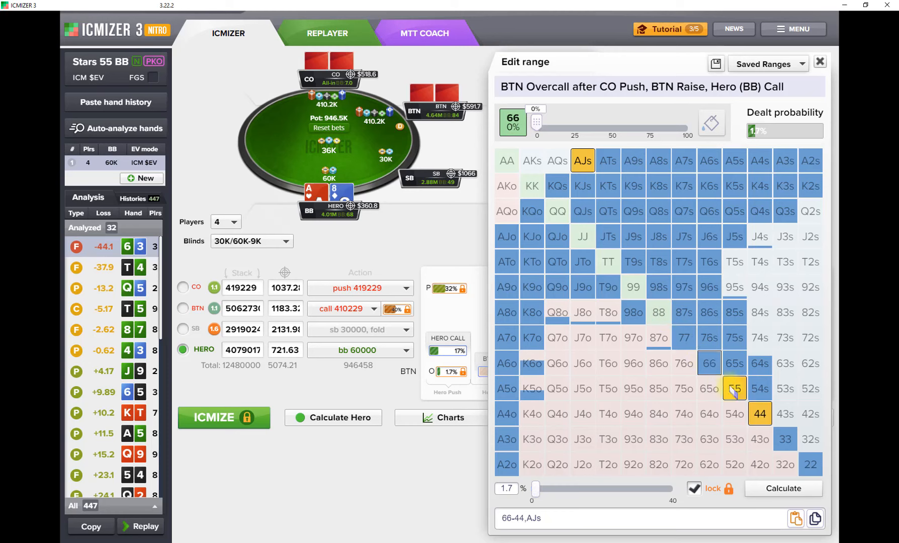
left_click(735, 388)
left_click(760, 413)
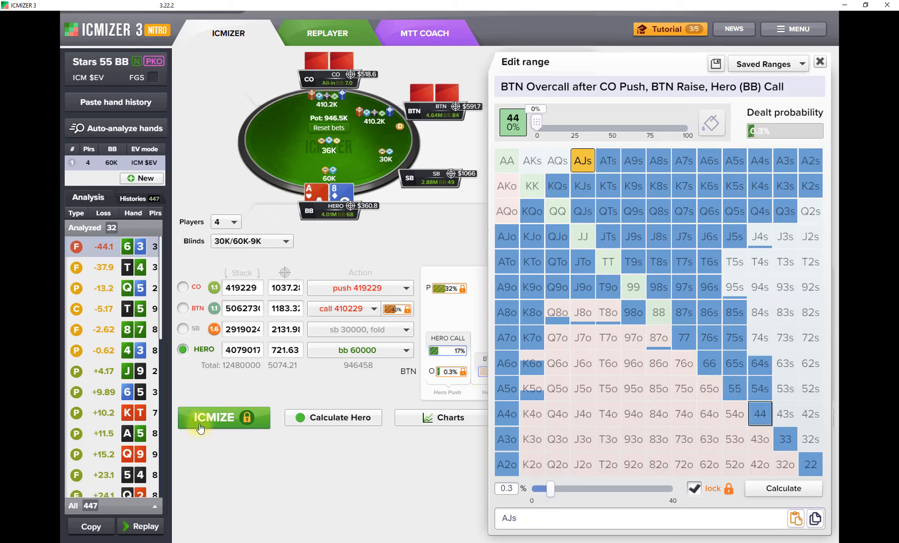
left_click(222, 418)
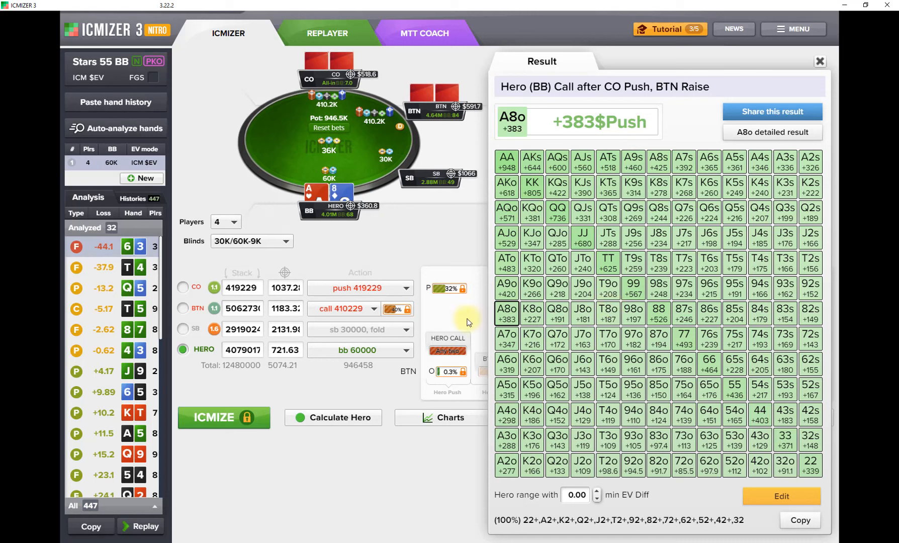
Inspect the hero's call results for 22 and 32o against the locked CO push and button overcall ranges
mouse_move(446, 355)
mouse_move(449, 375)
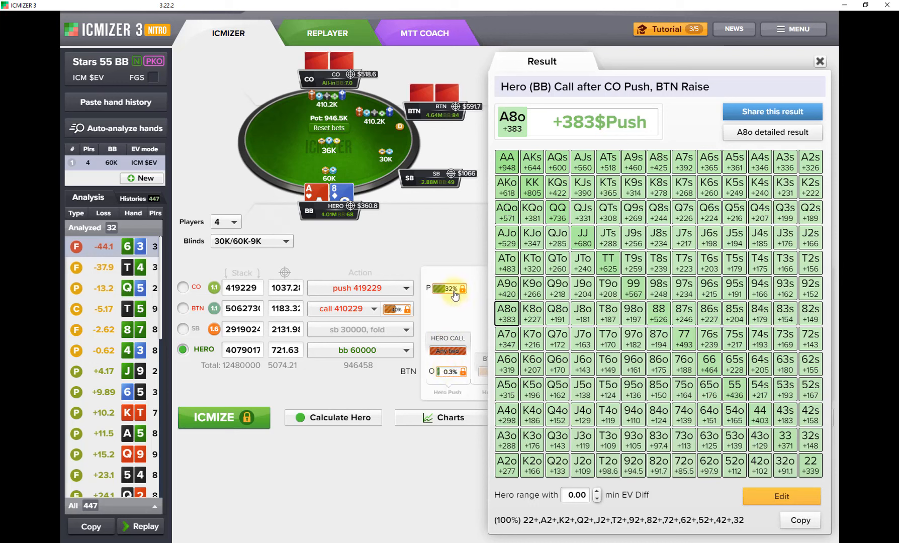
left_click(811, 471)
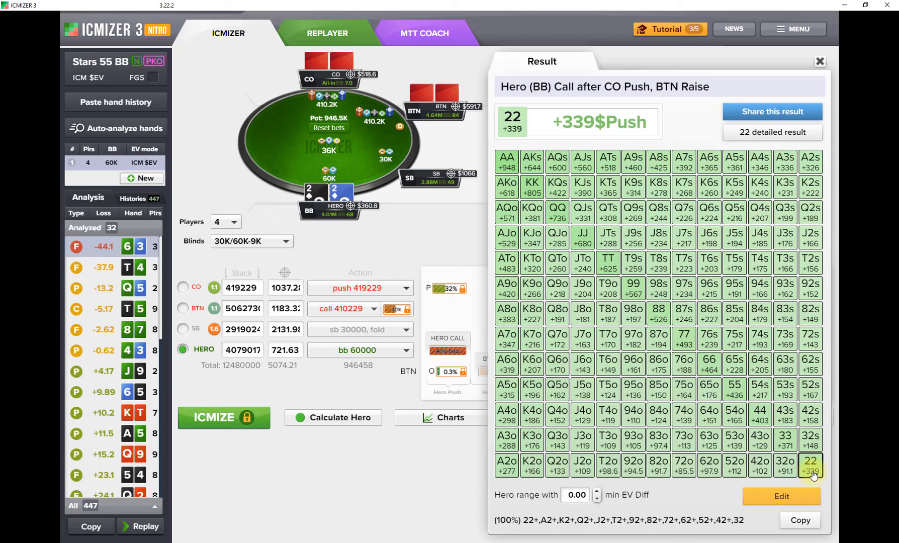
left_click(785, 475)
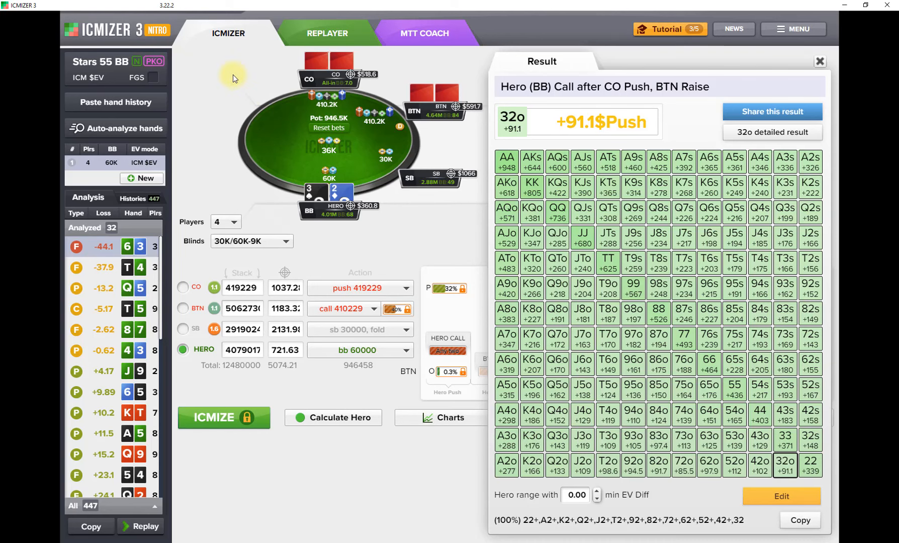
Open the hand auto-analysis settings and review the tournament structures available besides Stars 55 BB, including the option to create one
left_click(118, 130)
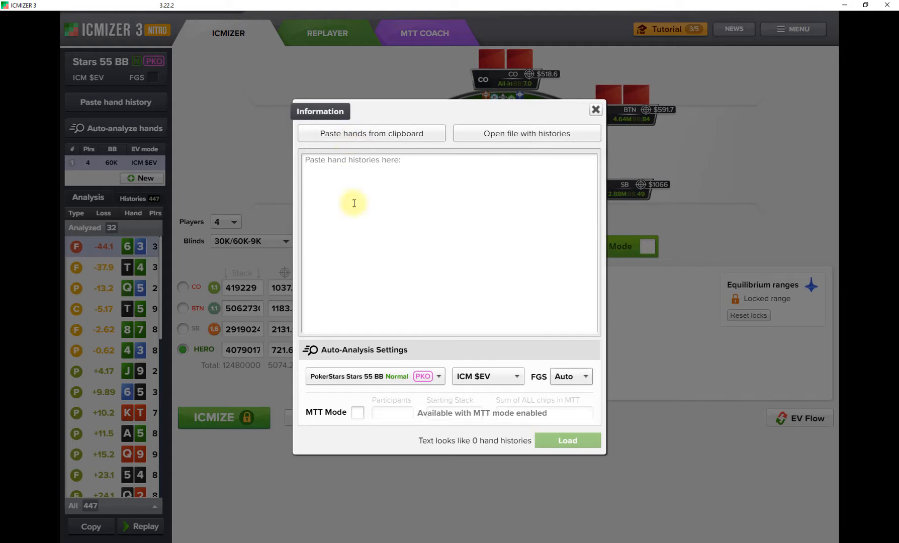
left_click(347, 241)
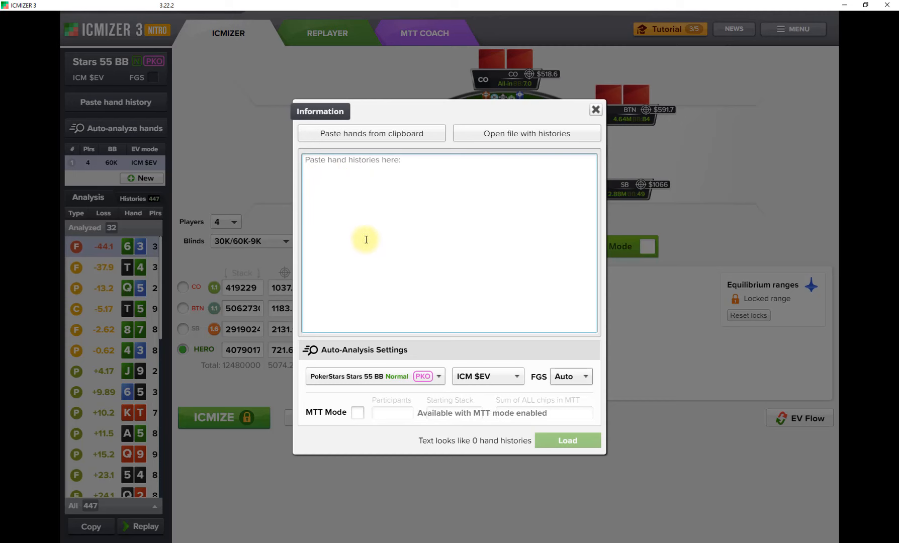
left_click(435, 377)
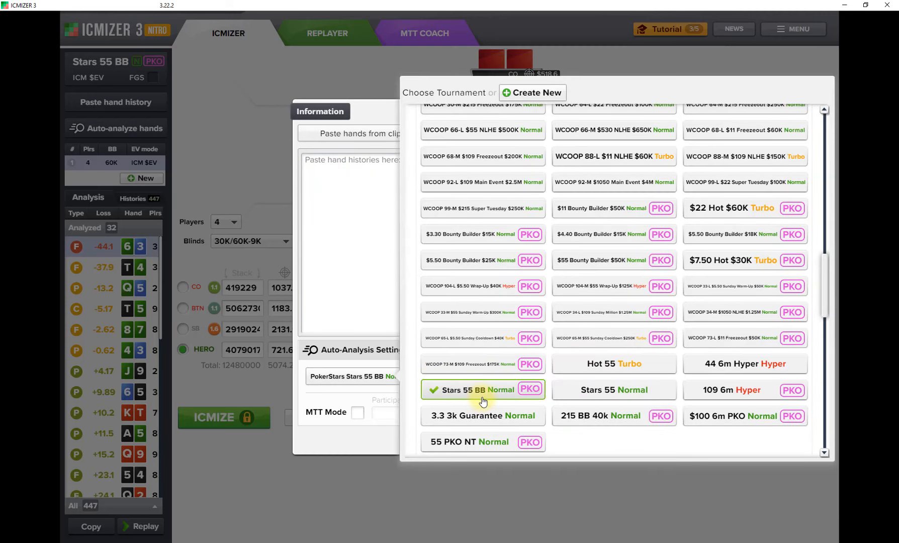
mouse_move(496, 390)
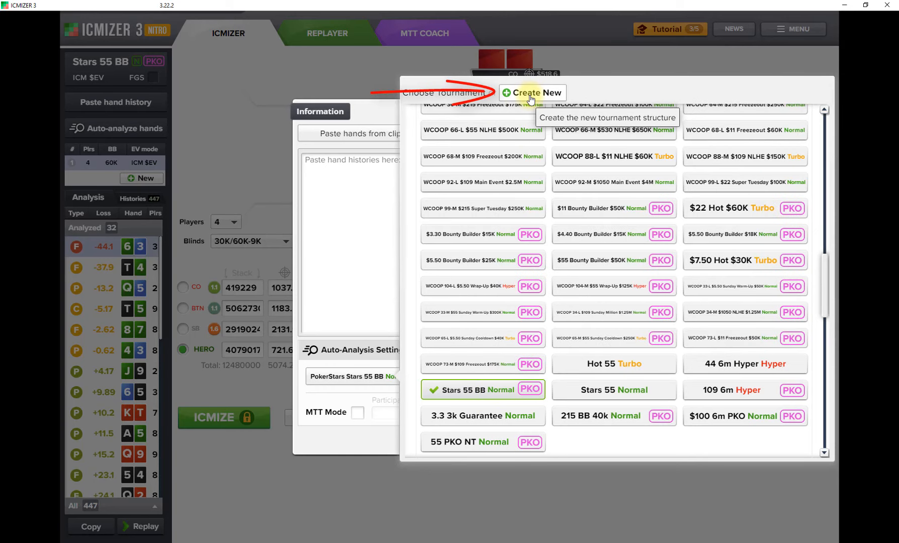
left_click(671, 34)
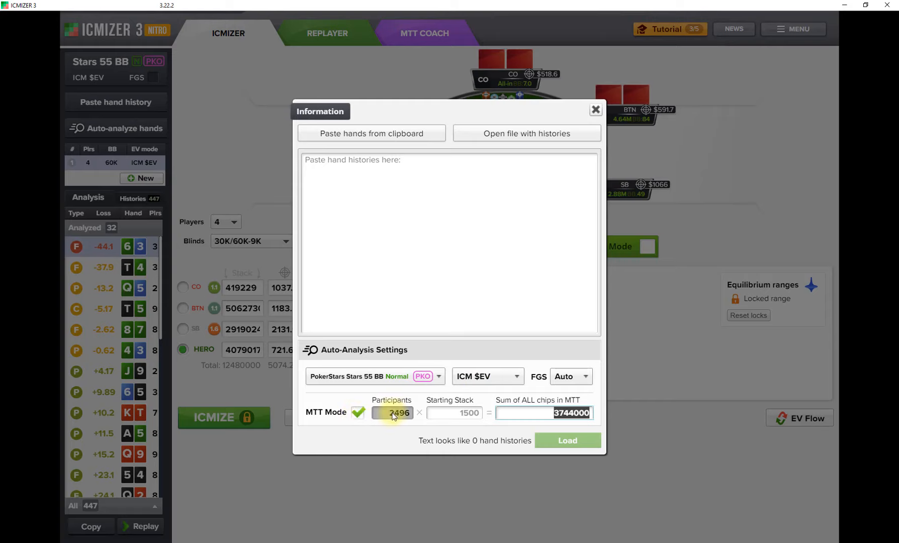
Set the starting stack to 5000 for MTT mode in the auto-analysis settings, and close them without loading hands
left_click(463, 413)
type("5000")
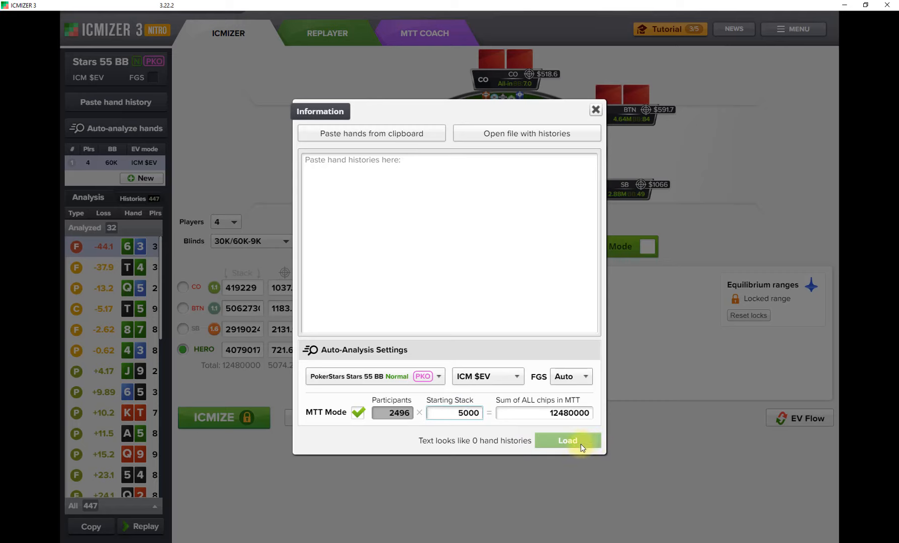
left_click(595, 110)
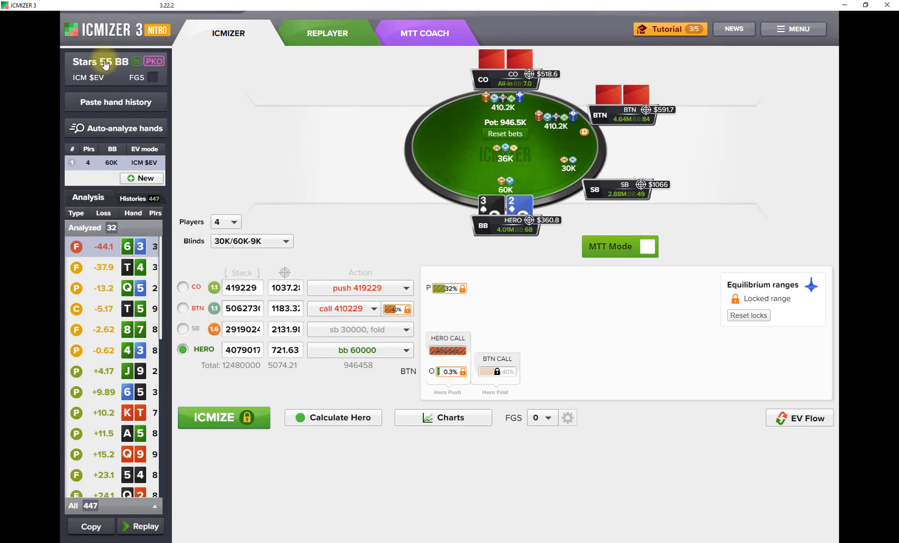
Check the loaded hands in the replayer and look through the calculator's list of analyzed hands from start to end
left_click(327, 34)
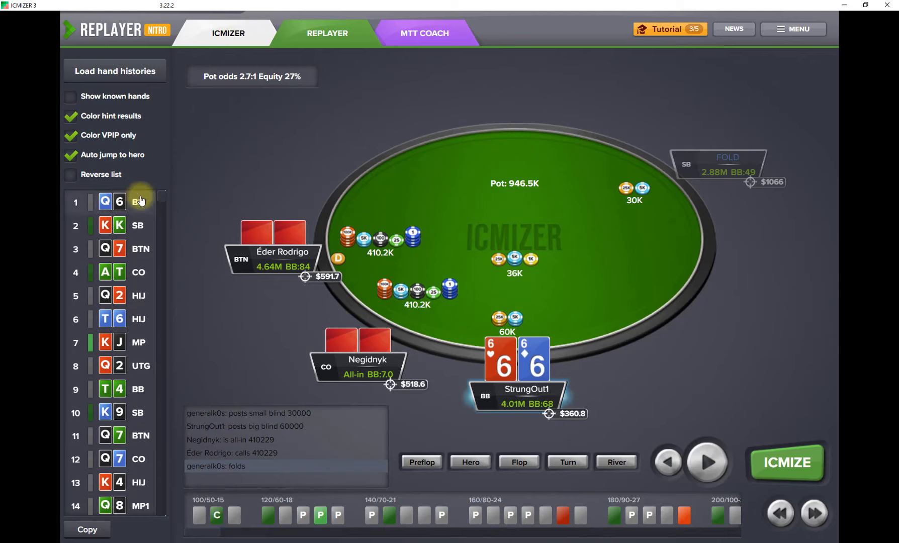
left_click_drag(160, 197, 240, 32)
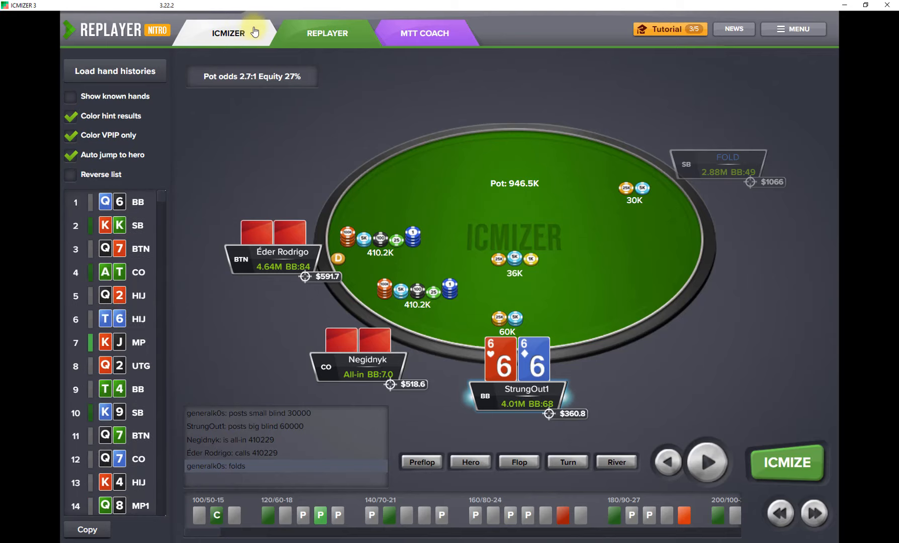
left_click(241, 33)
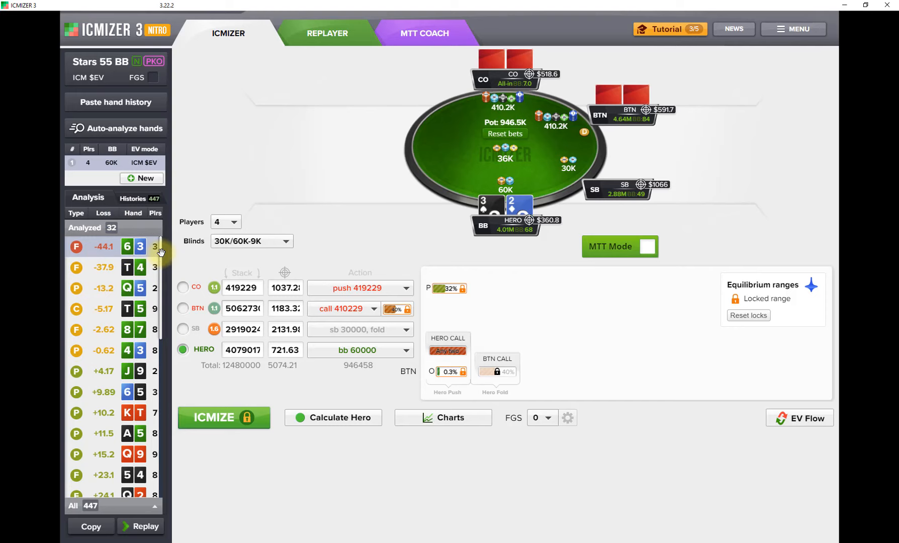
left_click_drag(159, 282, 156, 450)
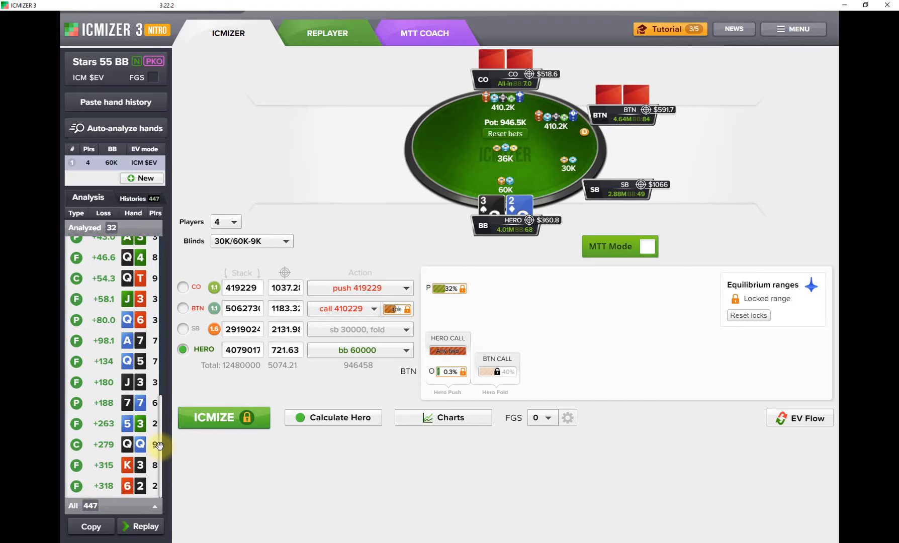
left_click_drag(159, 444, 183, 255)
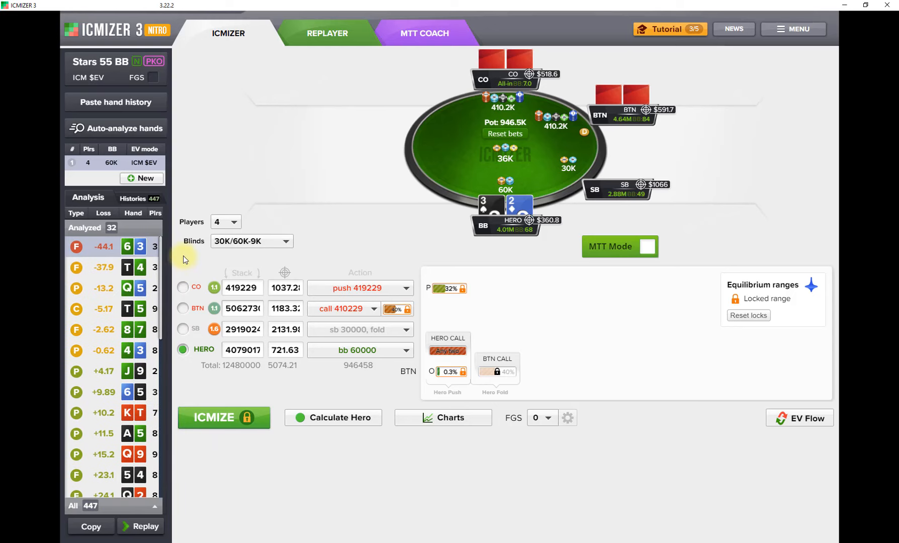